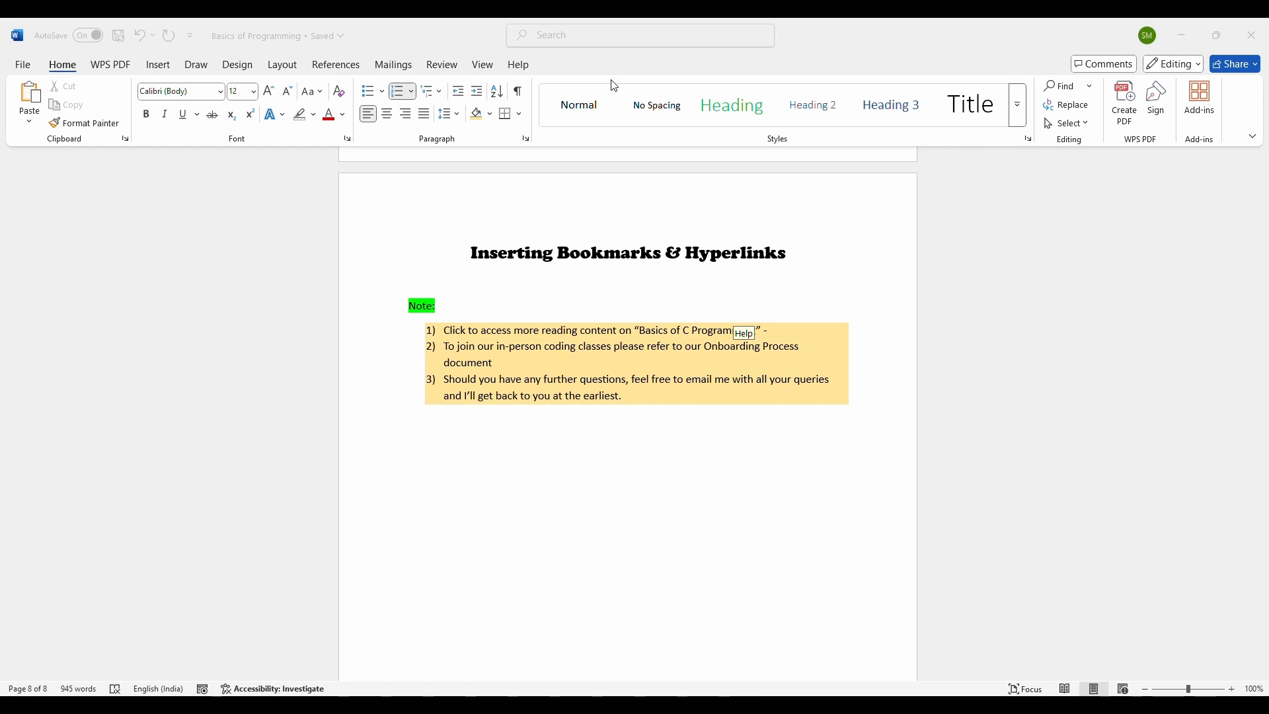
Step: Scroll through the document to review its pages, headings and the bookmarks and hyperlinks note page
scroll(921, 289, "up", 3)
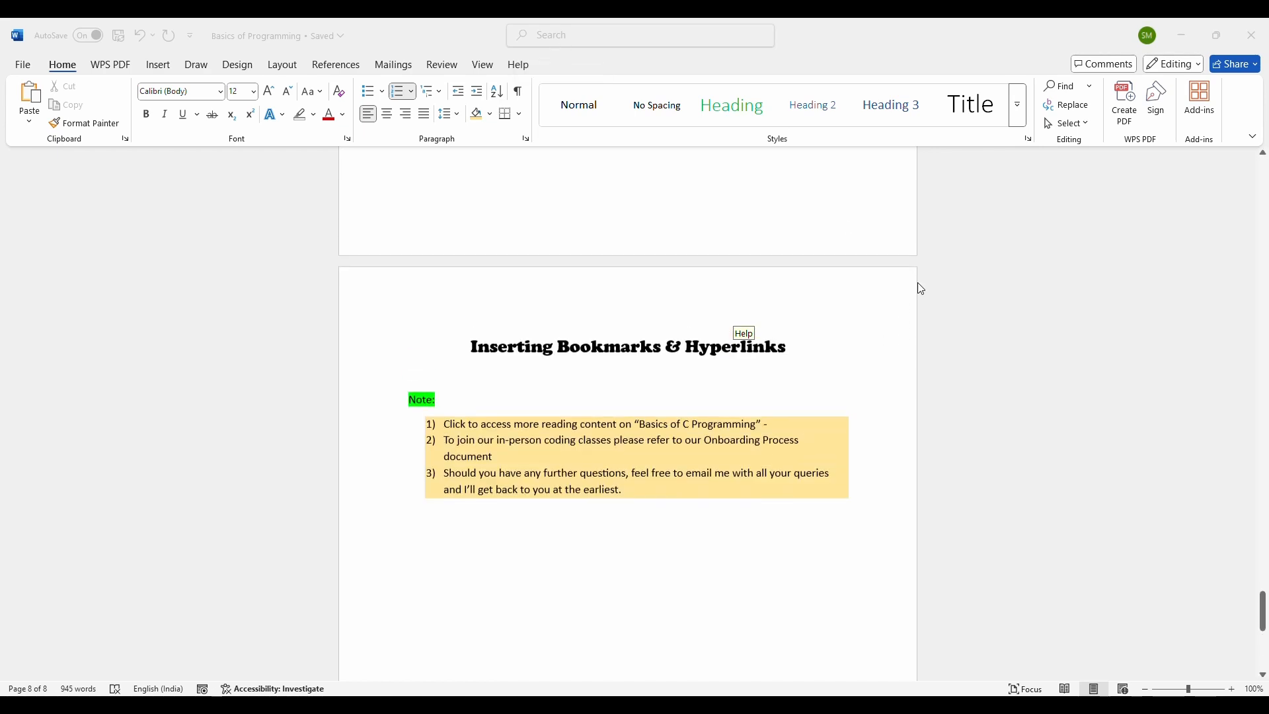
scroll(921, 289, "up", 10)
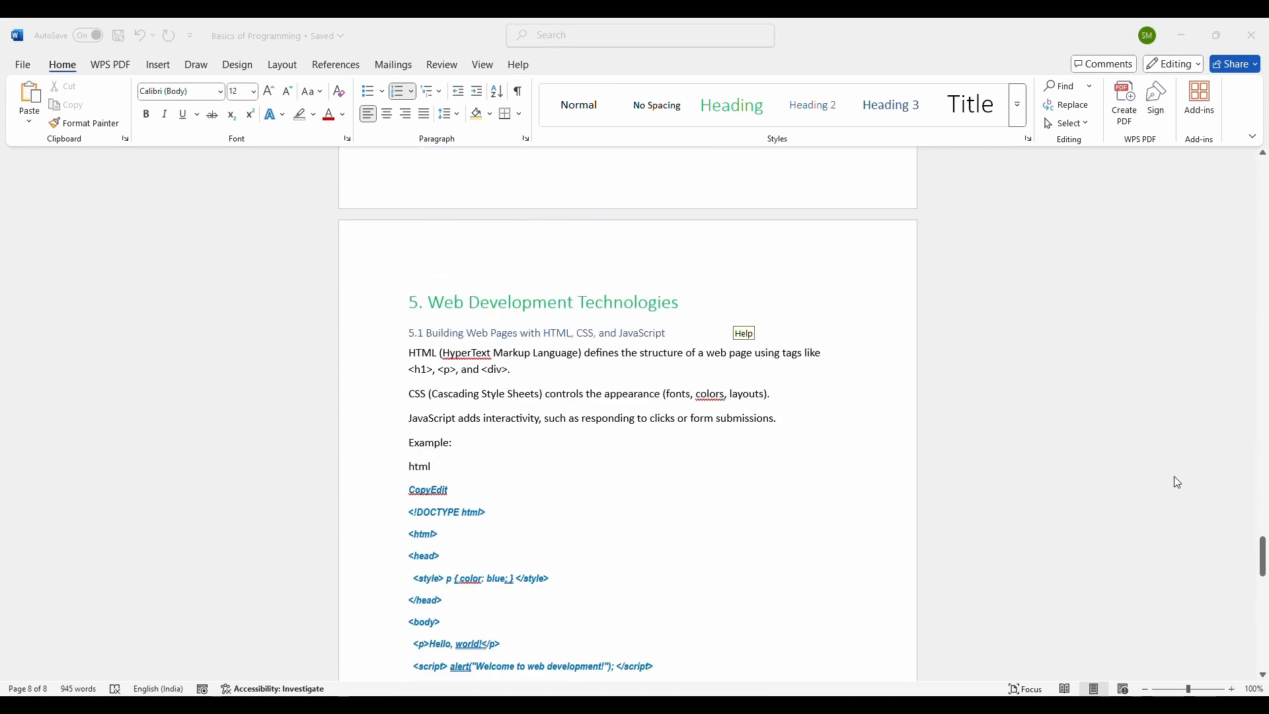
scroll(1174, 476, "up", 20)
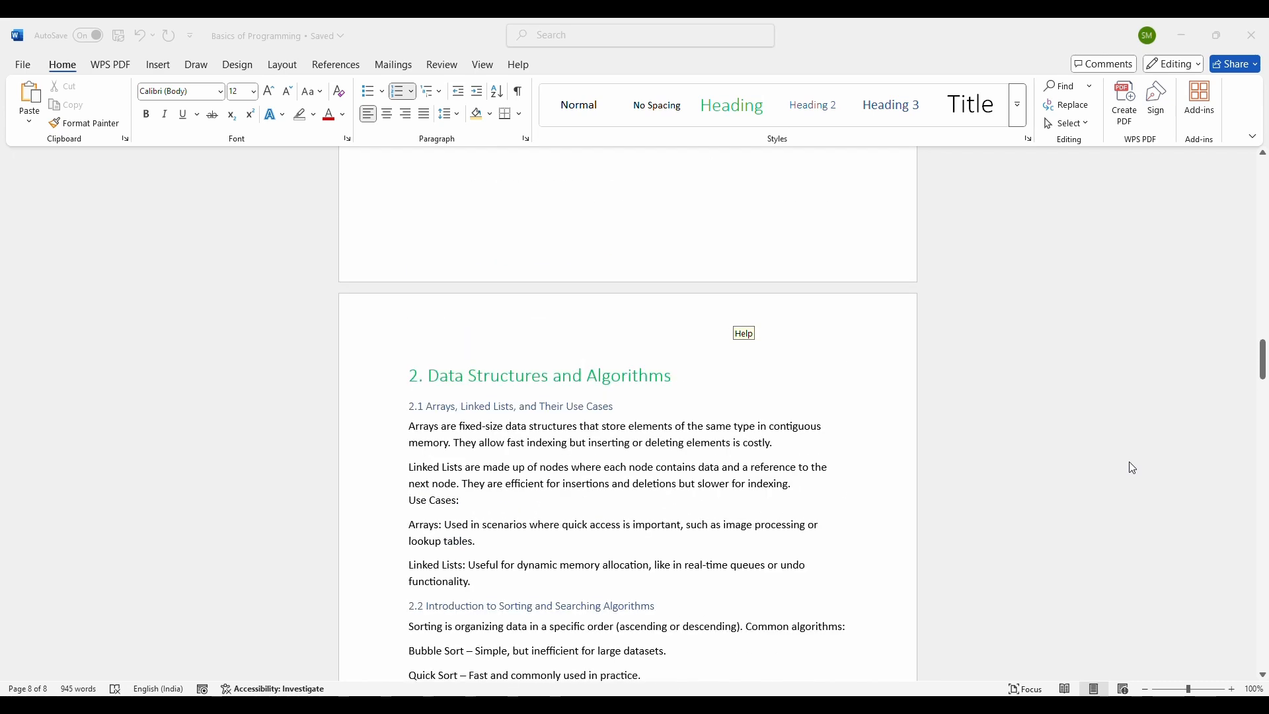
scroll(1130, 466, "up", 10)
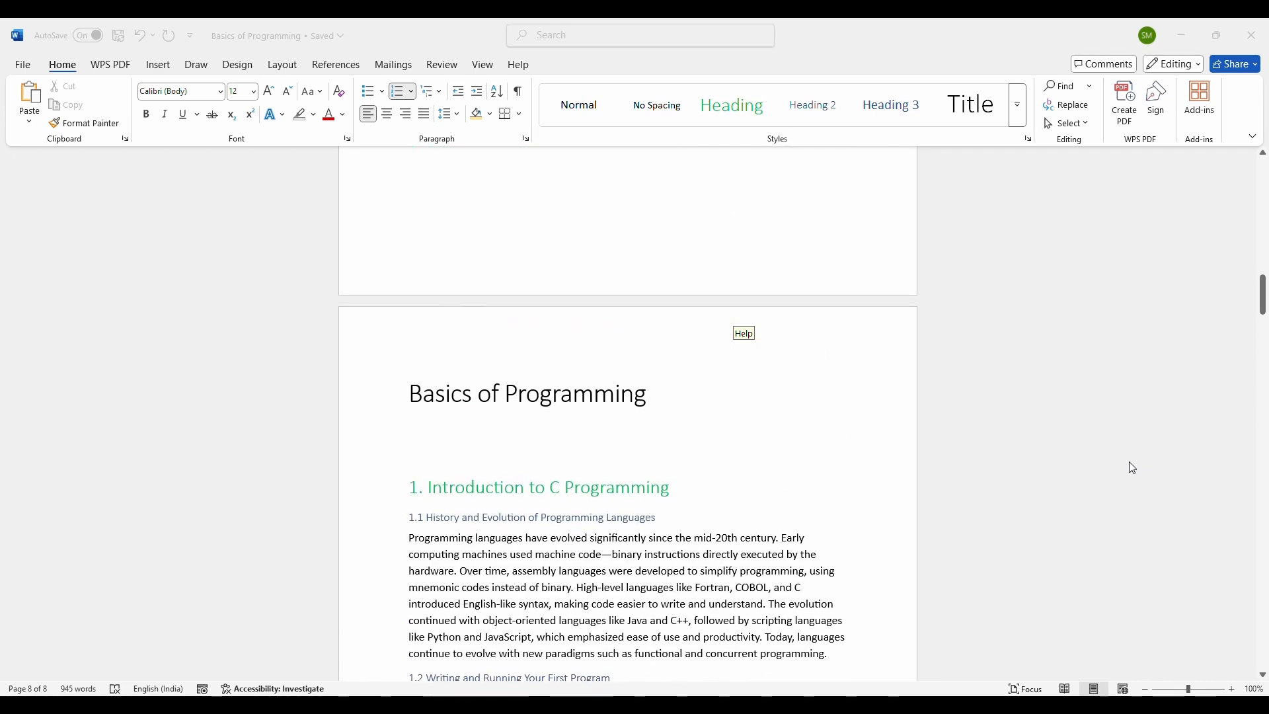
scroll(1130, 462, "up", 15)
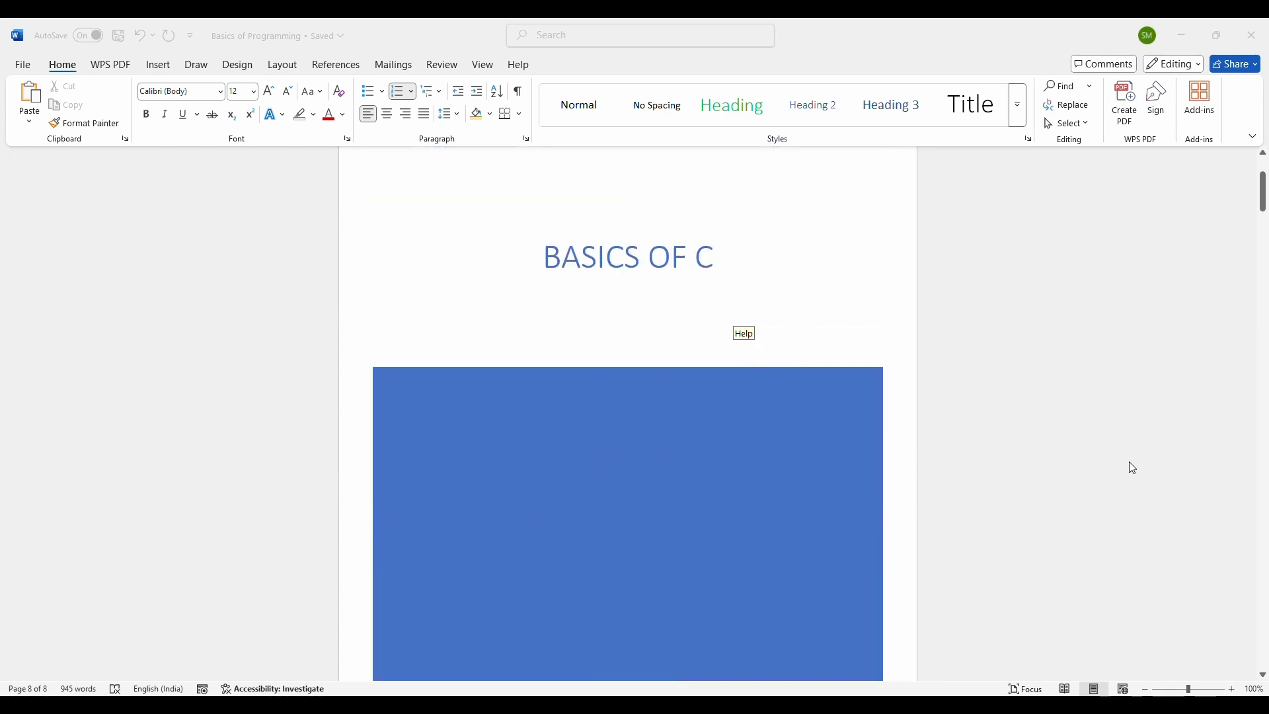
scroll(1120, 466, "down", 8)
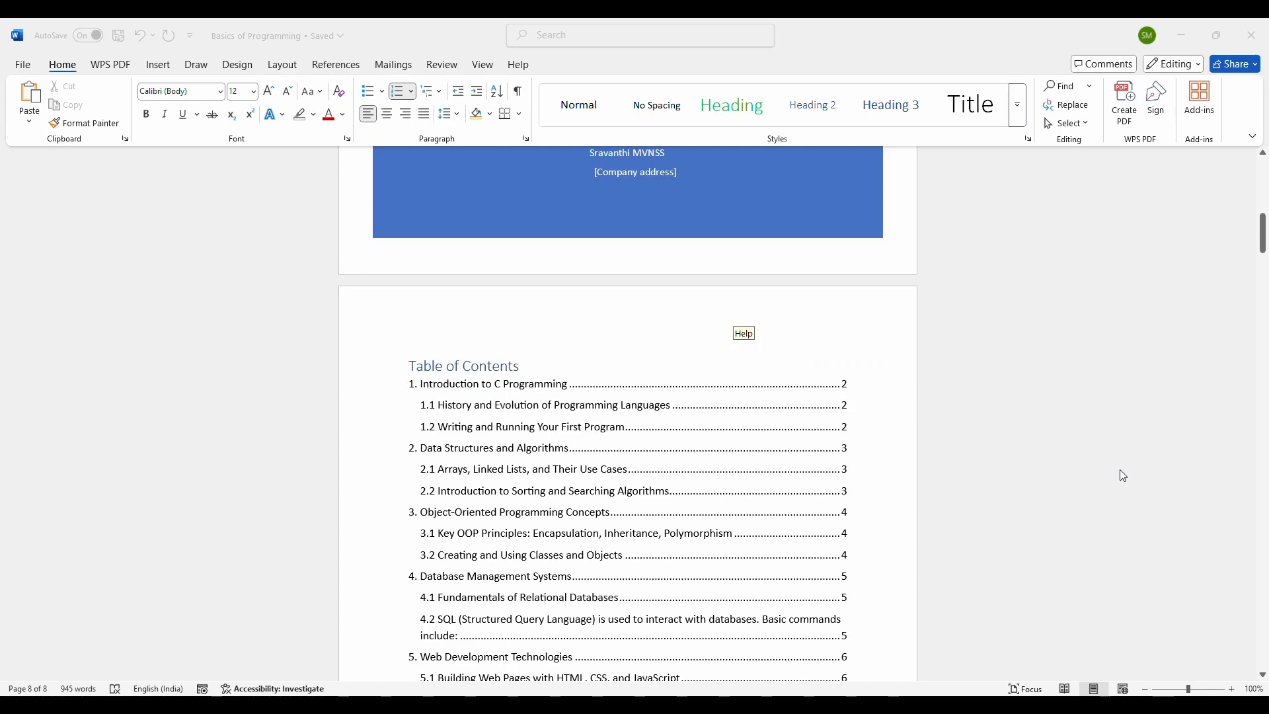
scroll(1063, 505, "down", 3)
scroll(978, 489, "down", 6)
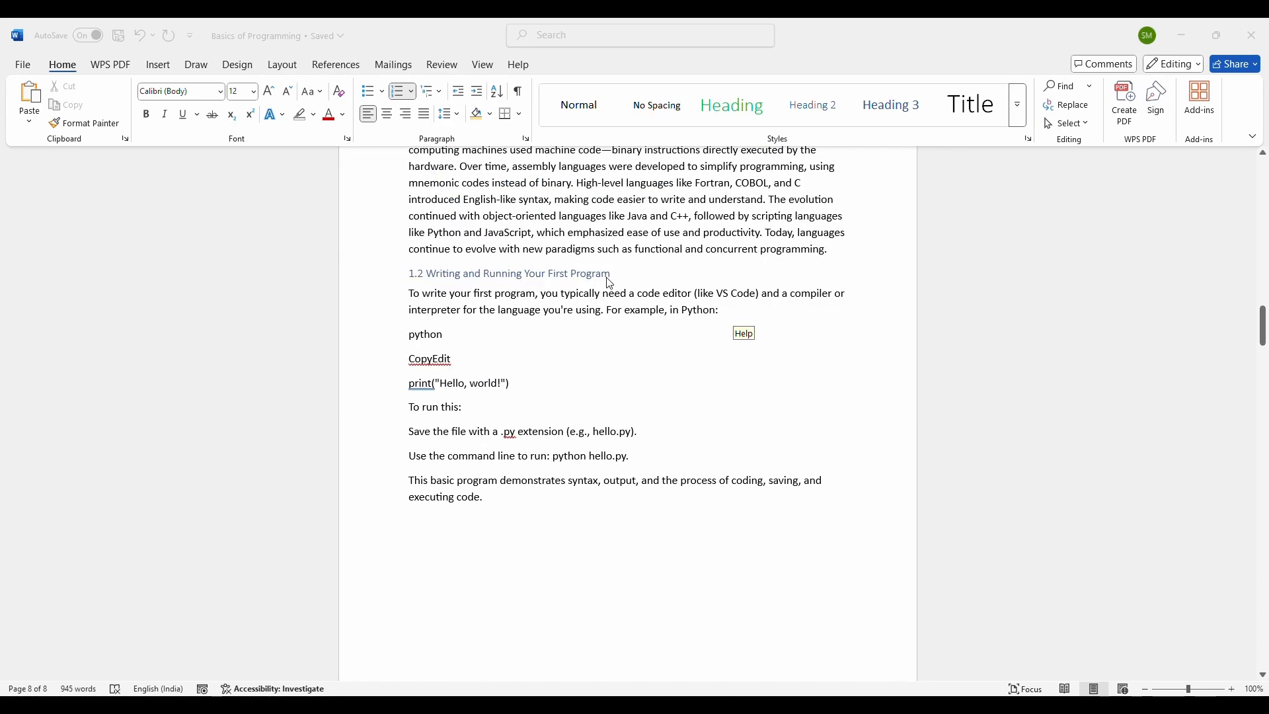
scroll(787, 266, "down", 4)
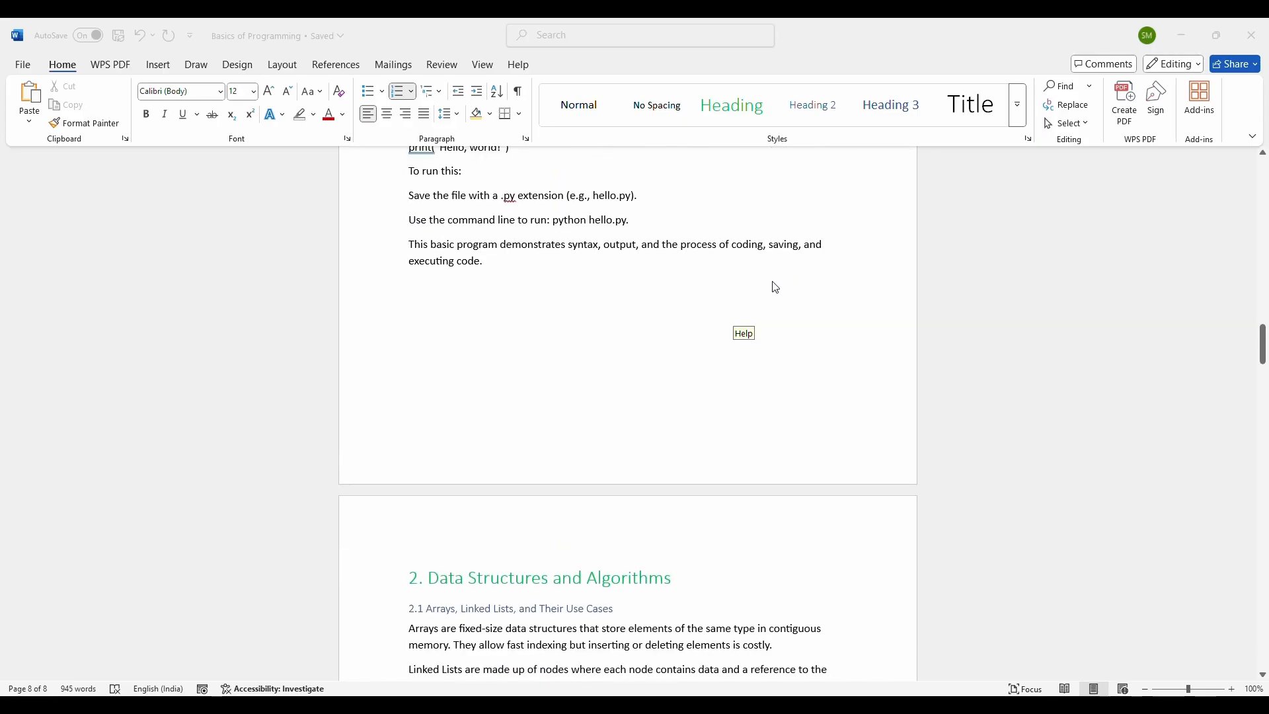
scroll(775, 287, "up", 7)
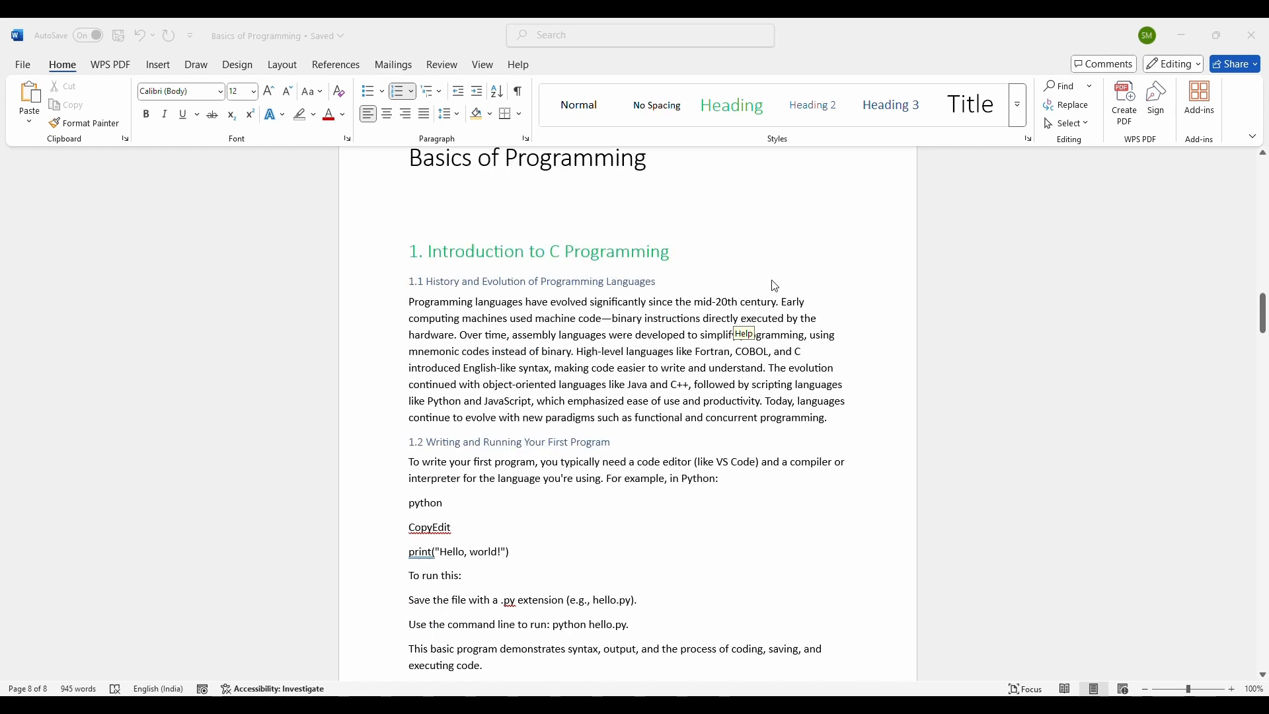
scroll(775, 285, "down", 10)
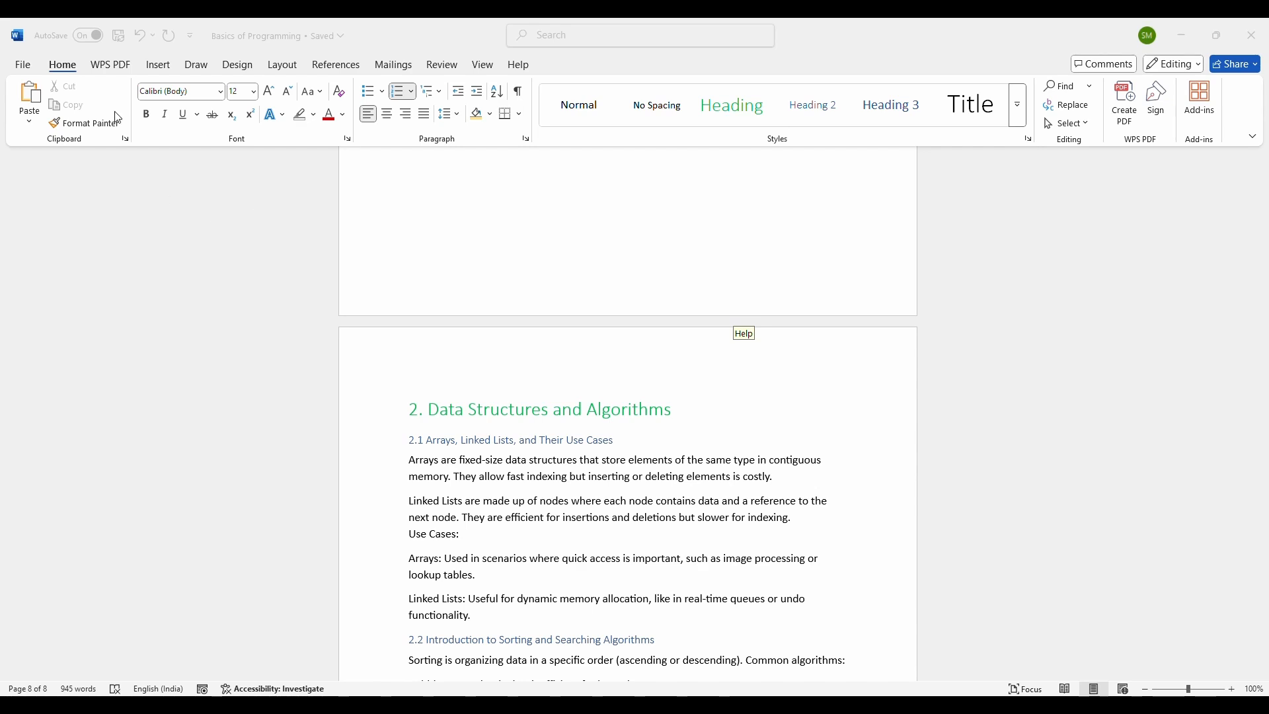
Step: Select the SQL example code block under section 4.2 in the Database Management Systems chapter
left_click(154, 68)
left_click(157, 68)
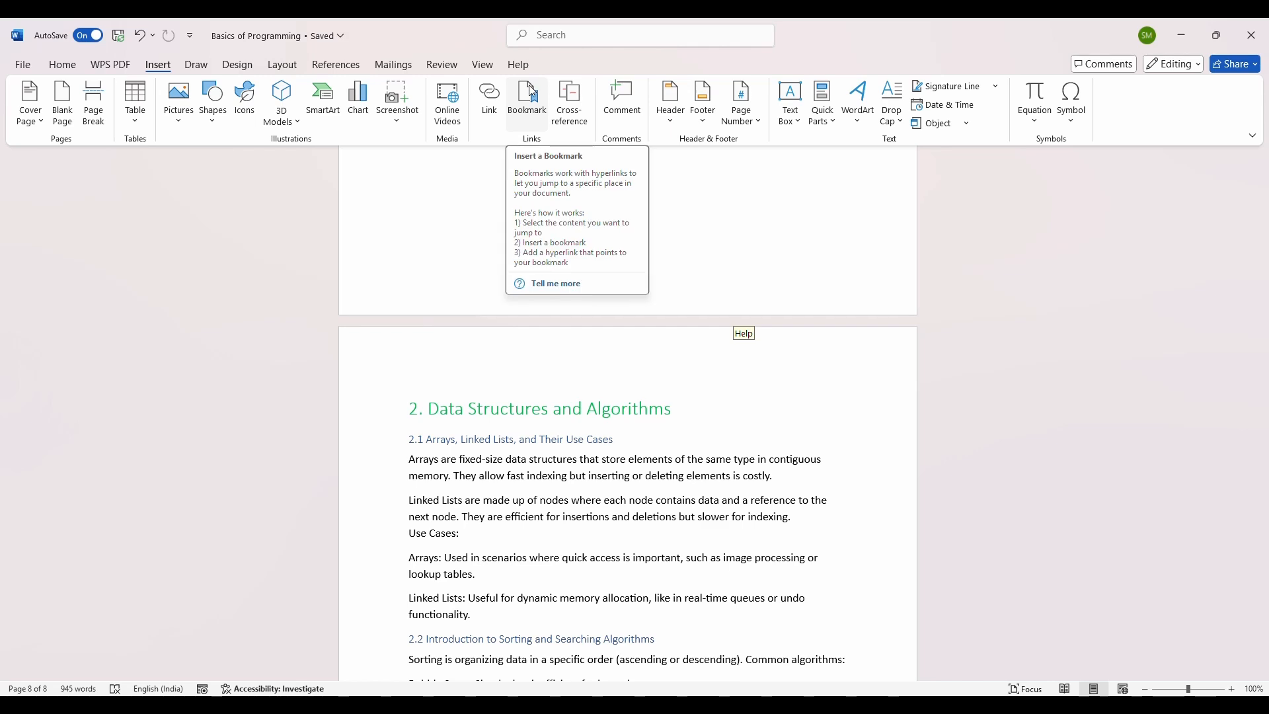
scroll(691, 312, "down", 2)
scroll(687, 310, "down", 20)
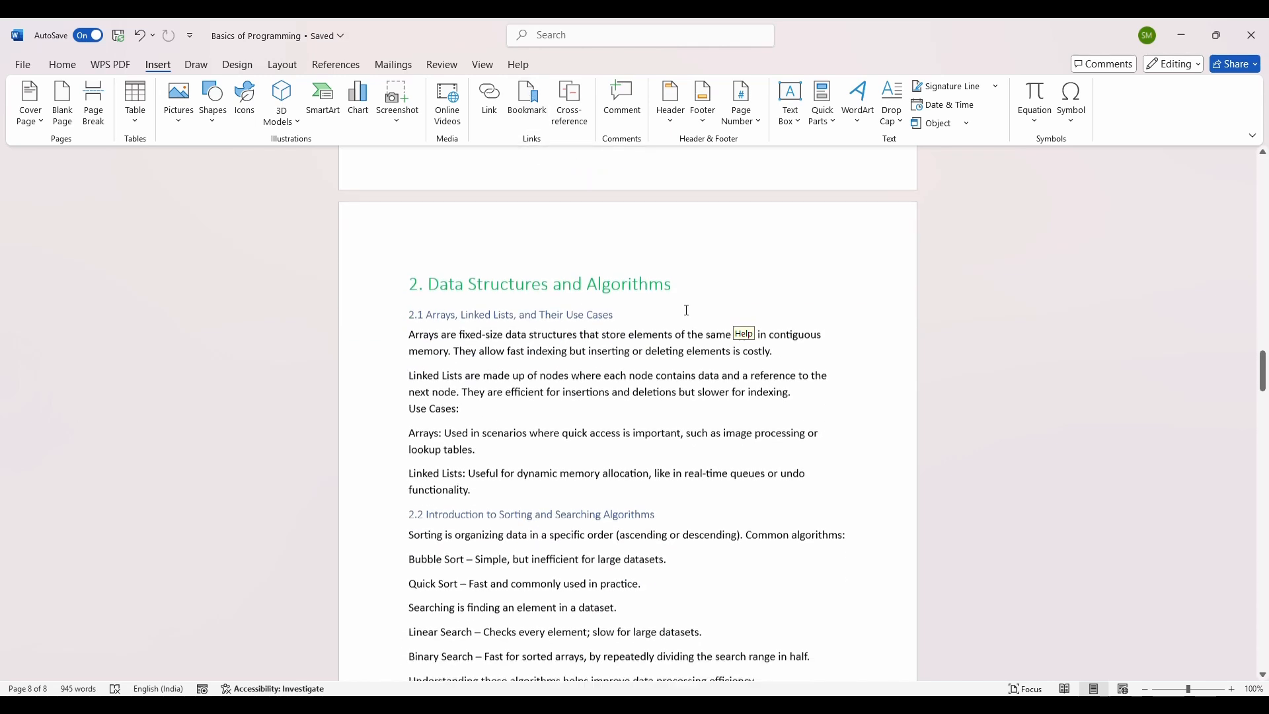
scroll(670, 299, "down", 15)
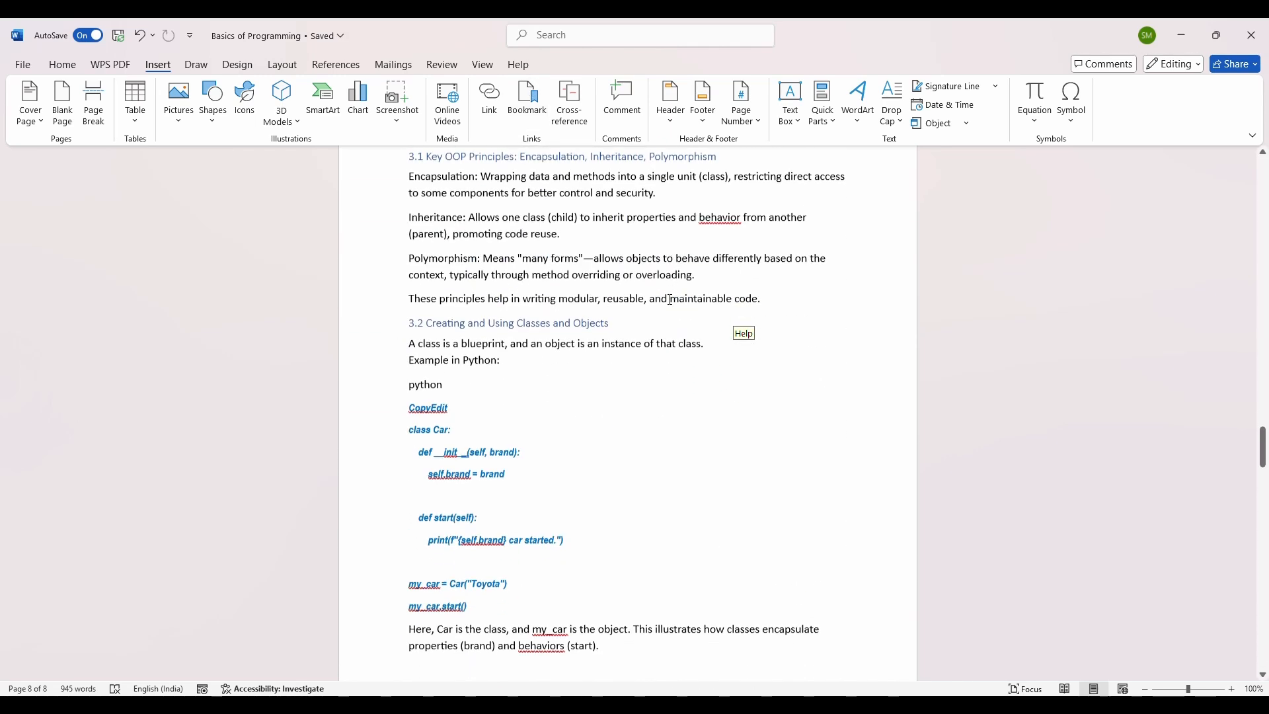
scroll(670, 300, "down", 3)
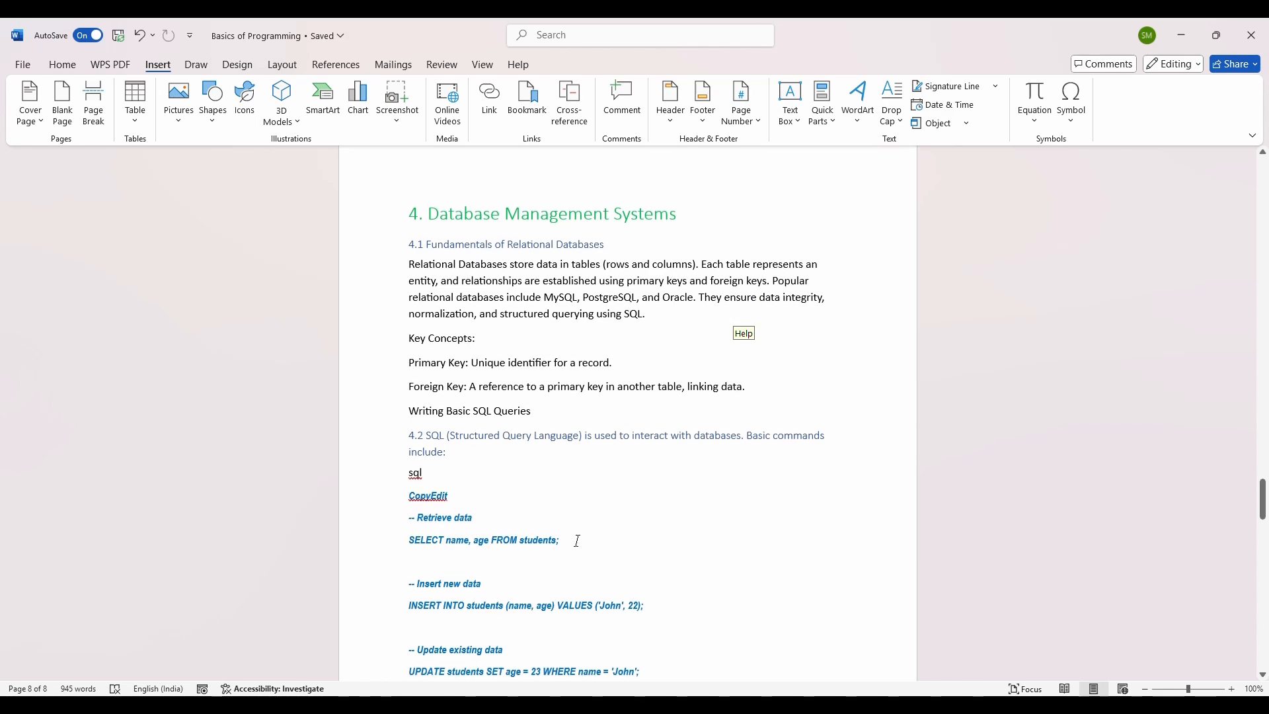
left_click_drag(401, 395, 720, 661)
scroll(684, 572, "down", 2)
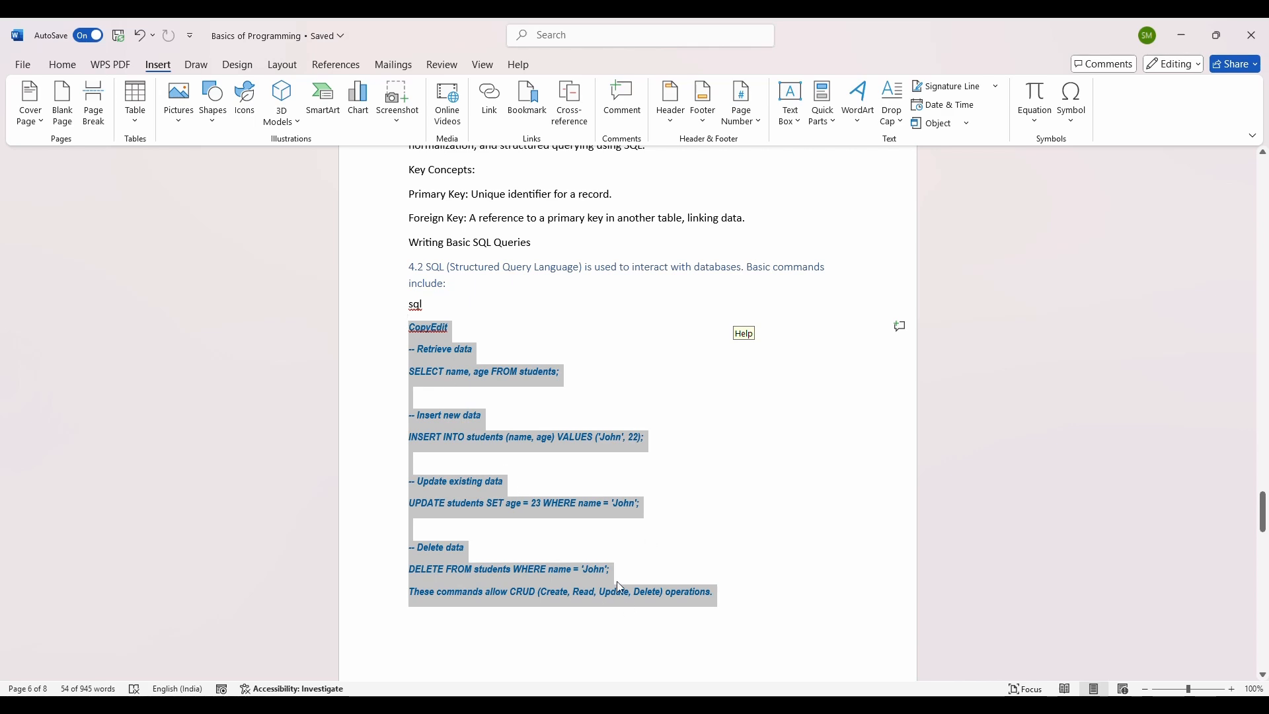
left_click(570, 513)
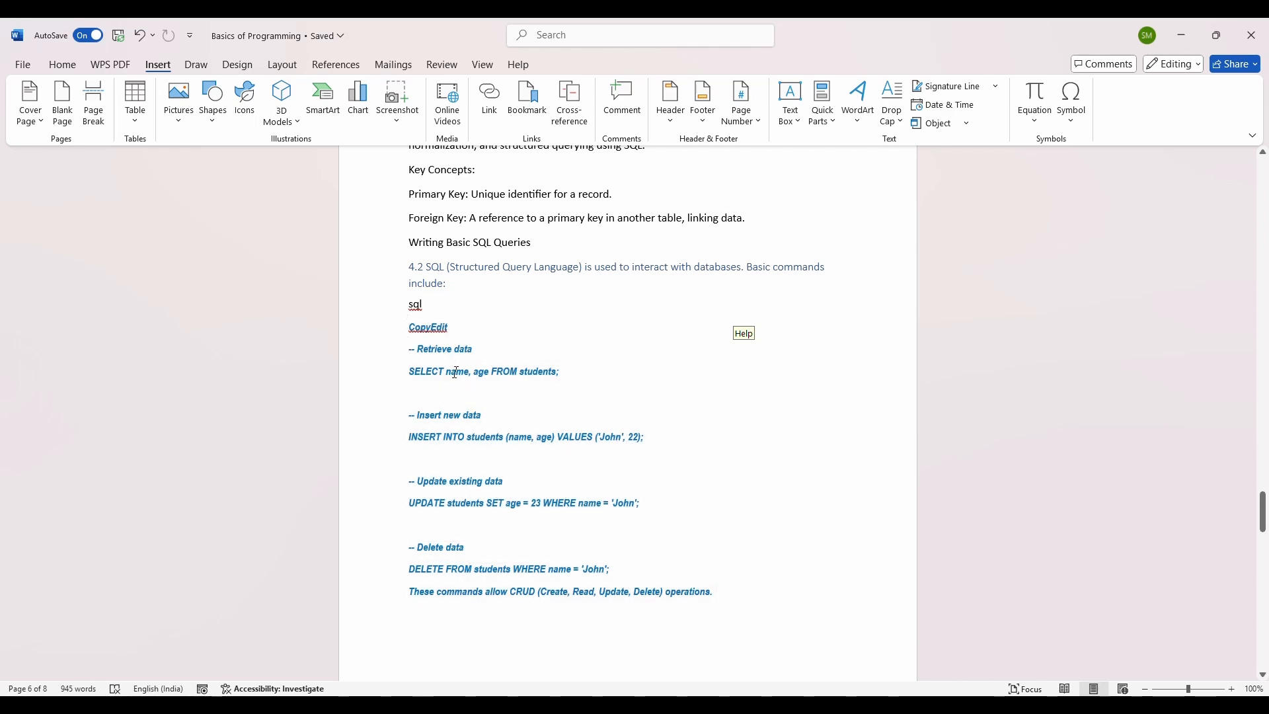
left_click_drag(409, 328, 712, 612)
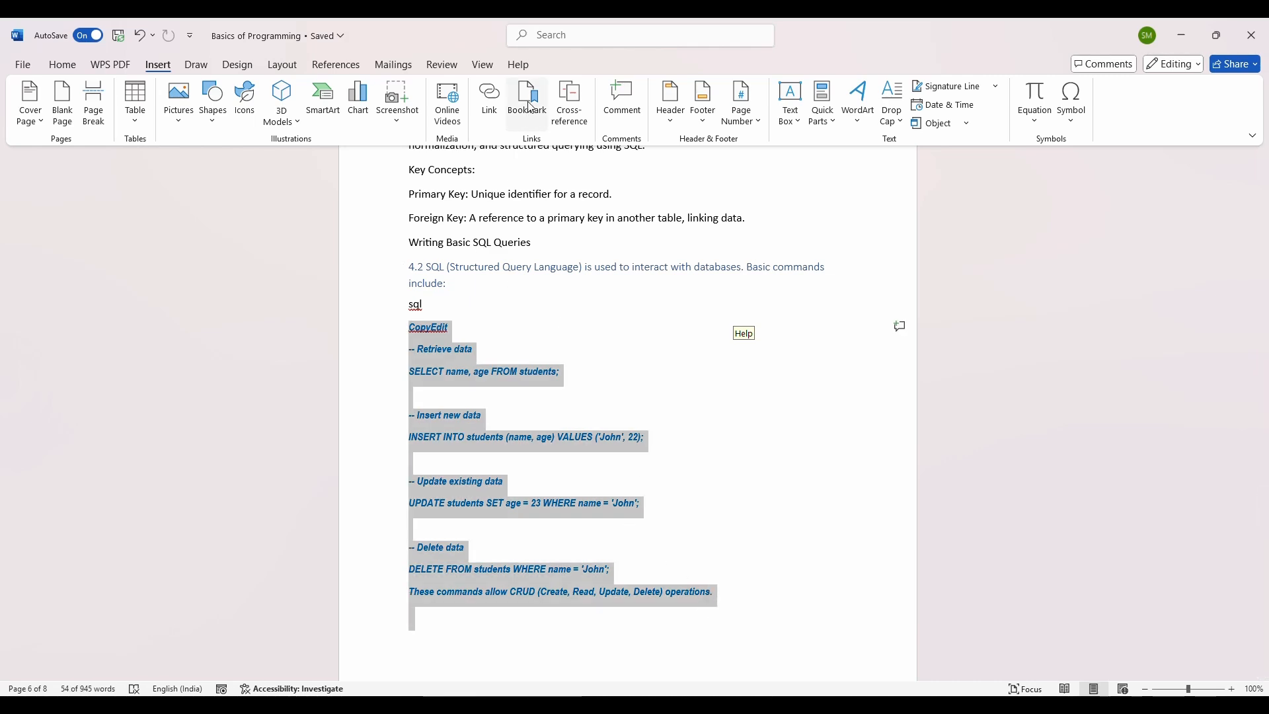
Step: Add a bookmark named DBMS to the selected SQL code block
left_click(527, 124)
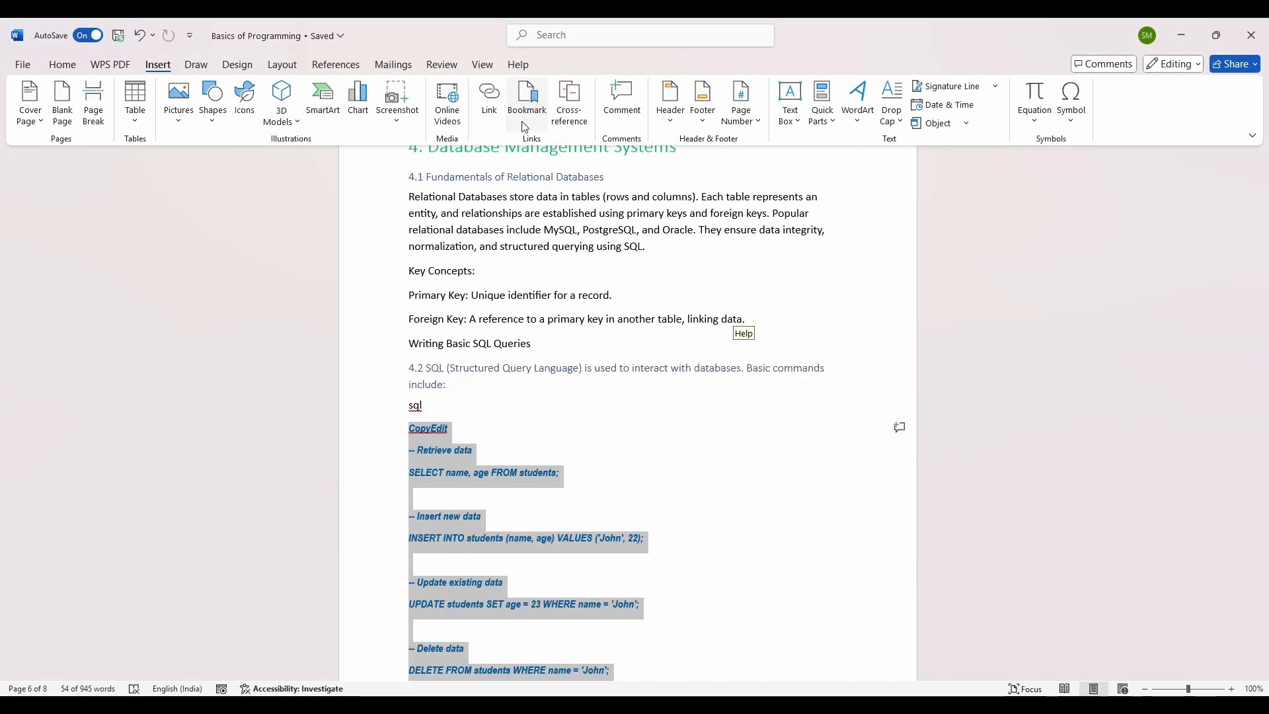
left_click(523, 121)
type("D")
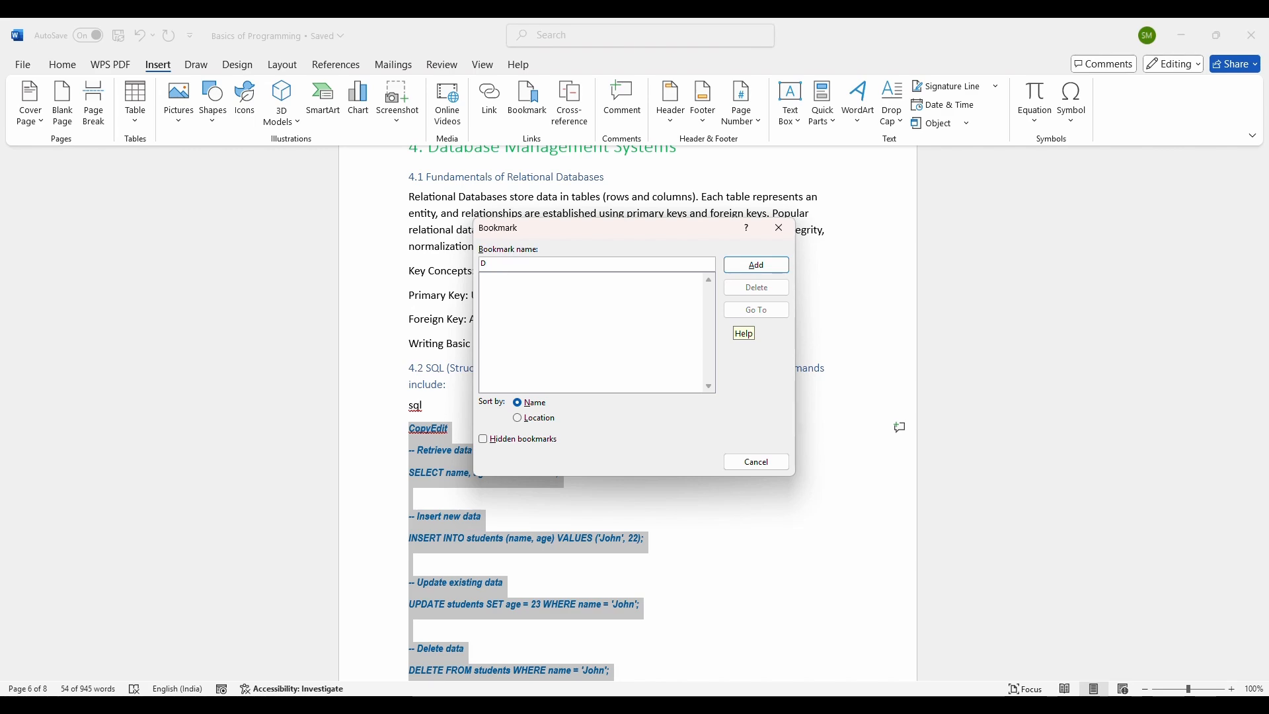
type("BMS")
left_click(769, 266)
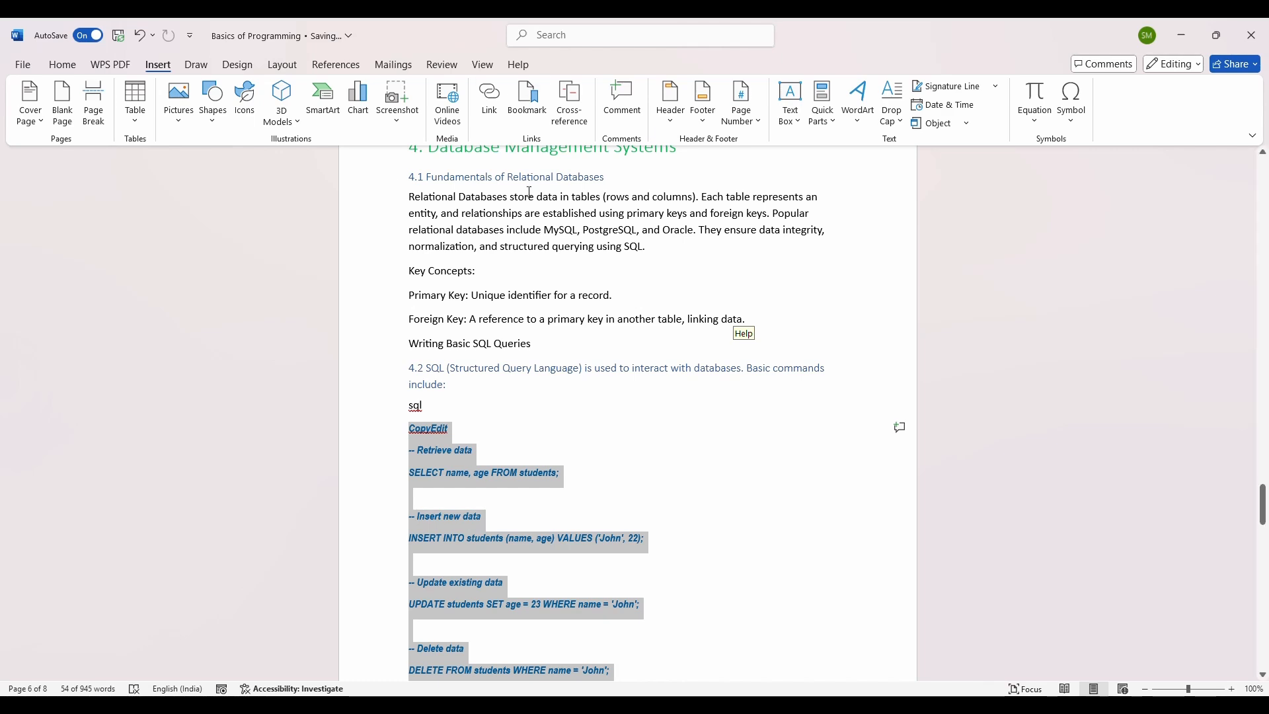
Step: Jump to the DBMS bookmark from the Bookmark dialog, then close the dialog
scroll(720, 271, "up", 10)
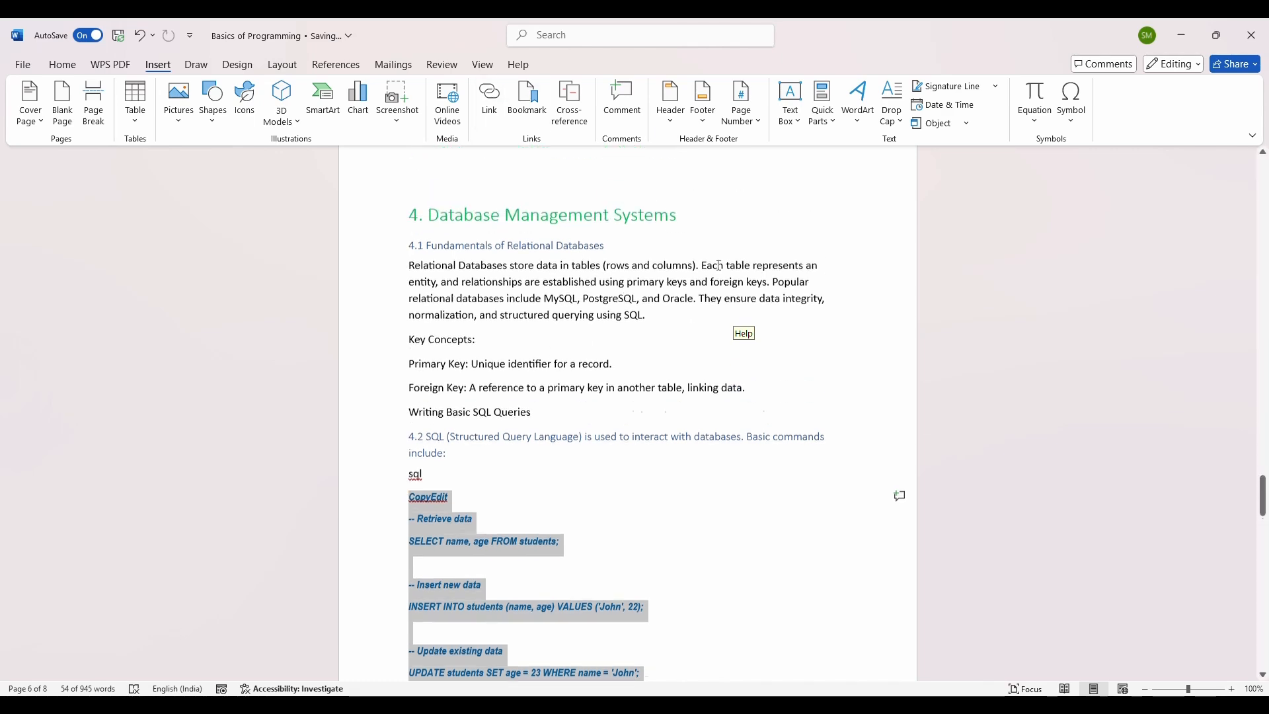
scroll(720, 271, "up", 20)
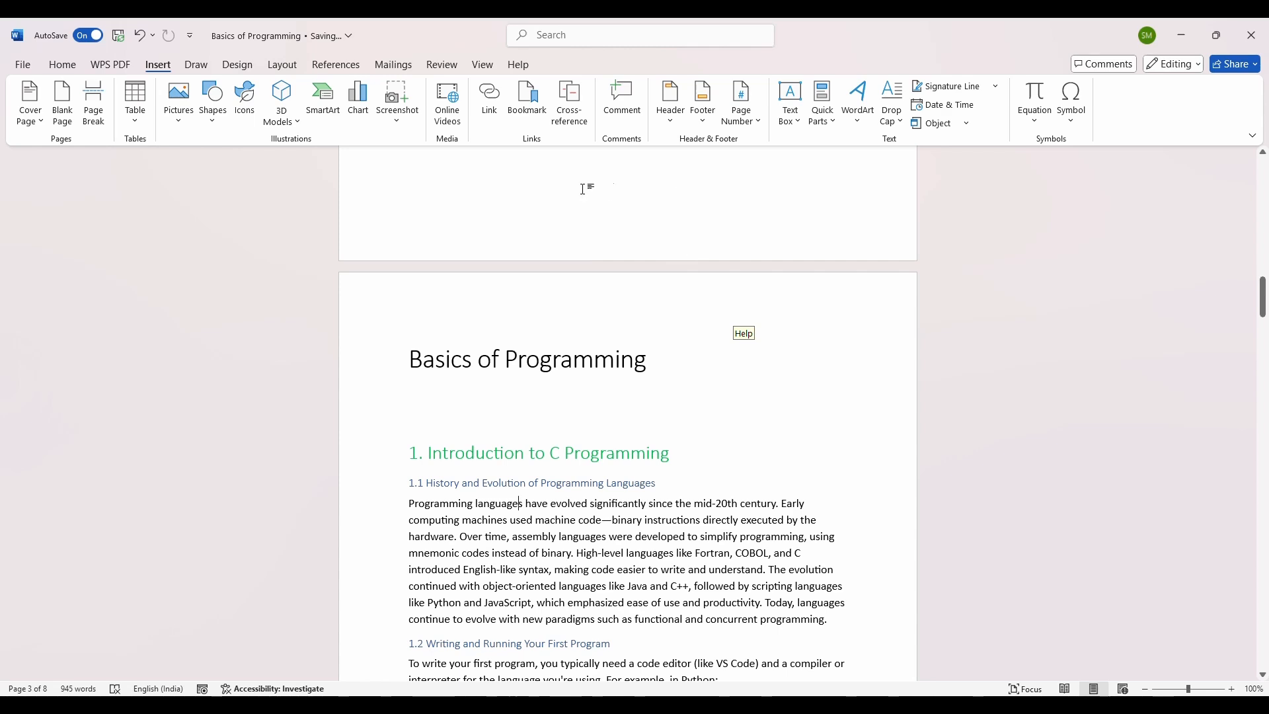
left_click(532, 115)
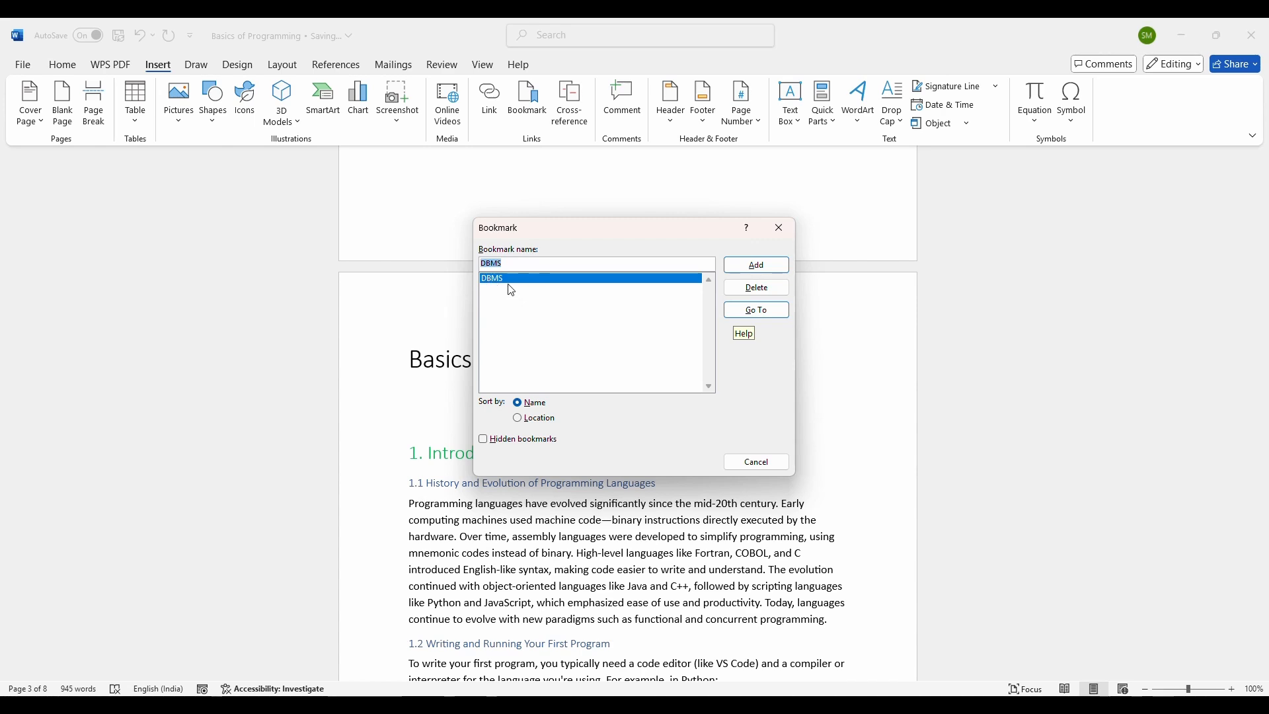
double_click(581, 286)
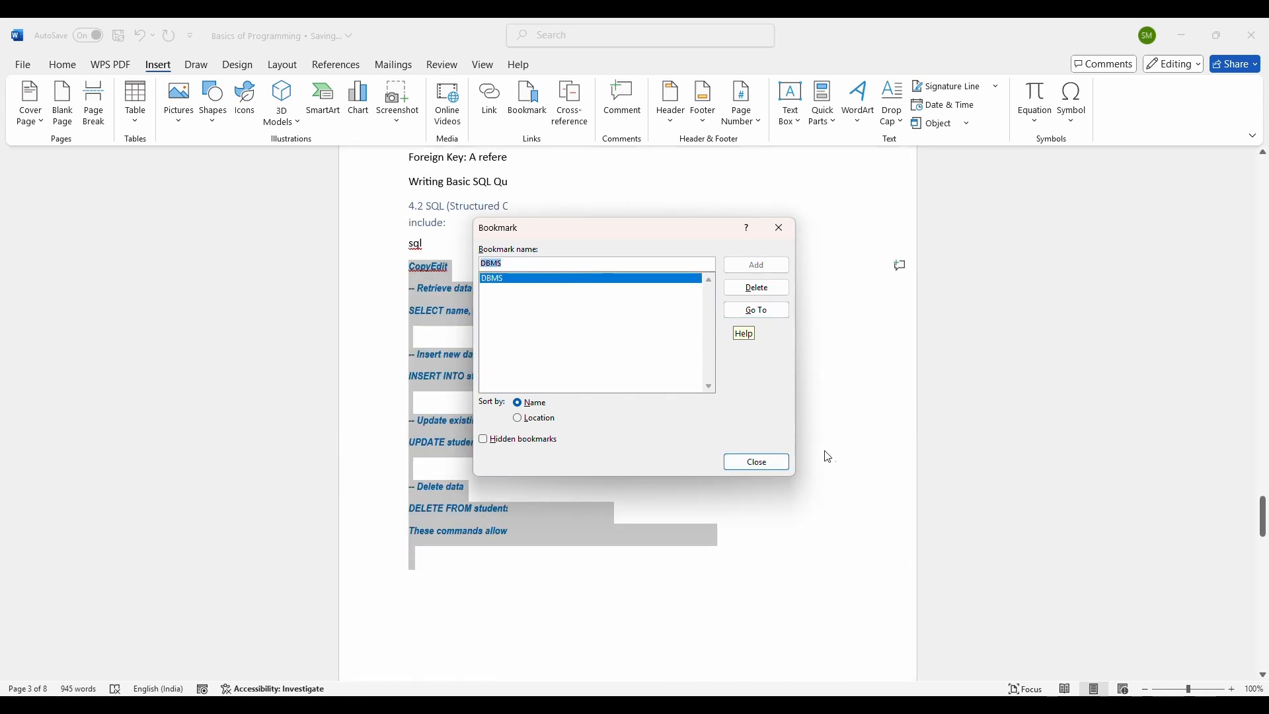
left_click(787, 464)
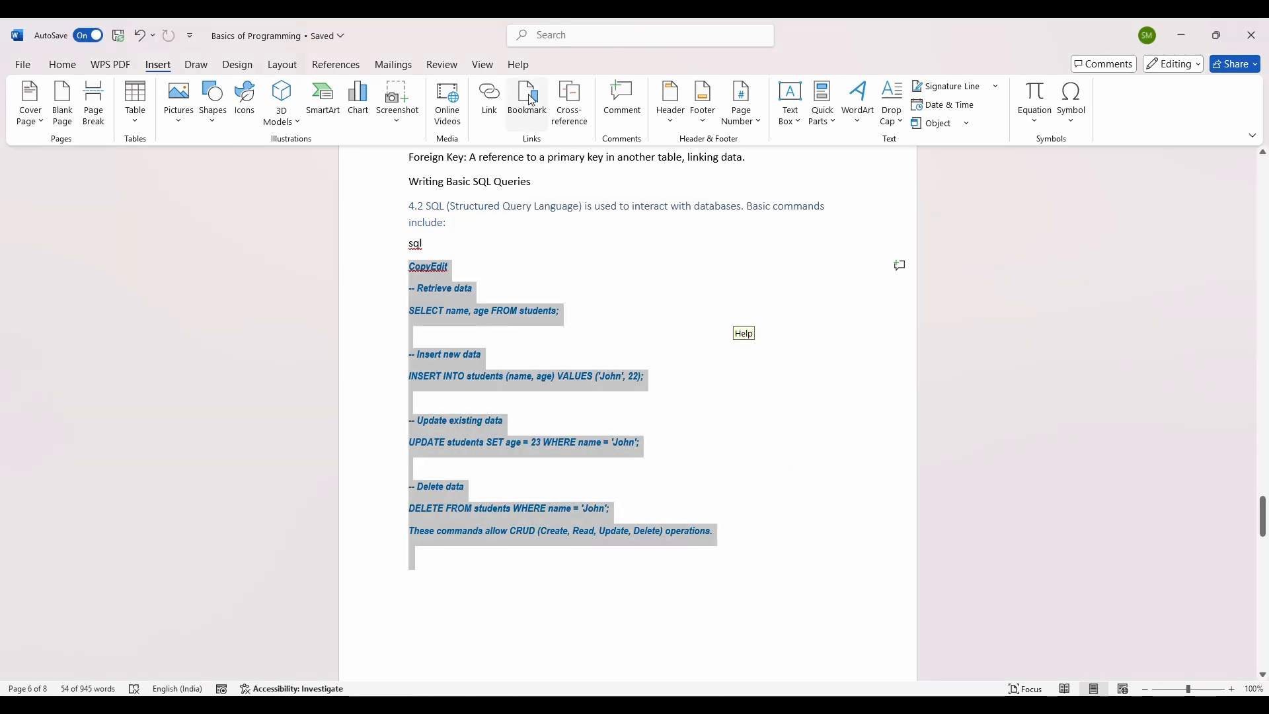
Step: Delete the DBMS bookmark and close the Bookmark dialog
left_click(532, 103)
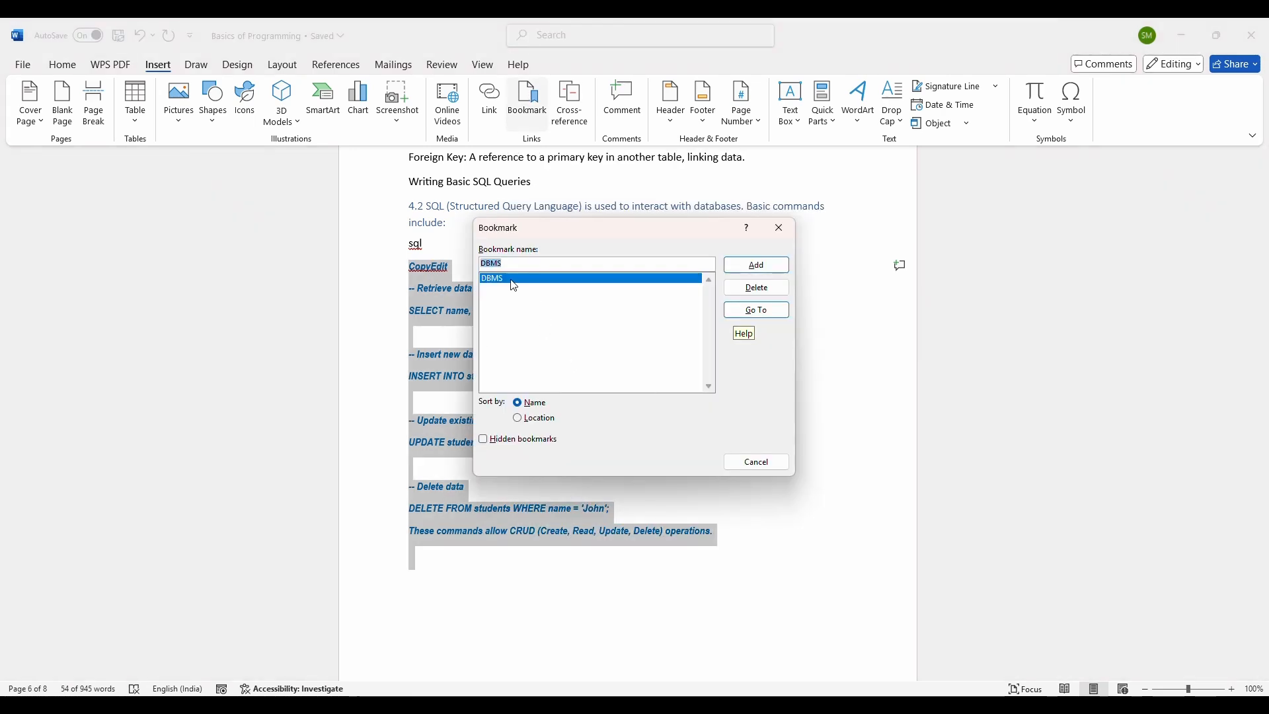
left_click(758, 288)
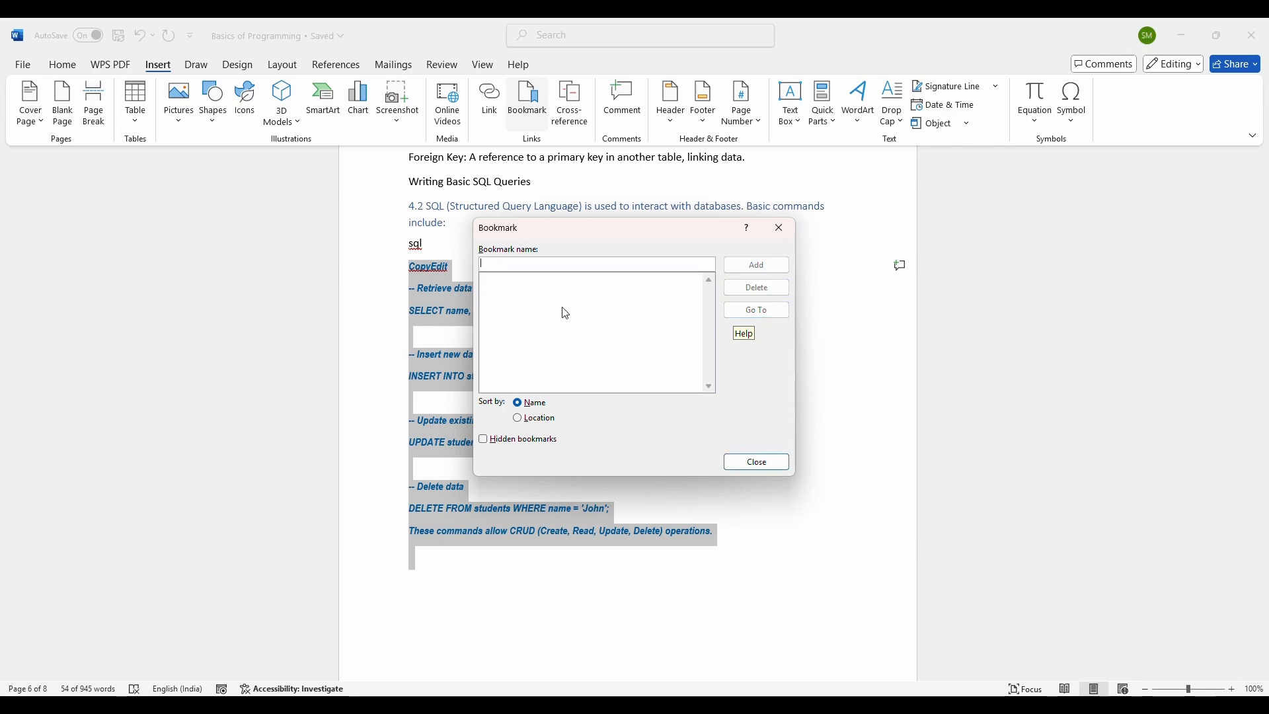
left_click(783, 464)
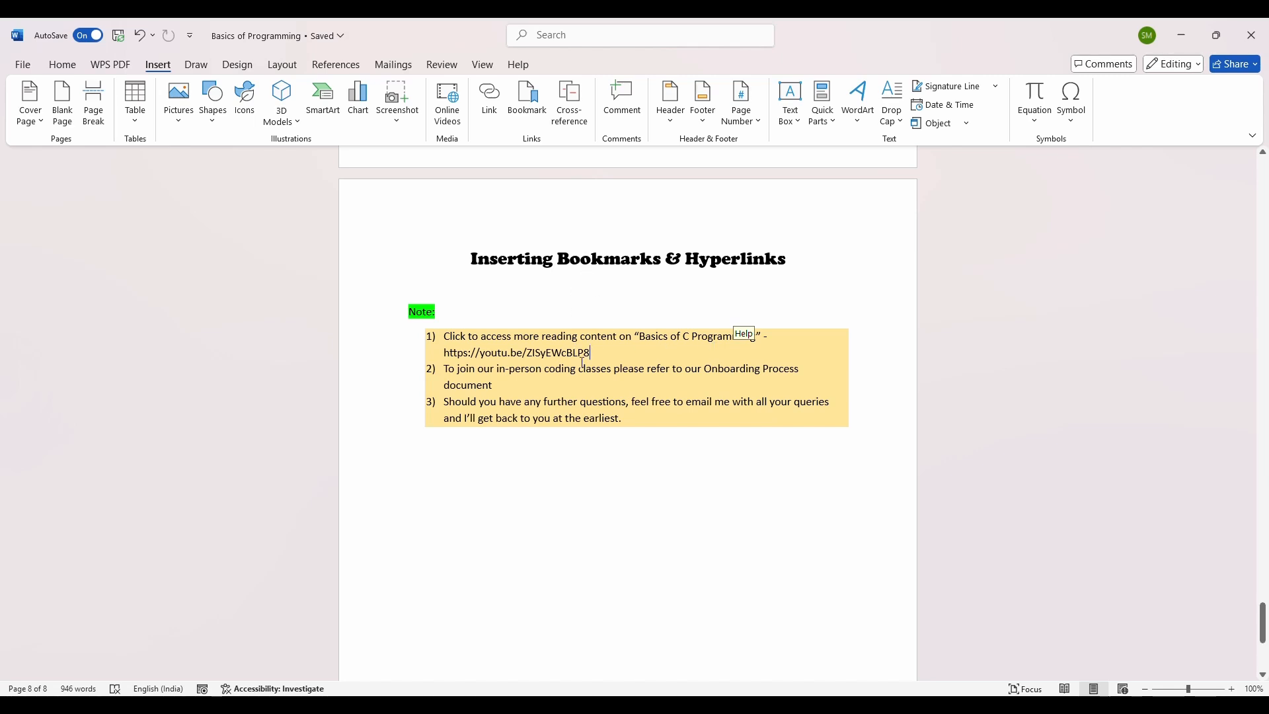
left_click_drag(595, 352, 443, 353)
key("ctrl+c")
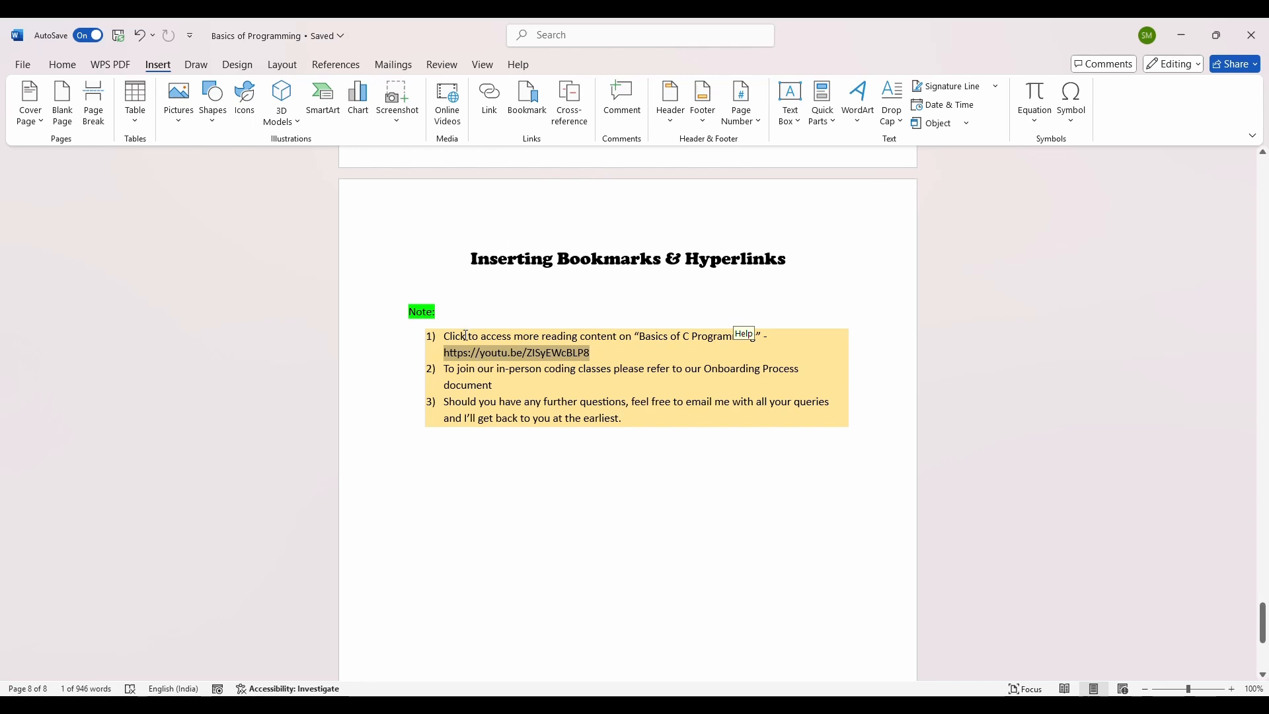
left_click_drag(466, 335, 447, 336)
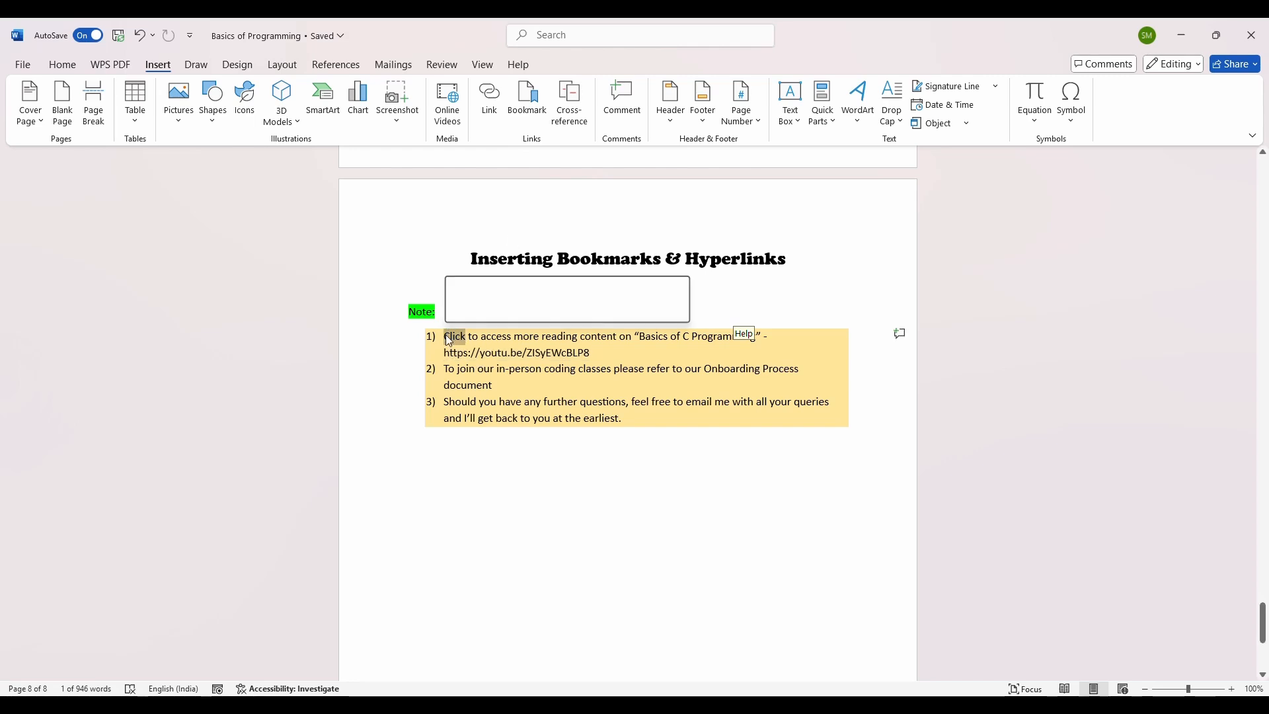
left_click(712, 351)
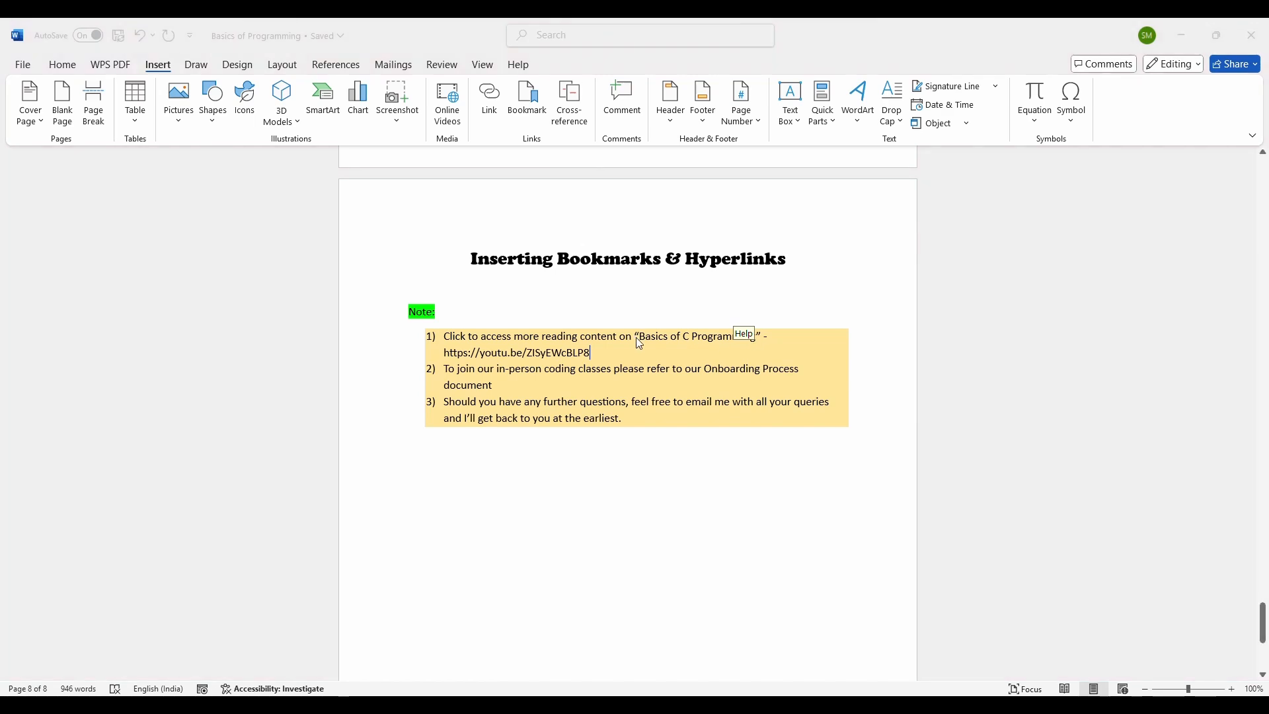
Step: Select the text "Basics of C Programming" in the first note item
scroll(644, 338, "down", 1)
left_click(644, 305)
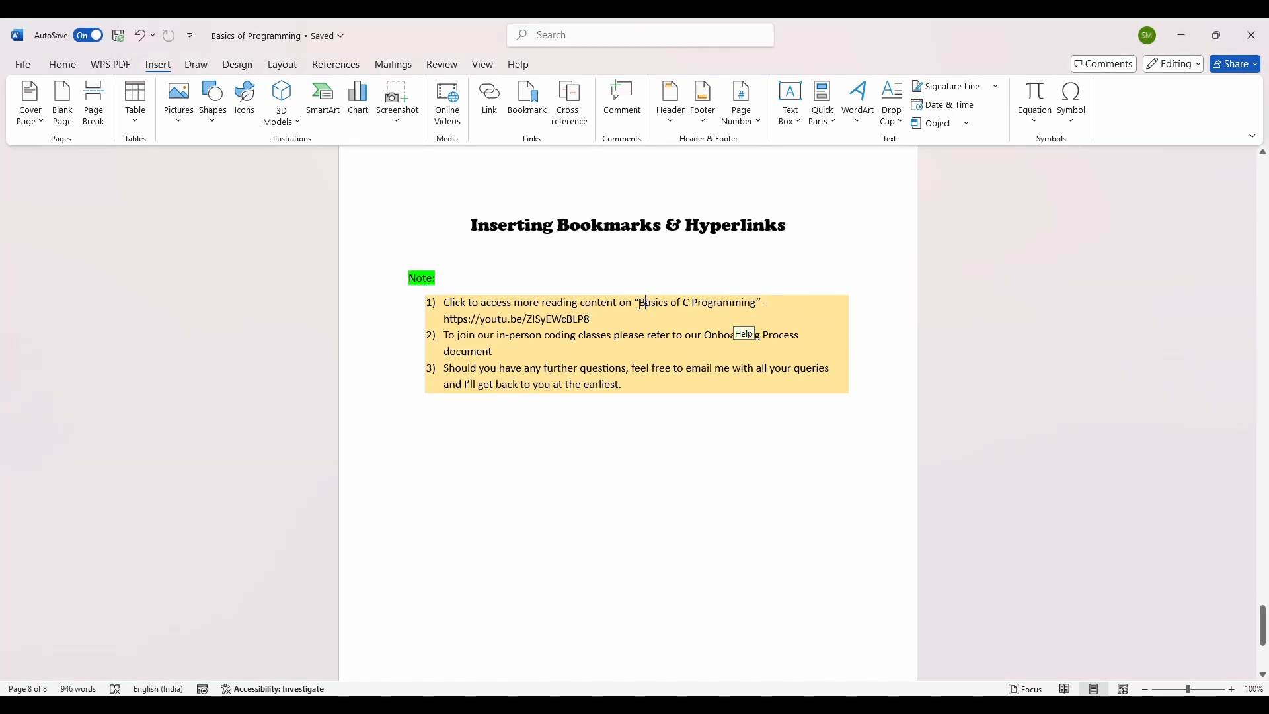
left_click_drag(639, 304, 743, 304)
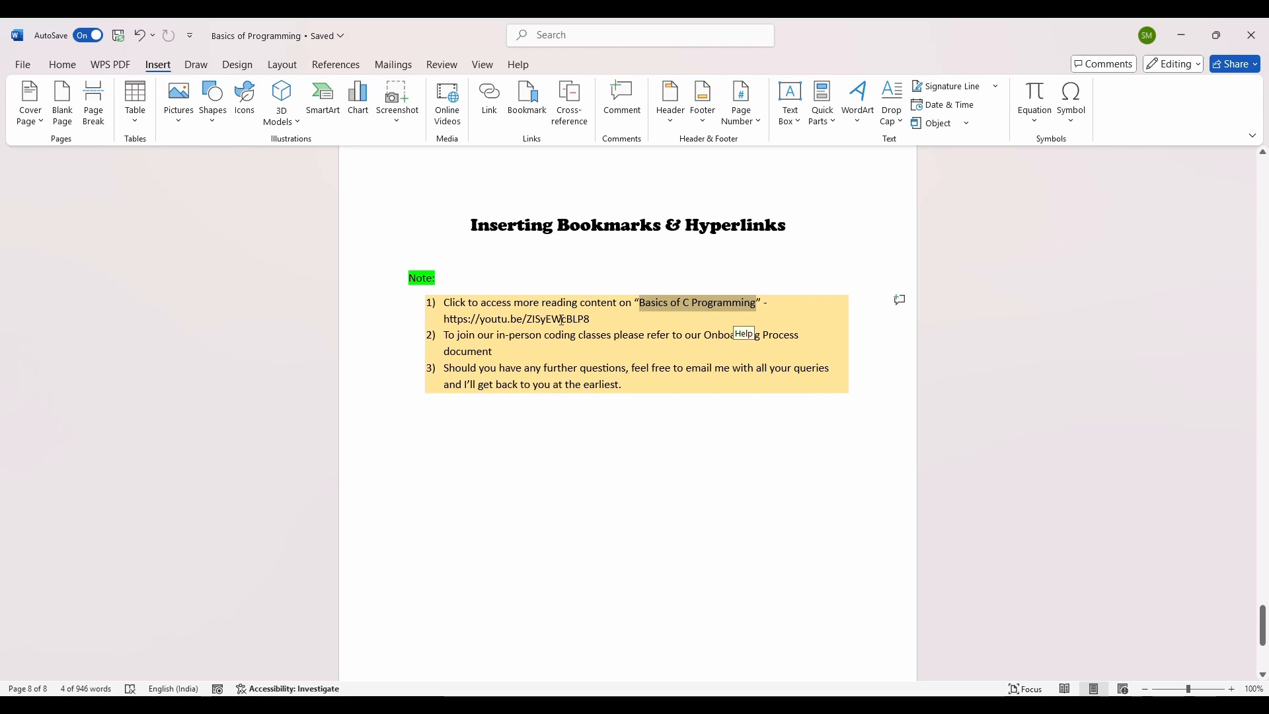
left_click(489, 100)
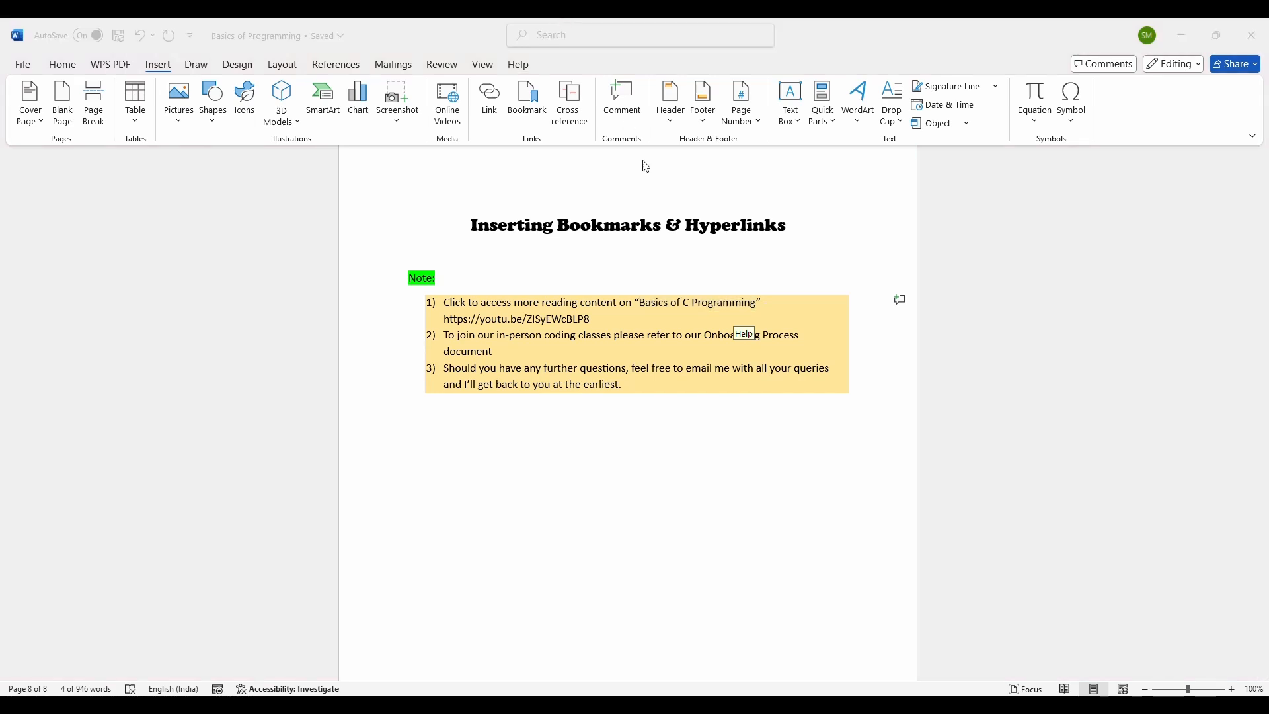
left_click(747, 305)
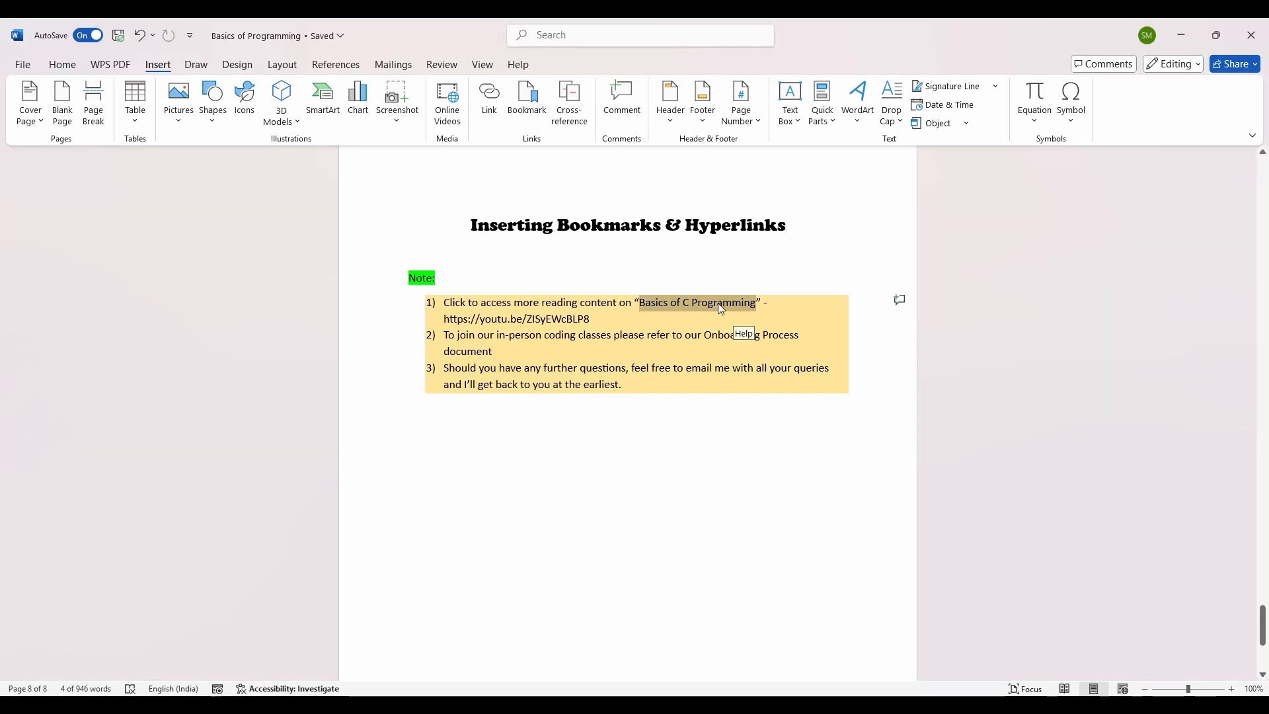
right_click(664, 303)
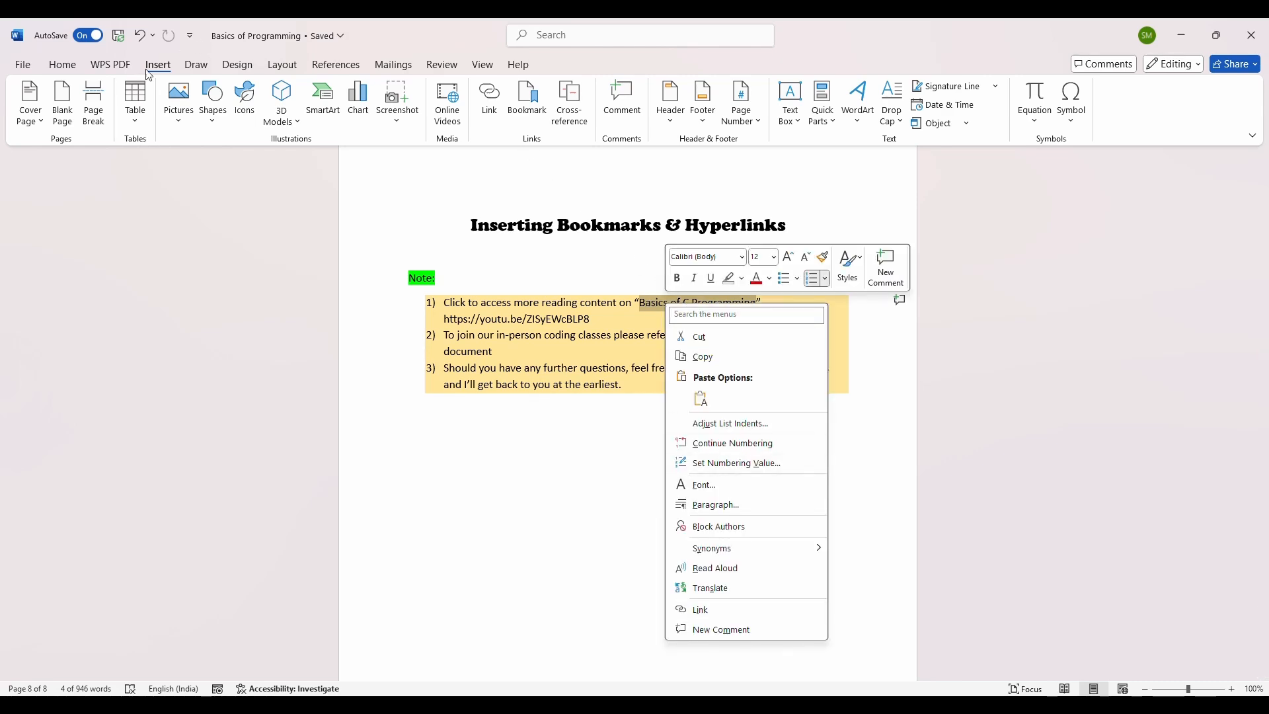
left_click(497, 107)
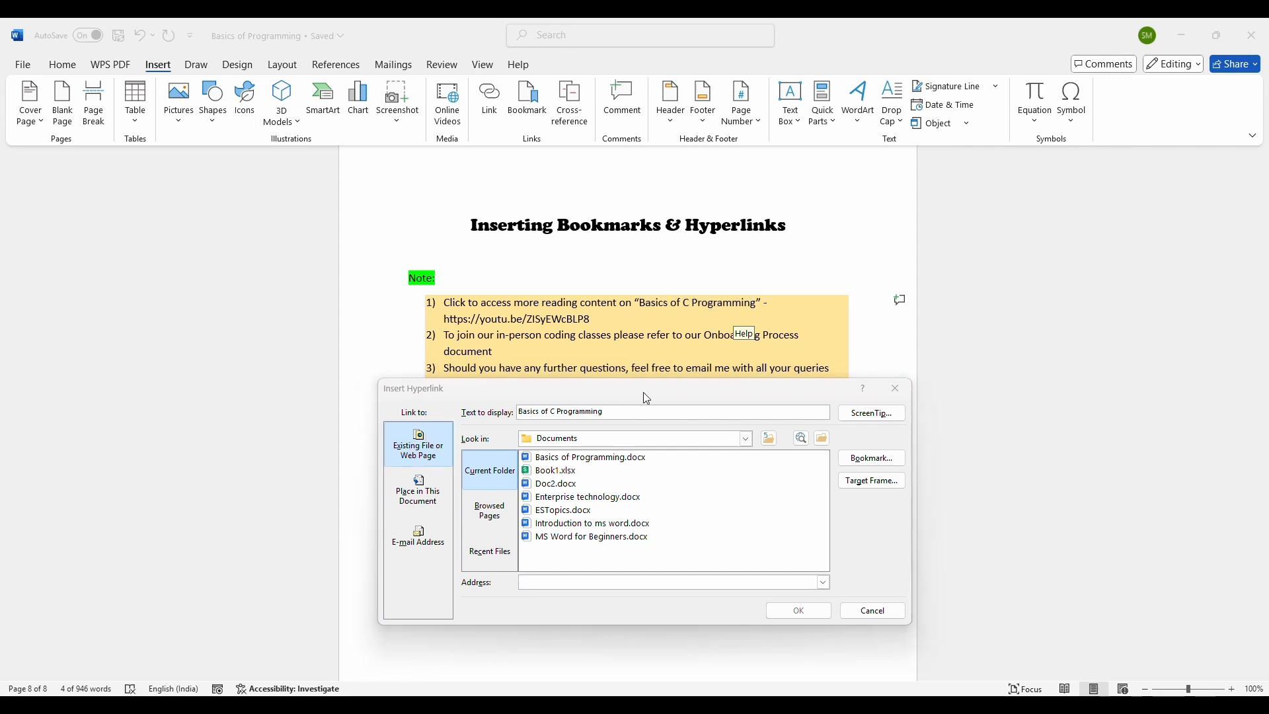
left_click_drag(643, 391, 636, 311)
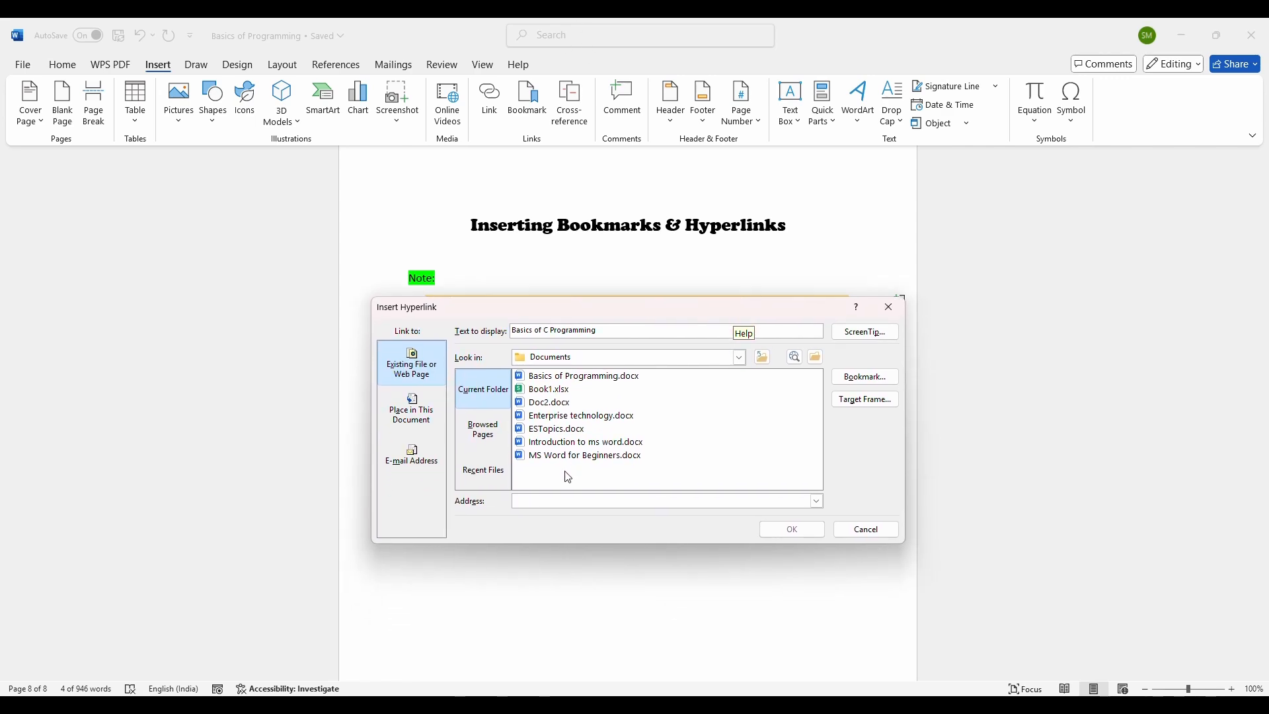
left_click(563, 505)
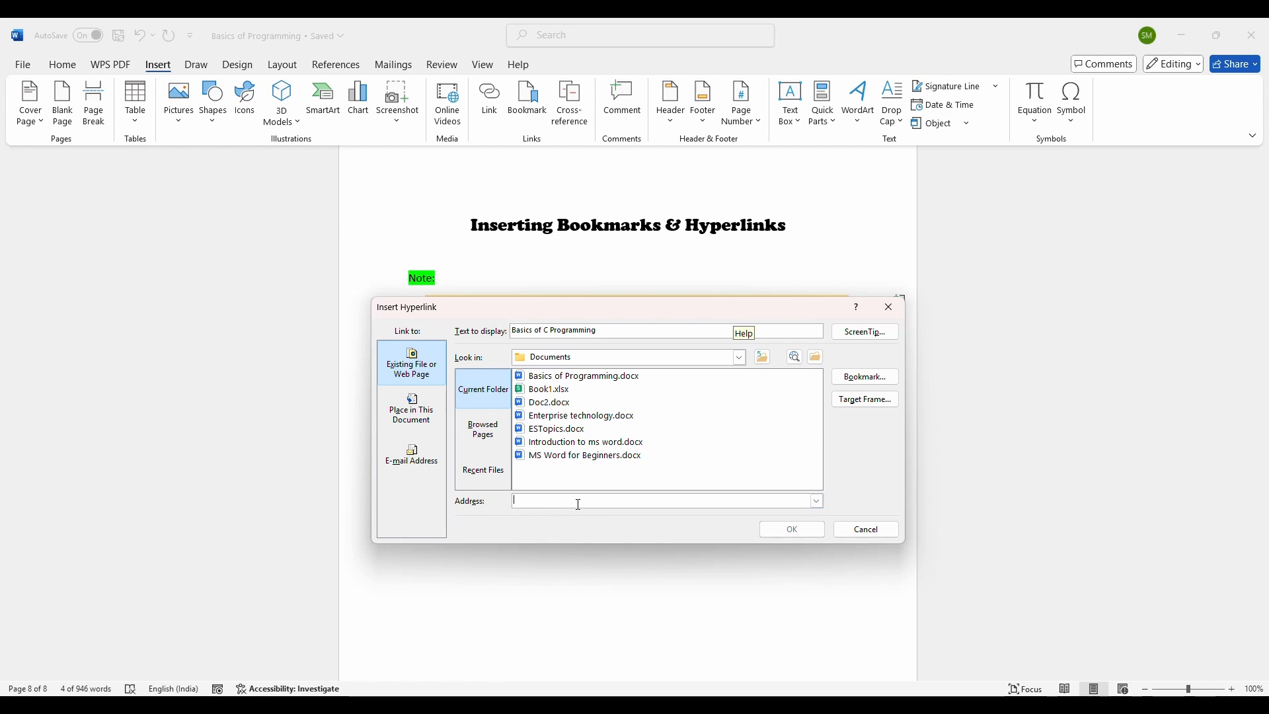
key("ctrl+v")
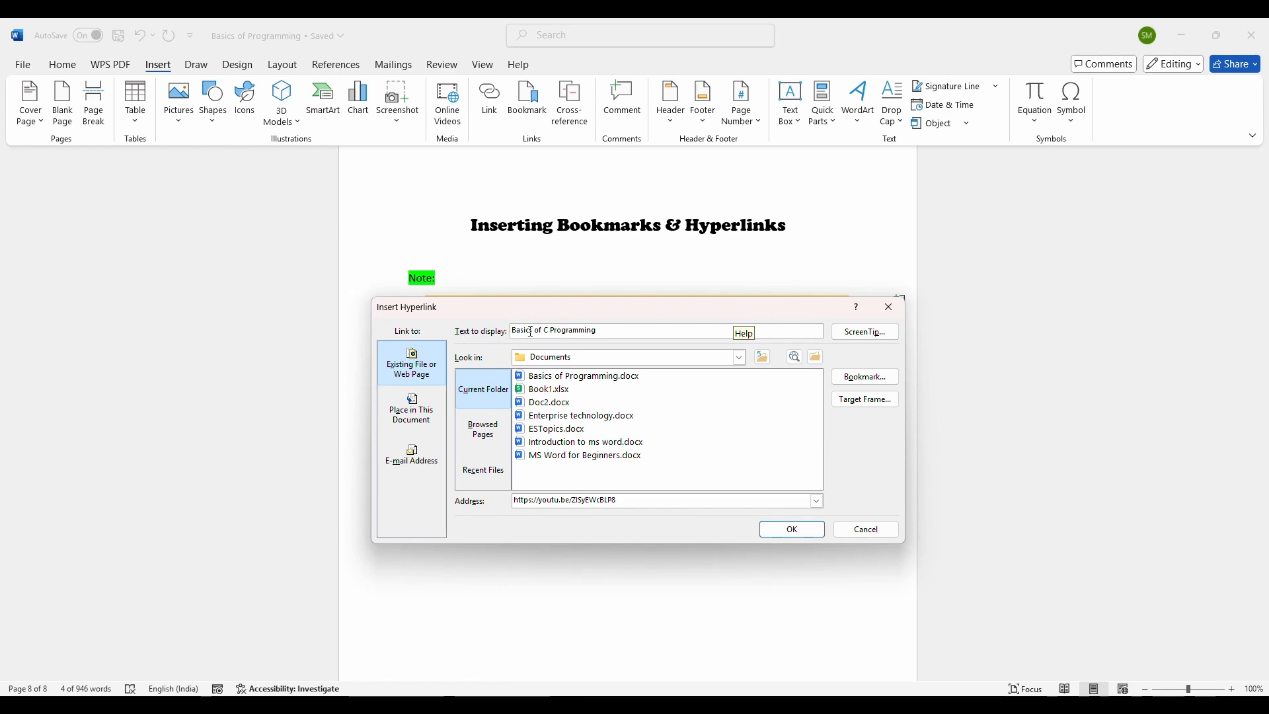
left_click_drag(625, 312, 641, 374)
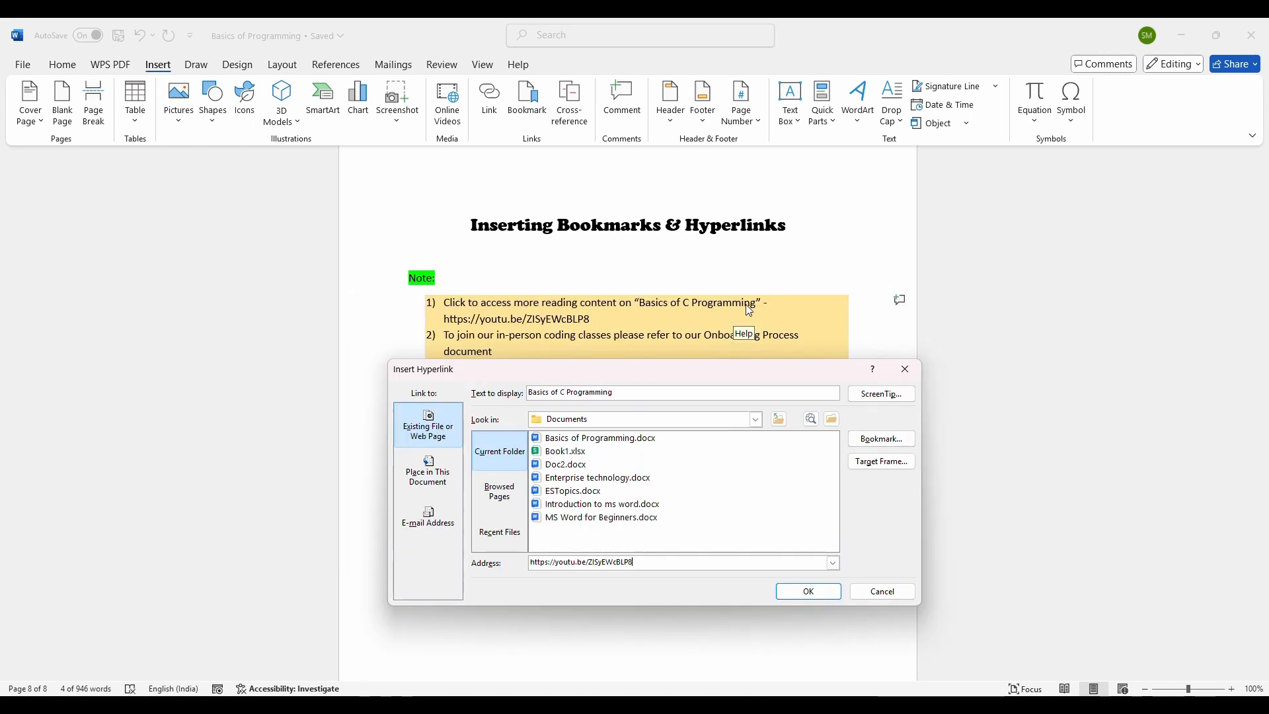
double_click(650, 563)
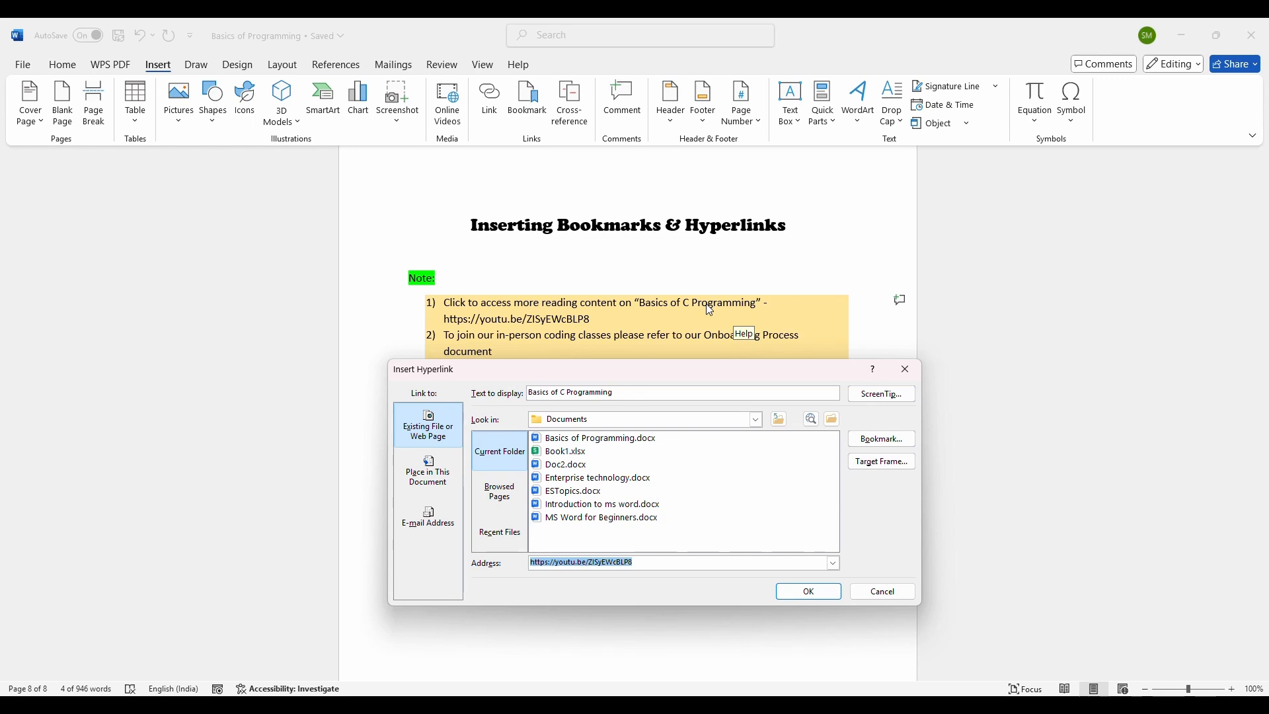
left_click(862, 395)
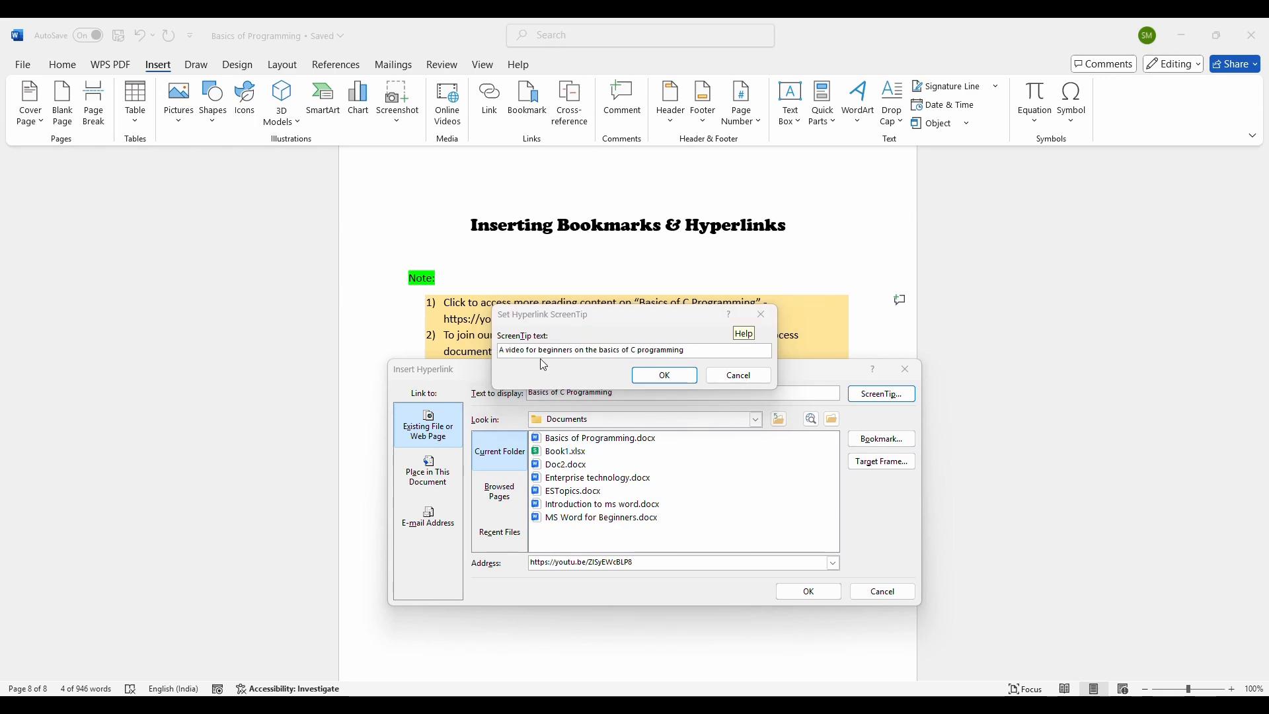
left_click(663, 374)
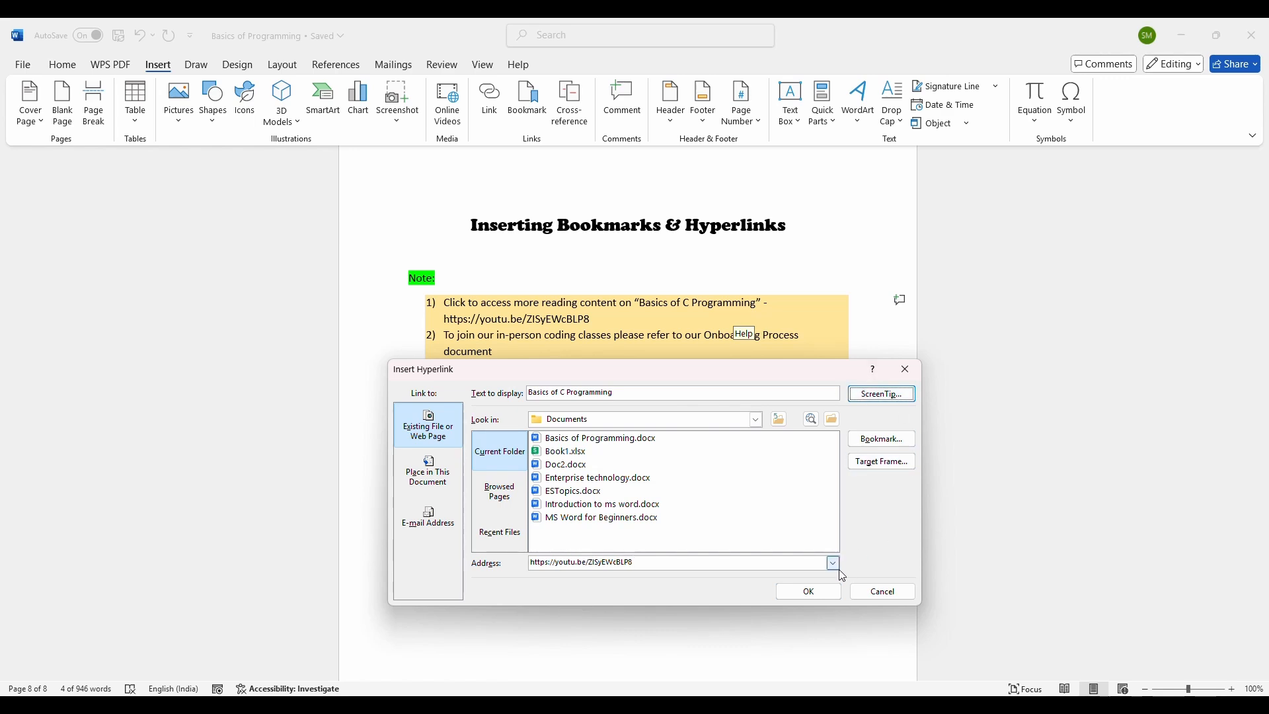
left_click(822, 594)
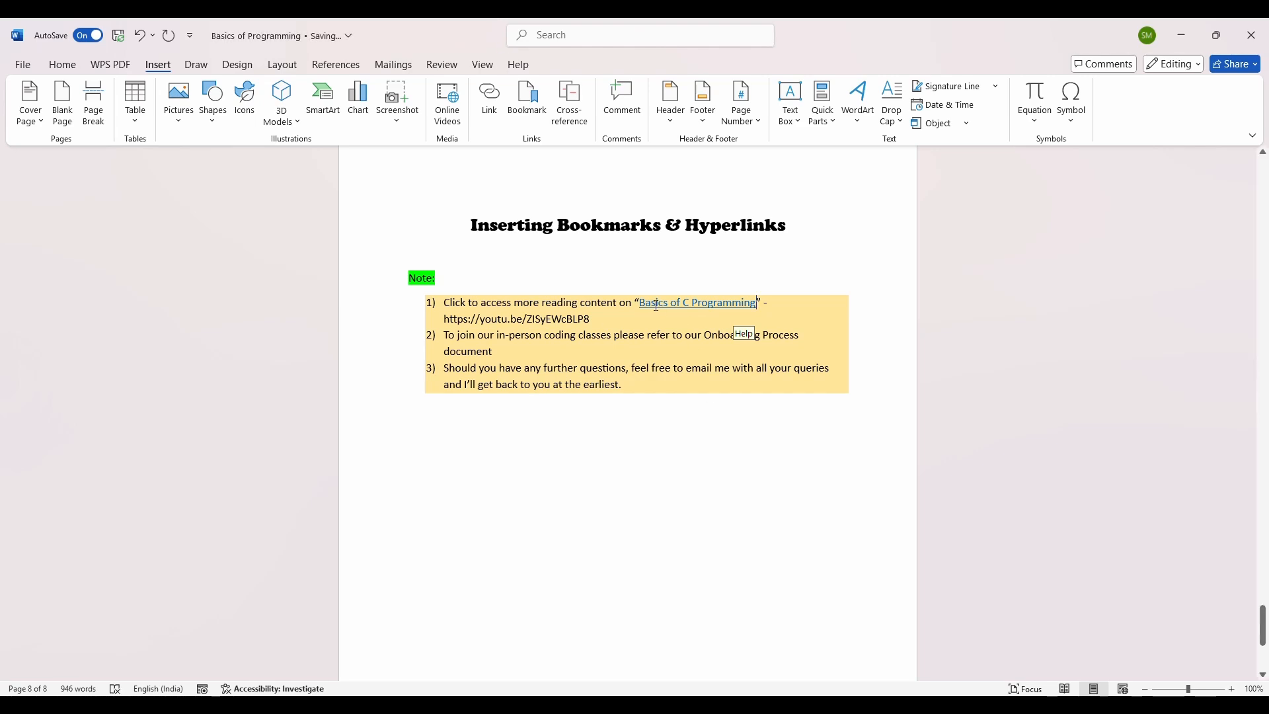
Step: Reopen the hyperlink's settings, check its ScreenTip, and close both dialogs
mouse_move(645, 305)
mouse_move(686, 305)
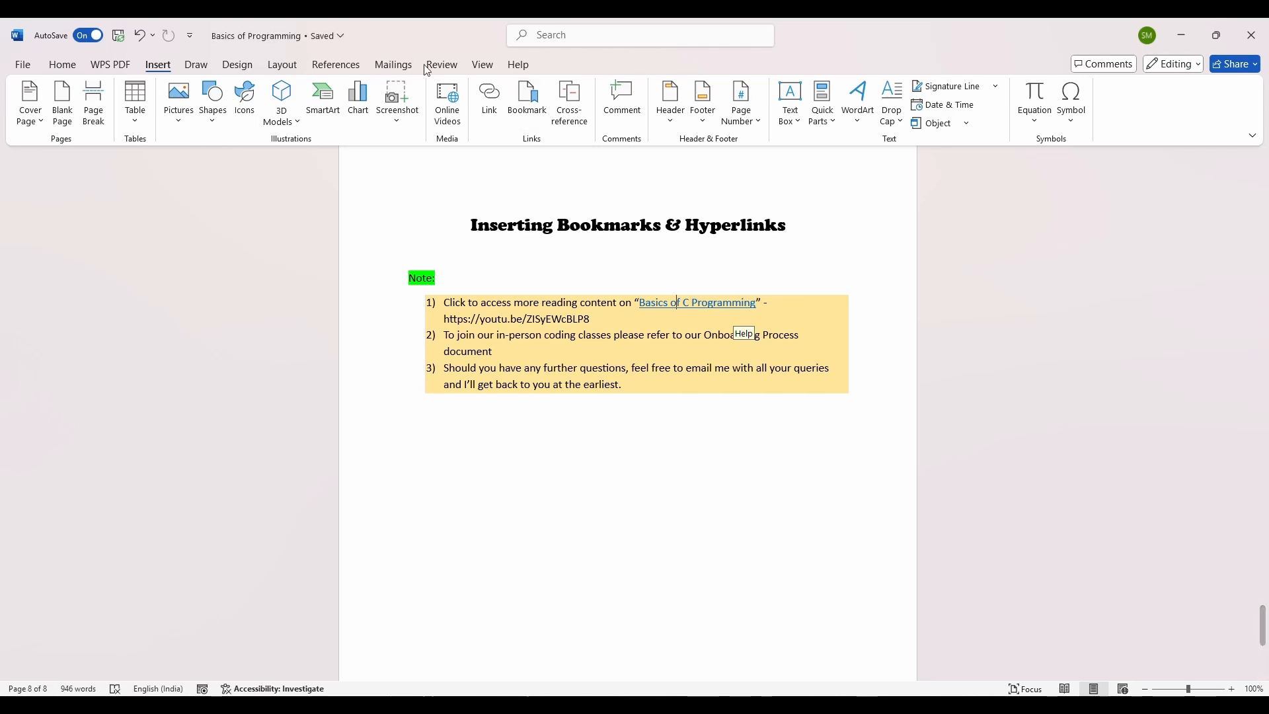
left_click(489, 99)
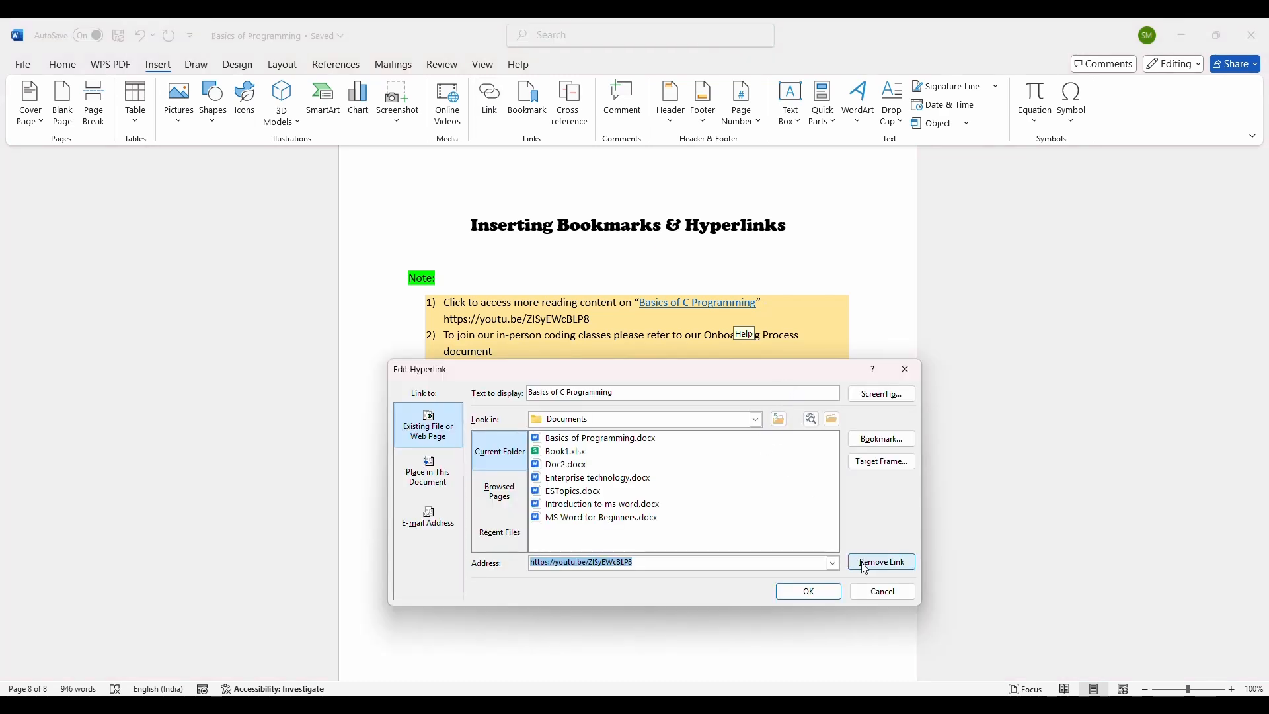
left_click(882, 394)
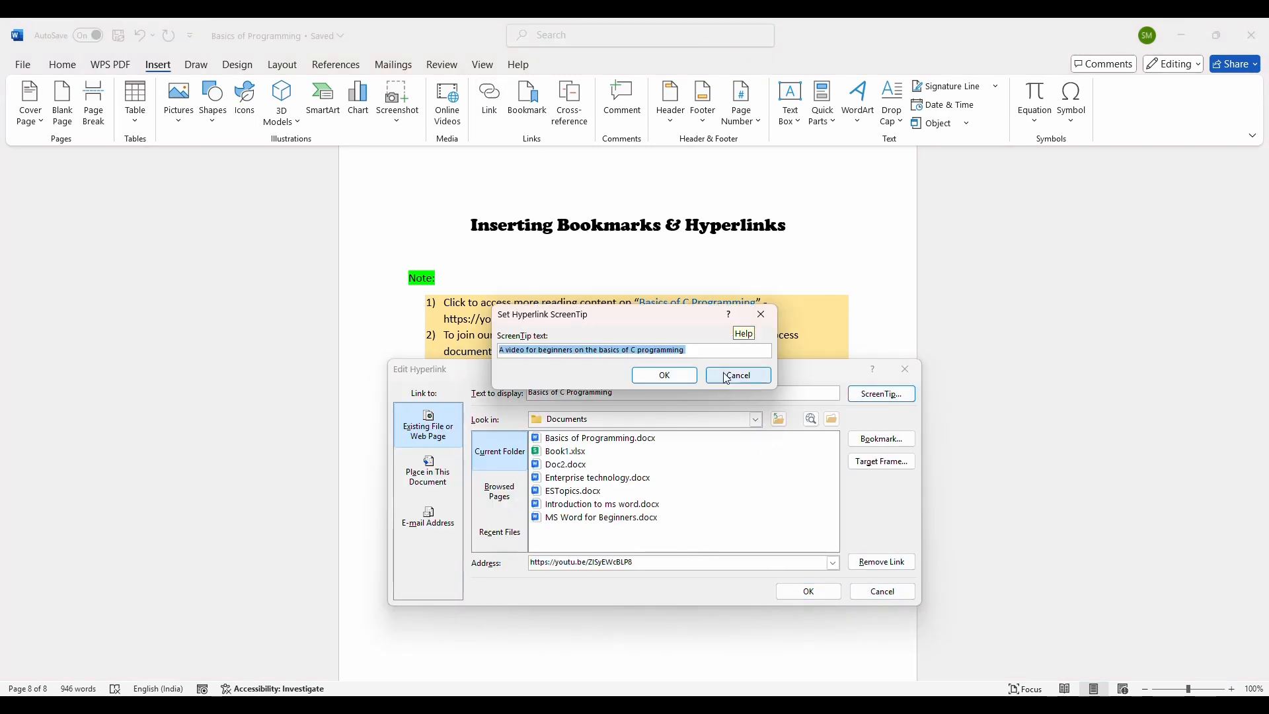
left_click(682, 375)
key("Return")
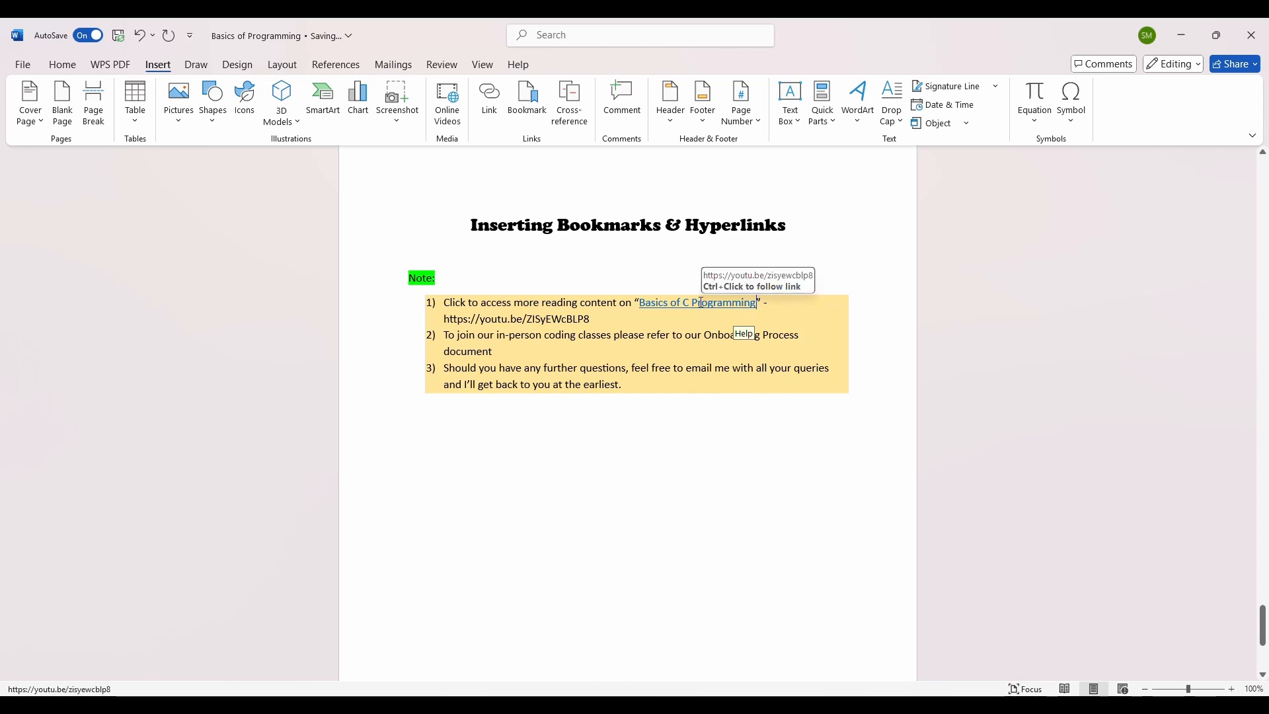
Step: Delete the plain YouTube address that follows the hyperlinked text in the first note item
left_click(684, 304, "ctrl")
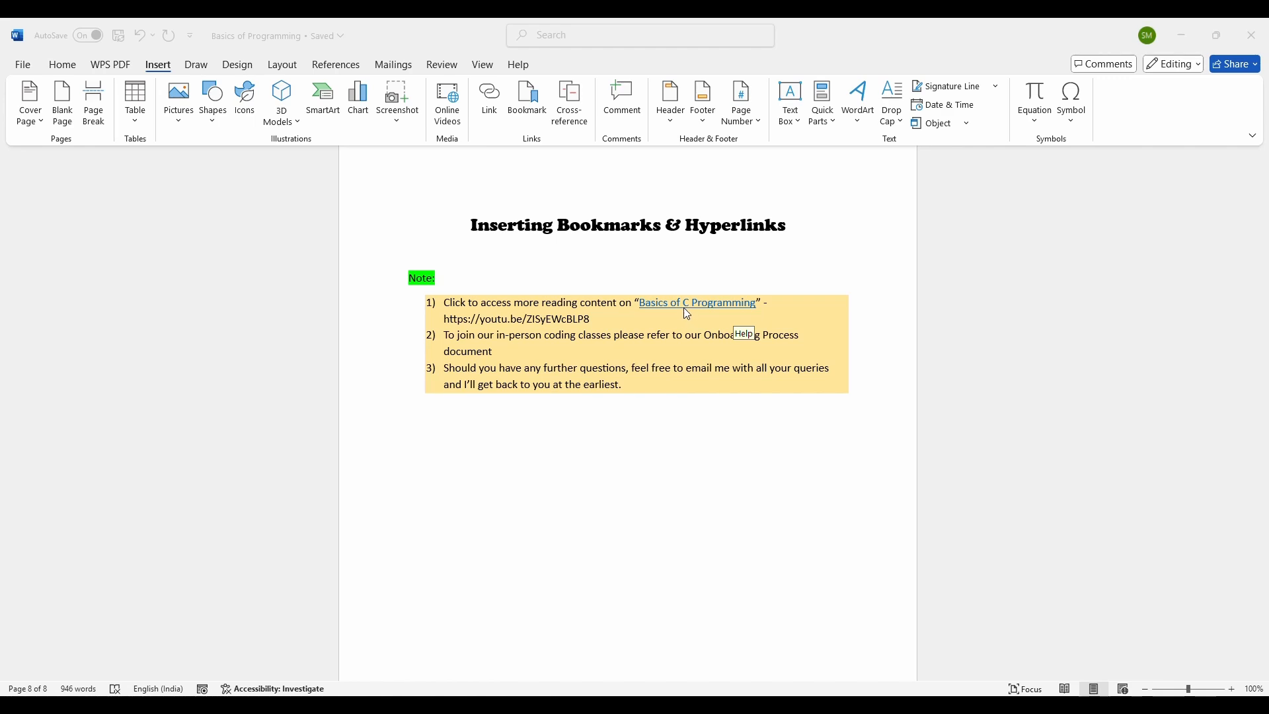
key("alt+Tab")
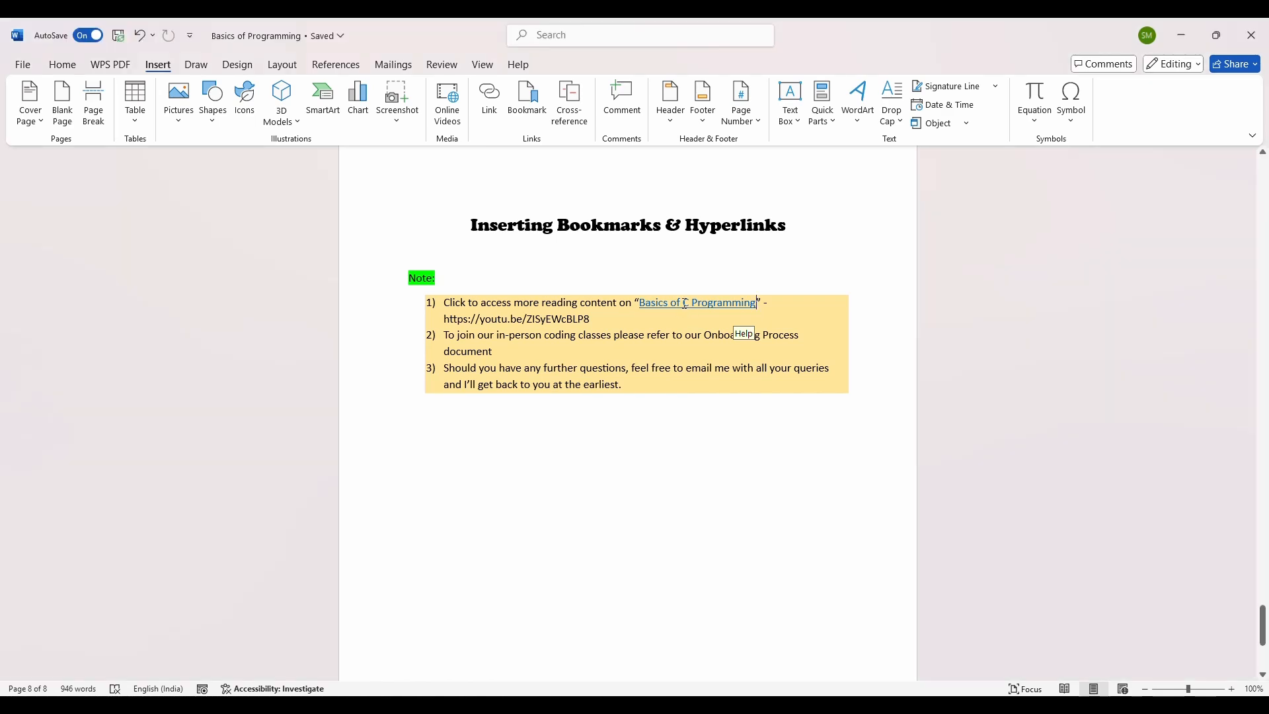
triple_click(684, 303)
left_click(677, 302)
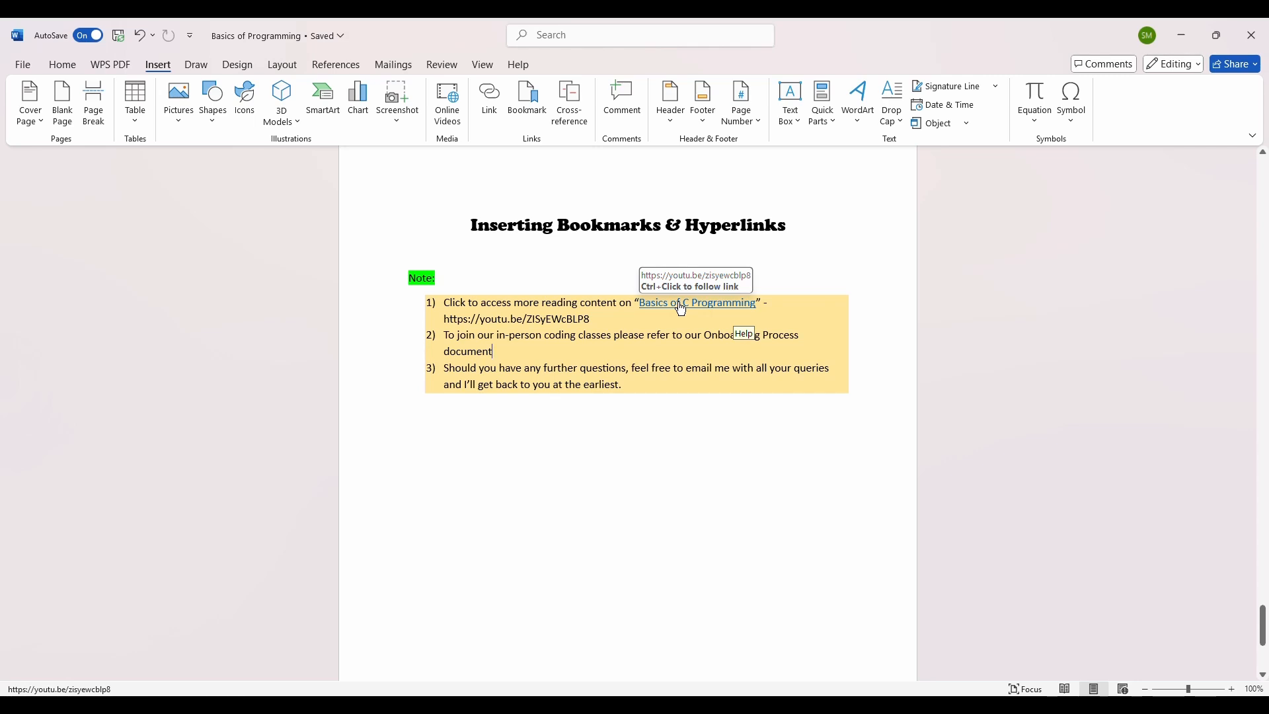
left_click(680, 304, "ctrl")
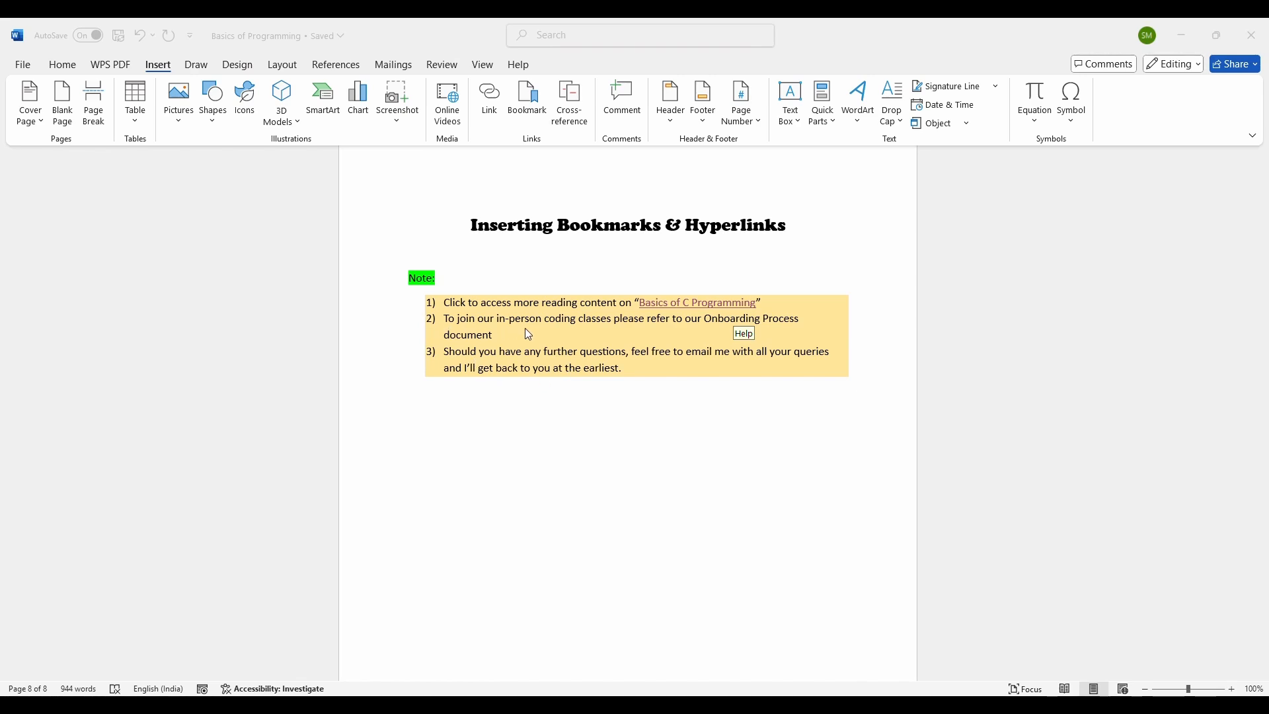
Step: Select "Onboarding Process document" in the second note item and link it to the Onboarding Process file on the Desktop
left_click(706, 319)
left_click_drag(706, 320, 718, 332)
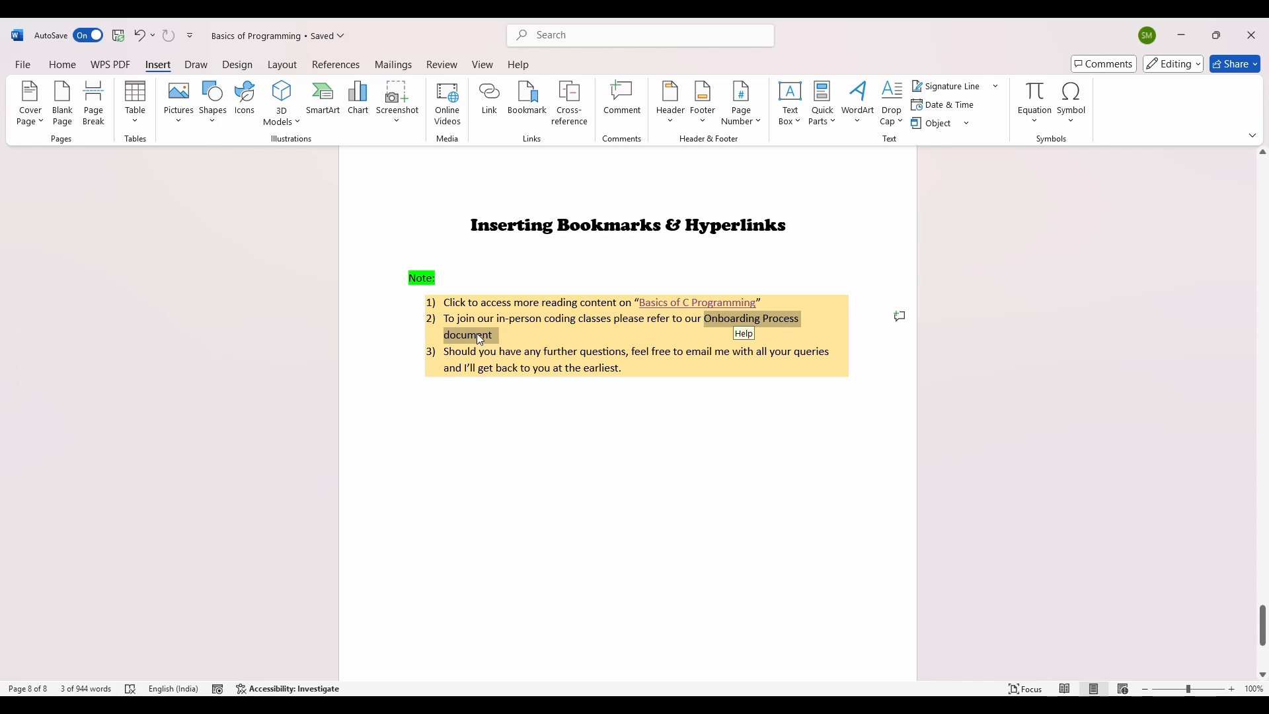
left_click(489, 100)
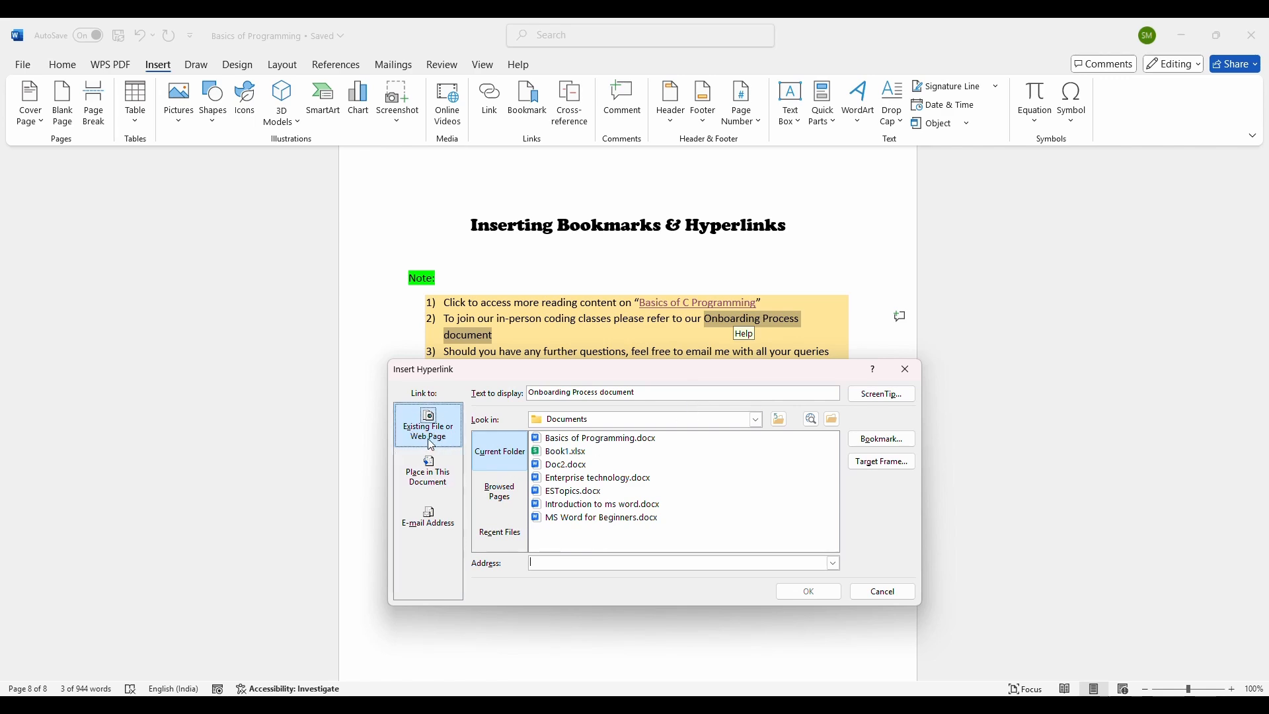
left_click(756, 420)
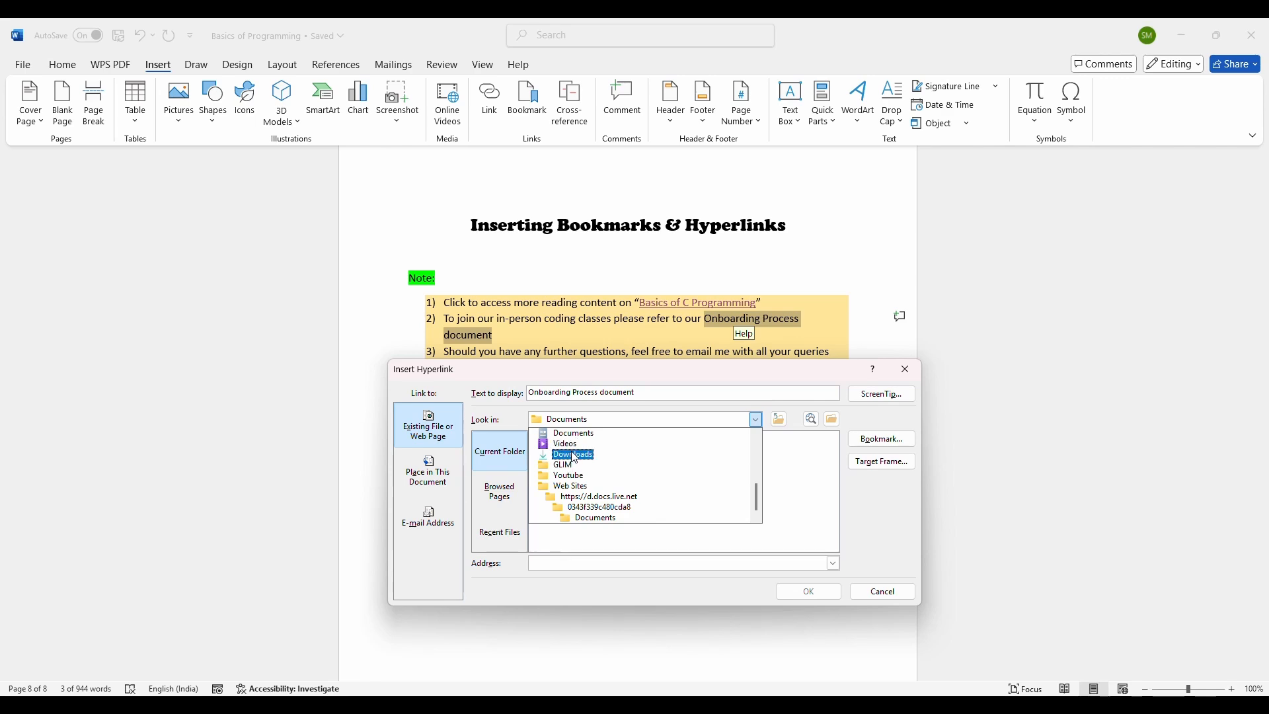
scroll(647, 477, "up", 5)
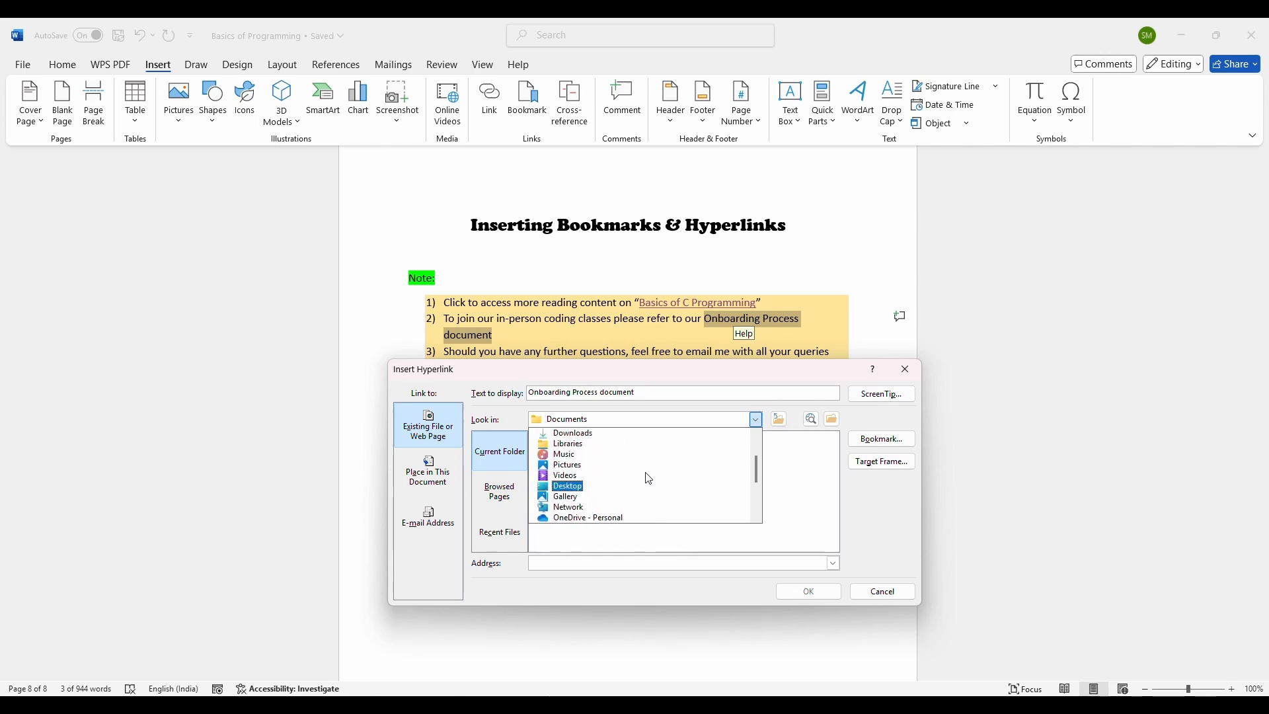
scroll(641, 476, "up", 3)
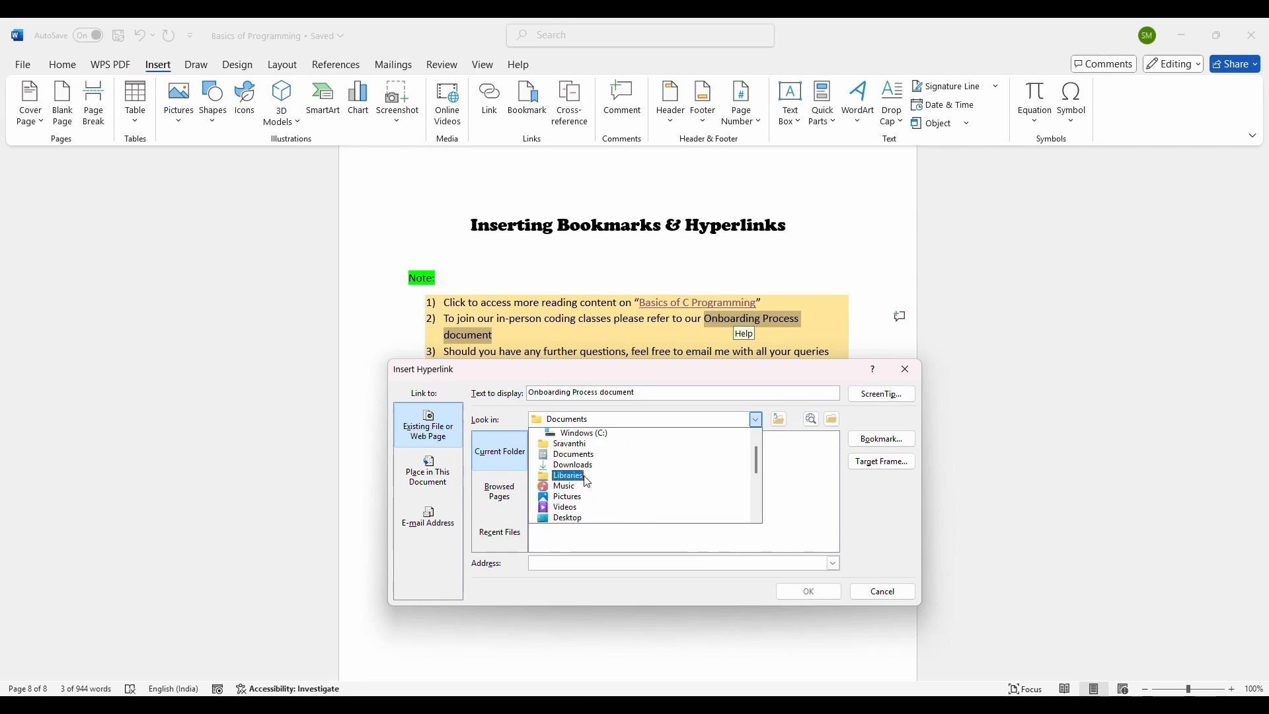
left_click(566, 518)
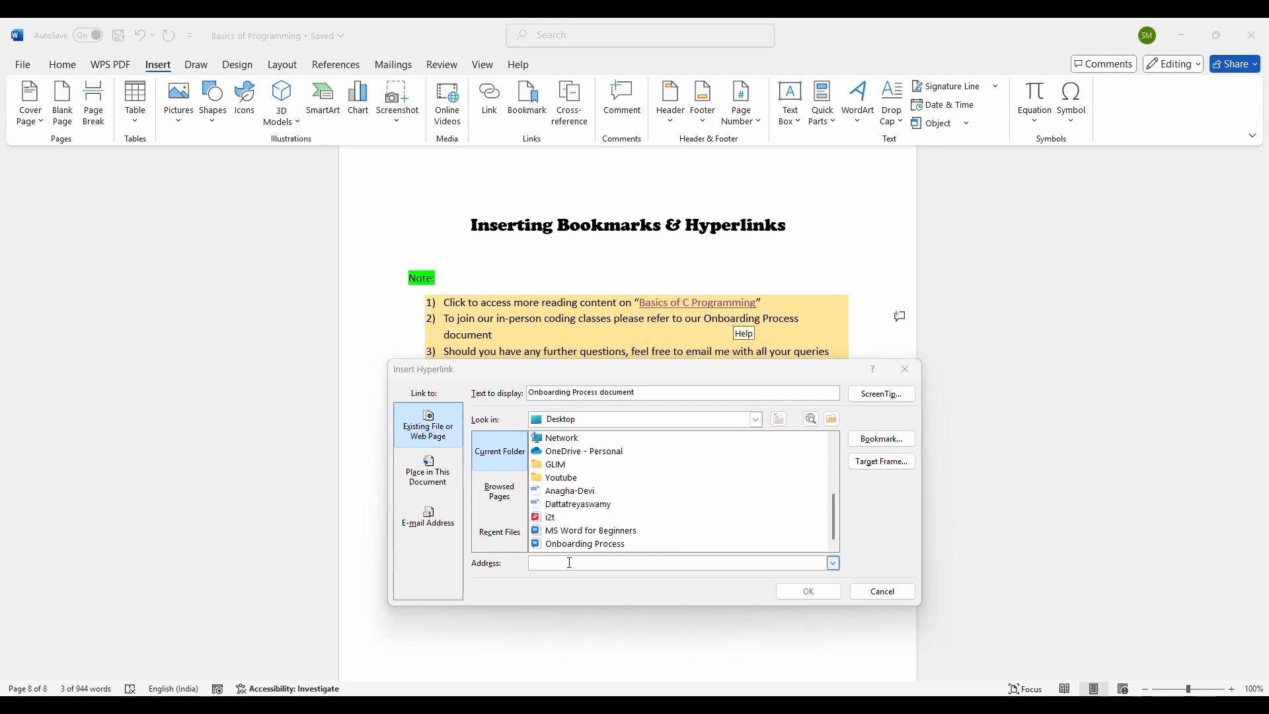
left_click(575, 544)
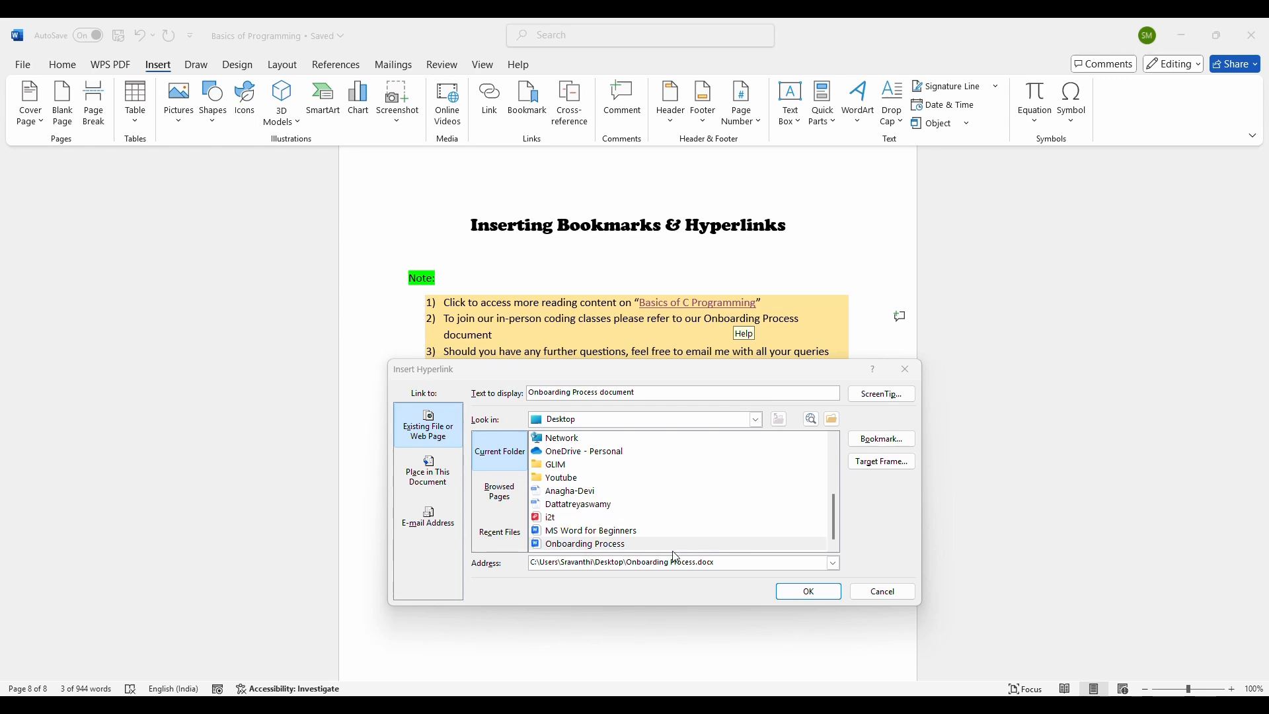
Step: Change the hyperlink's target to the Documents folder in OneDrive - Personal, open and cancel the ScreenTip, and confirm the link
scroll(665, 506, "up", 3)
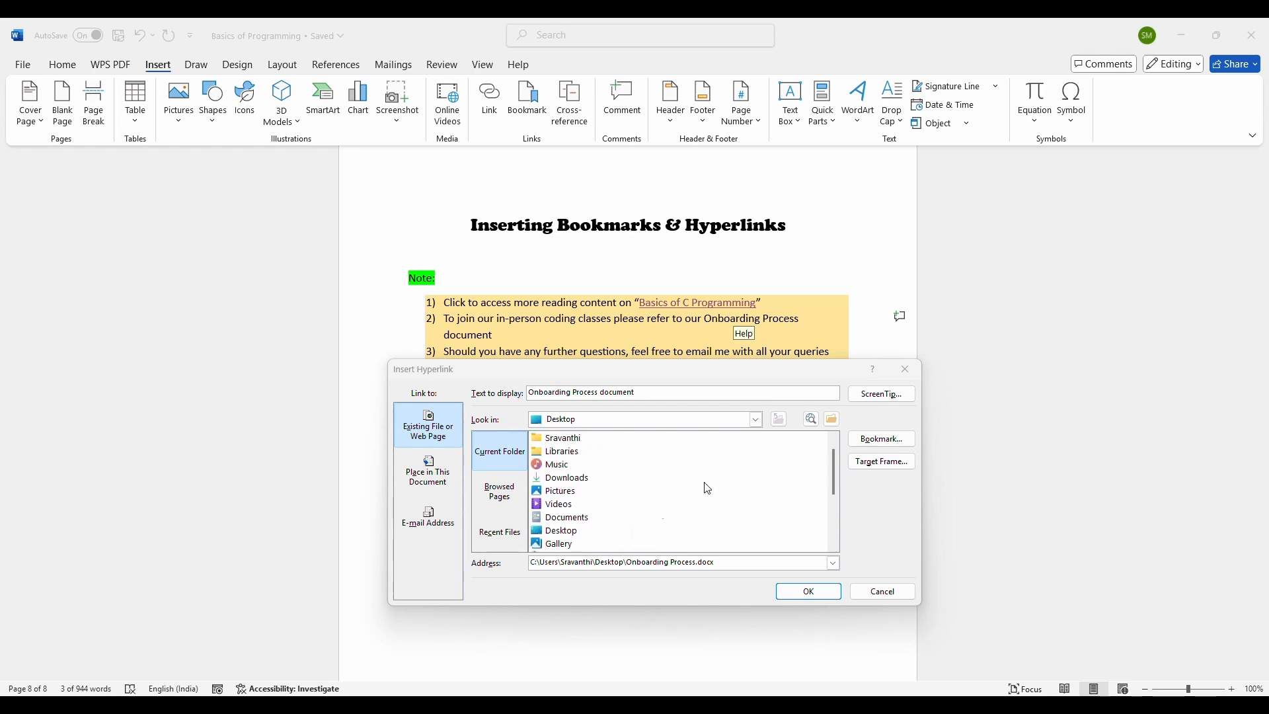
left_click(756, 419)
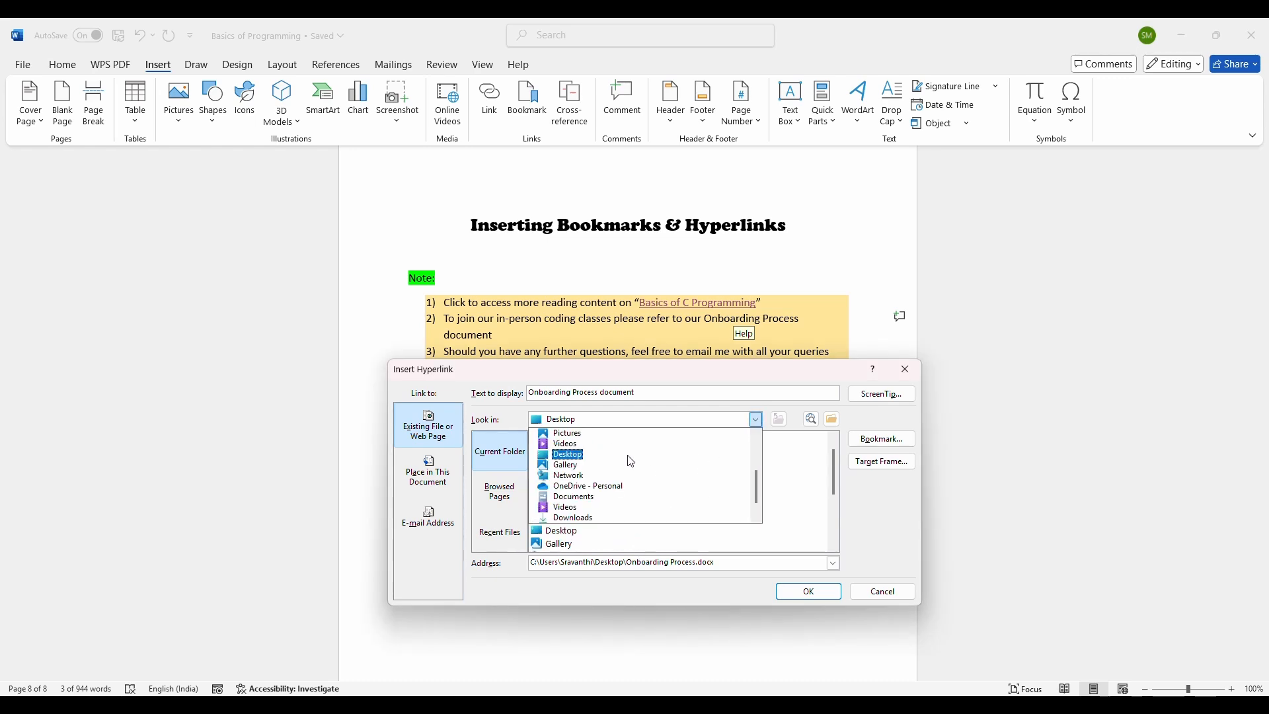
left_click(582, 486)
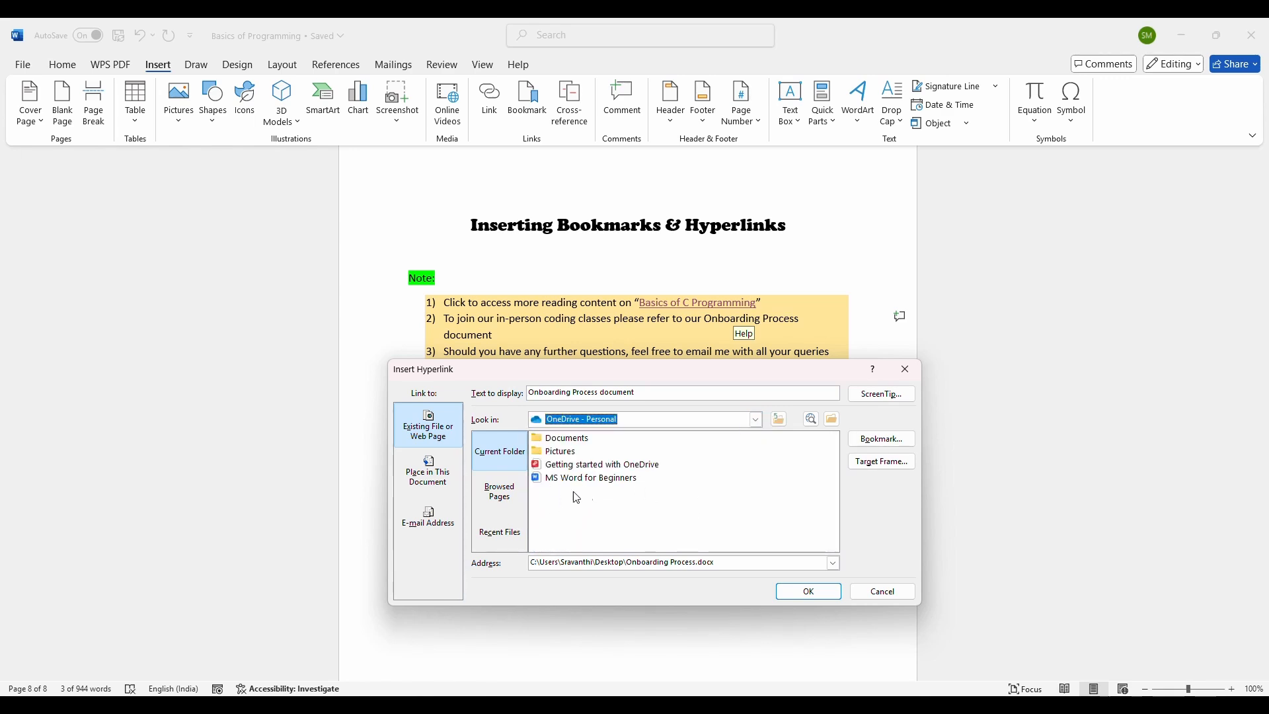
left_click(550, 489)
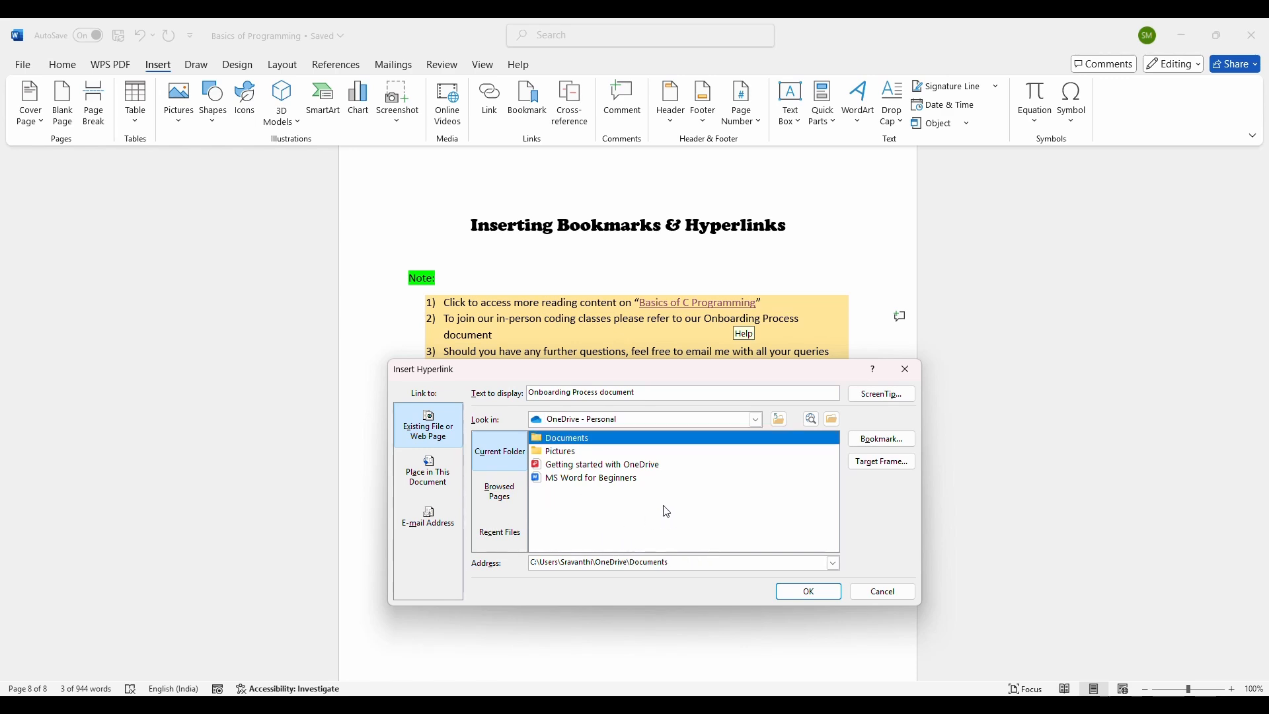
left_click(754, 419)
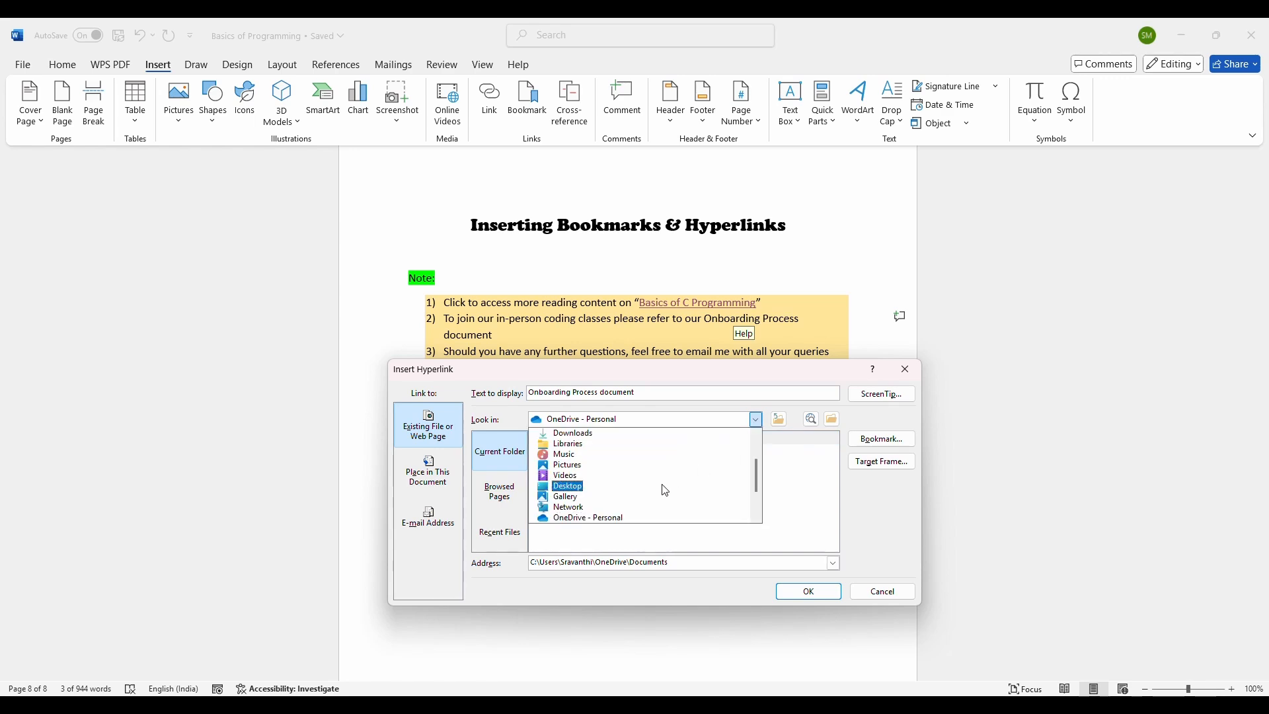
scroll(665, 491, "up", 2)
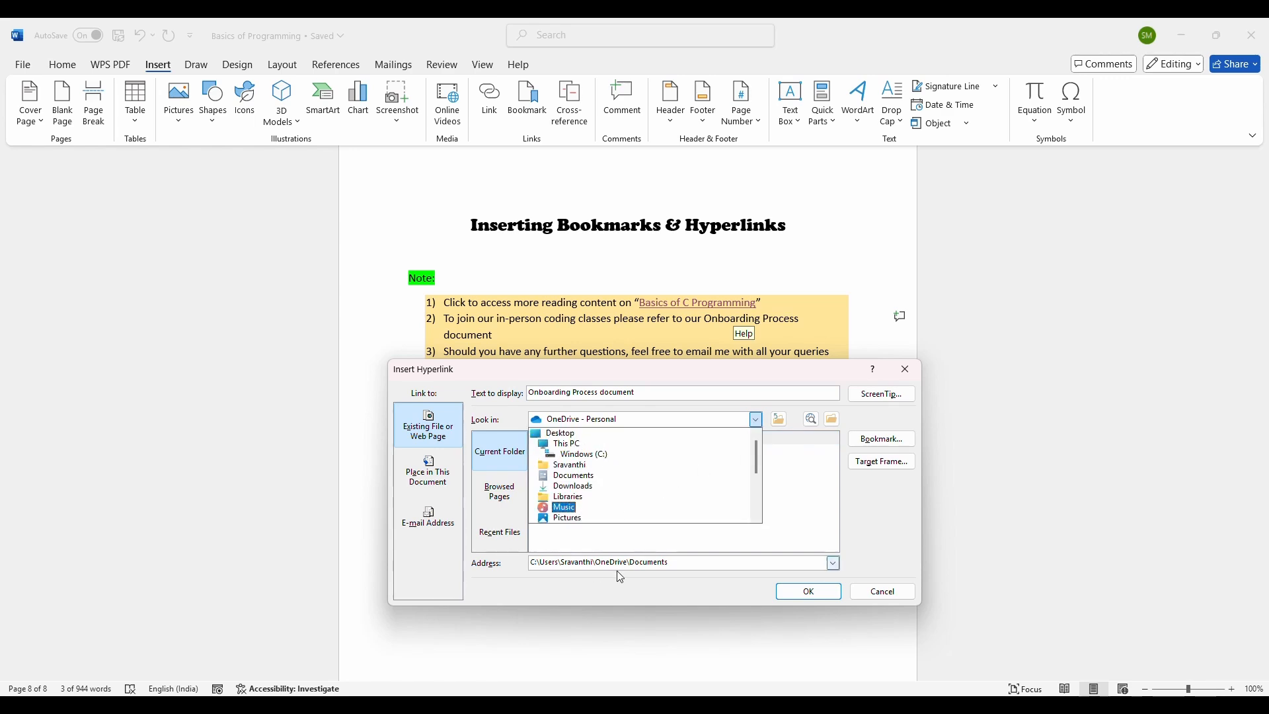
left_click(904, 550)
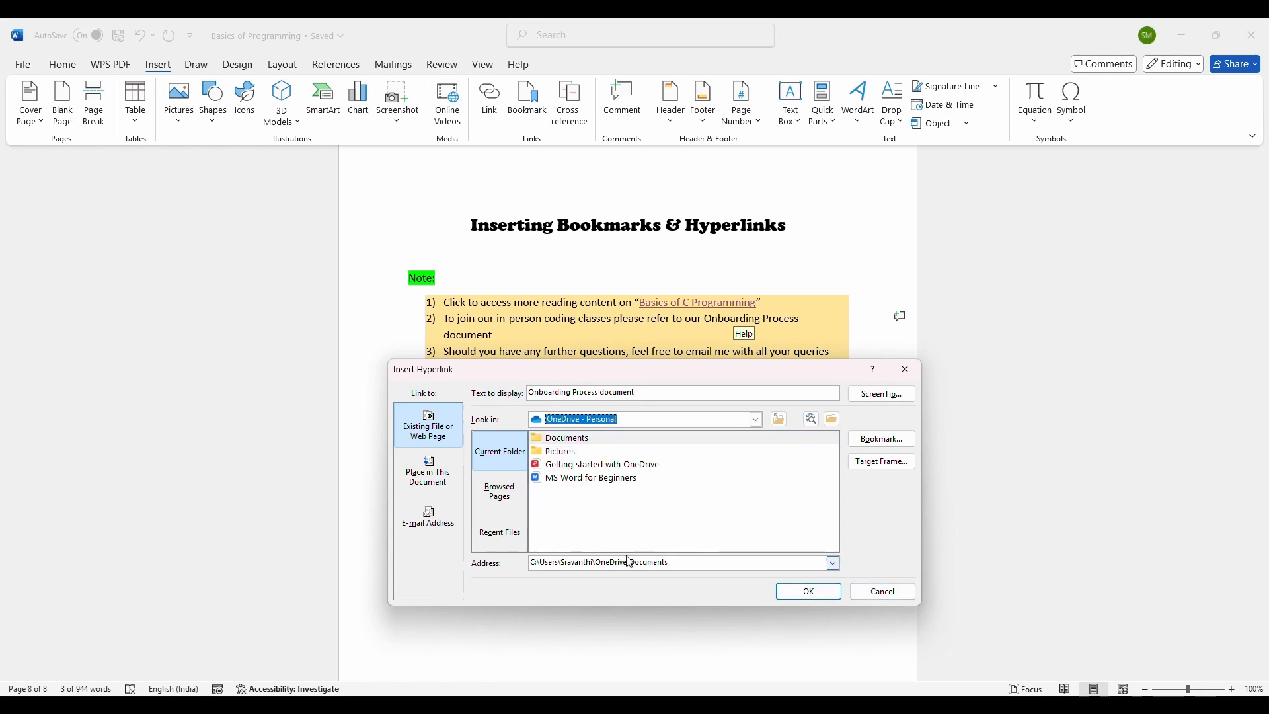
left_click(882, 393)
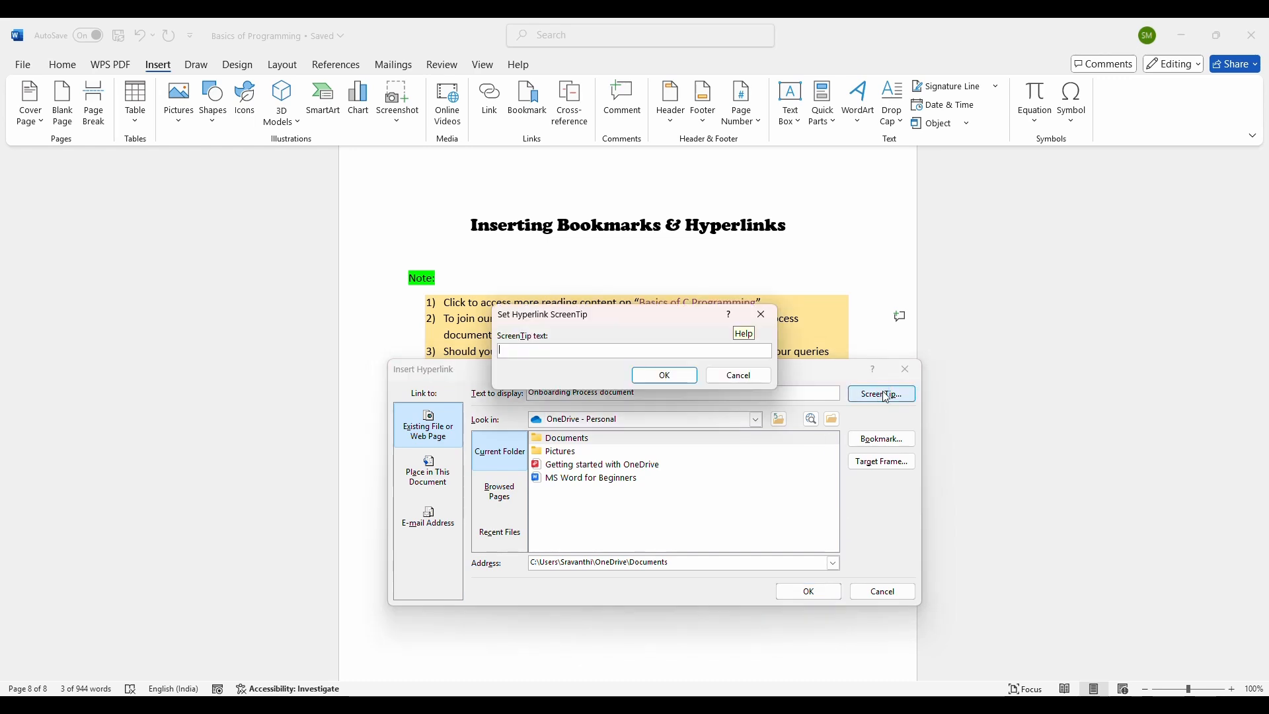
left_click(739, 375)
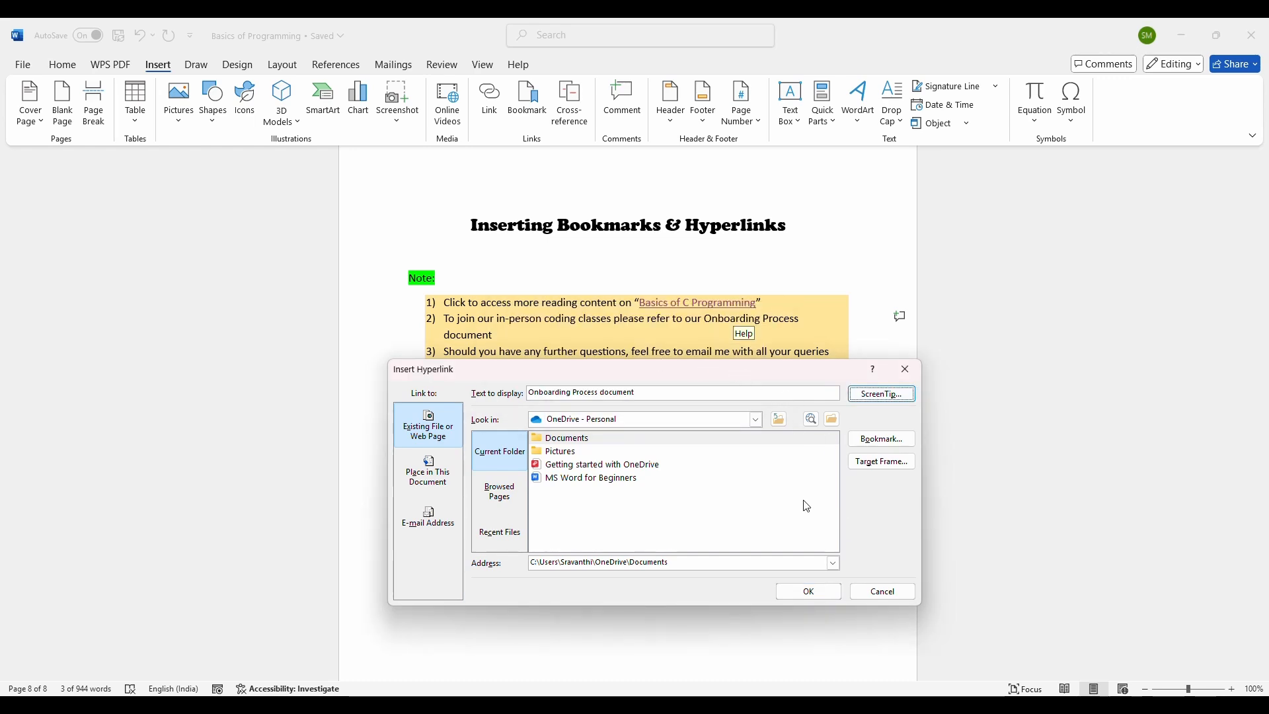
left_click(830, 590)
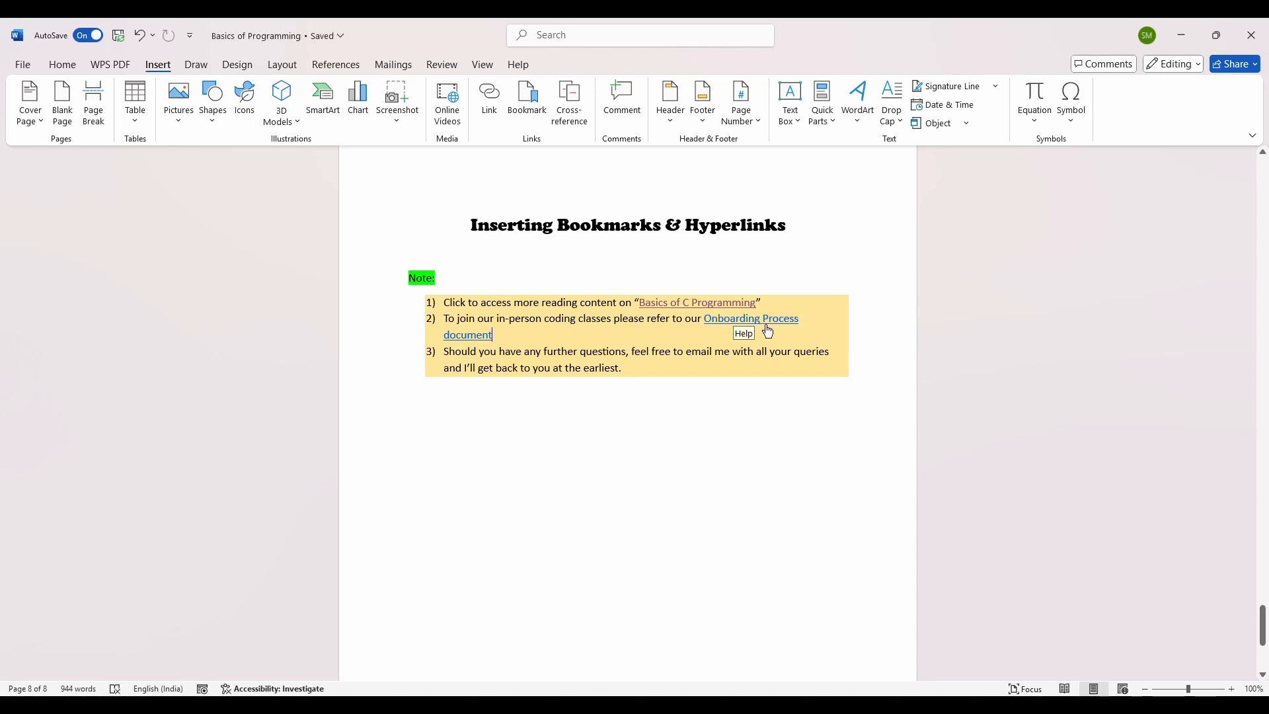
Step: Follow the Onboarding Process document link and allow it past the security notice
left_click(758, 324, "ctrl")
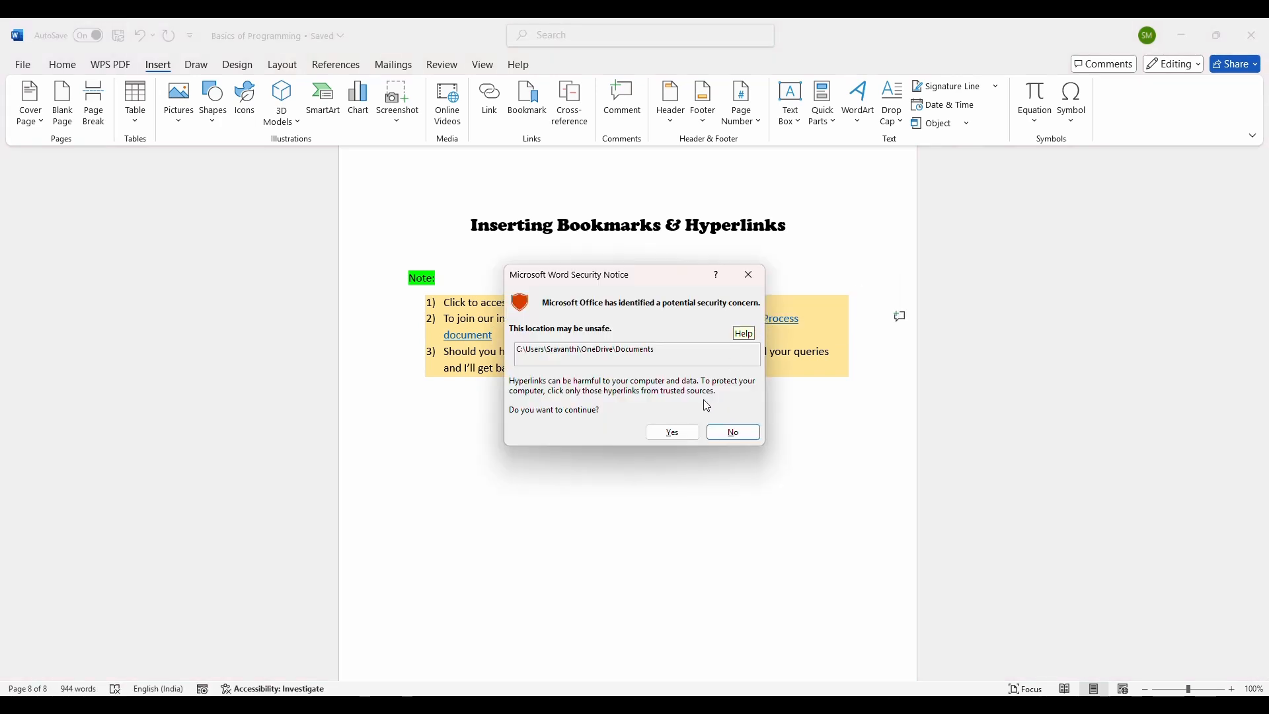
left_click(672, 432)
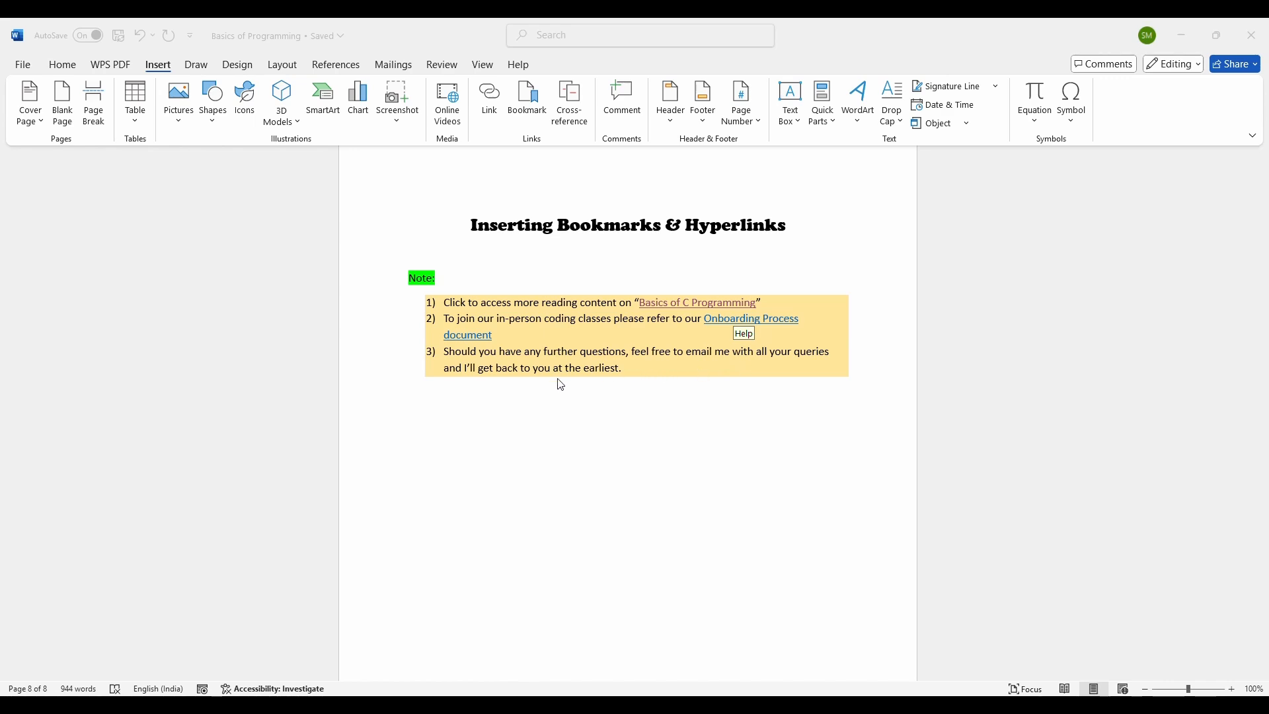
left_click(649, 377)
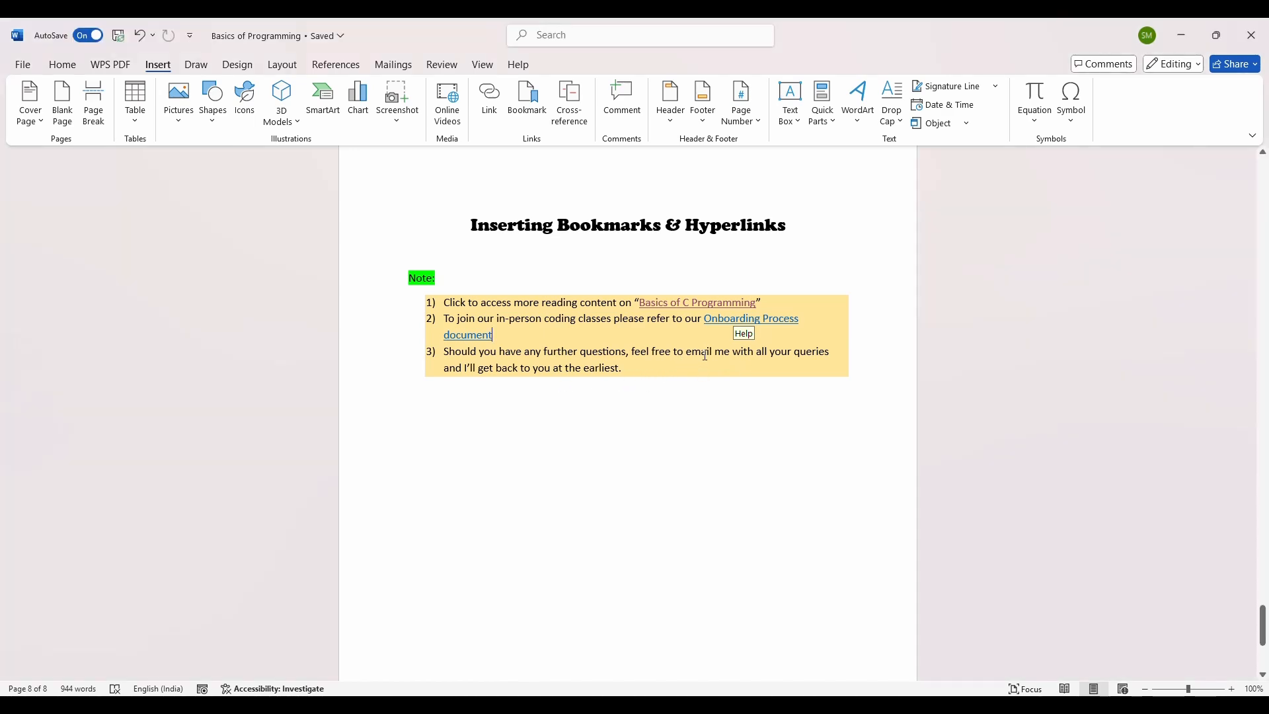
Step: Link the word "email" in the third note item to the author's e-mail address as an e-mail hyperlink
left_click_drag(714, 351, 689, 352)
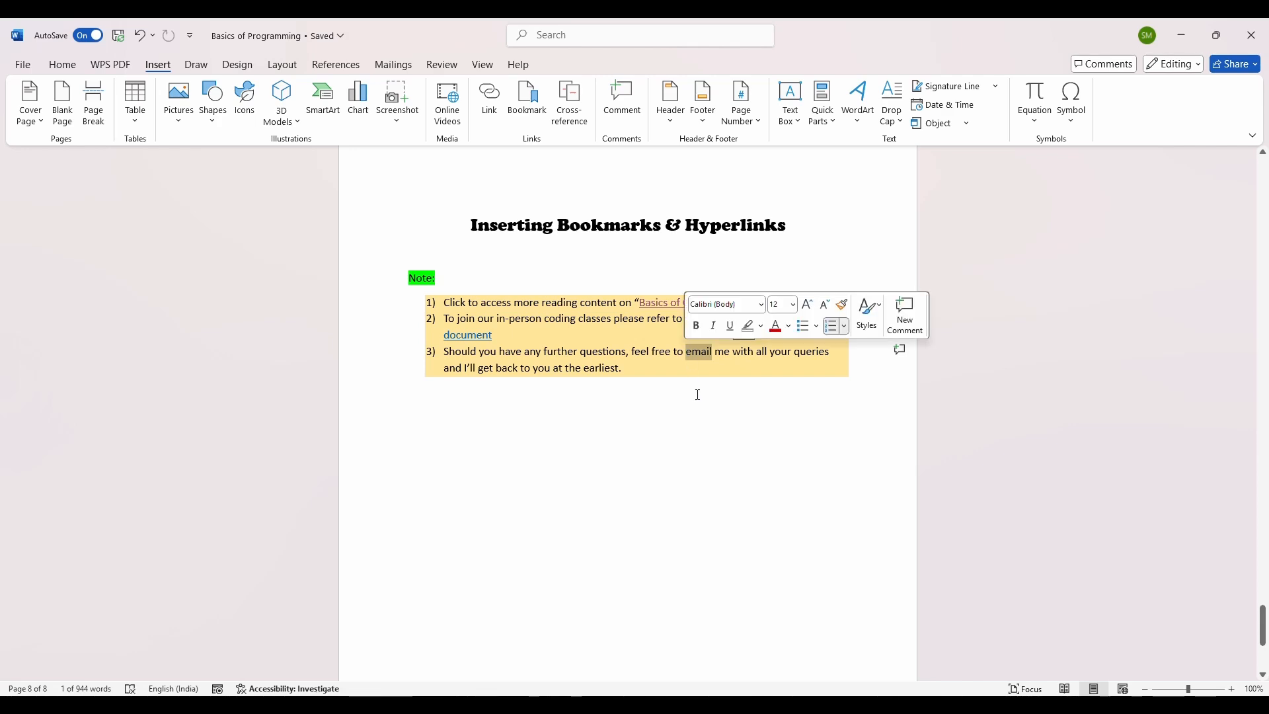
key("ctrl+k")
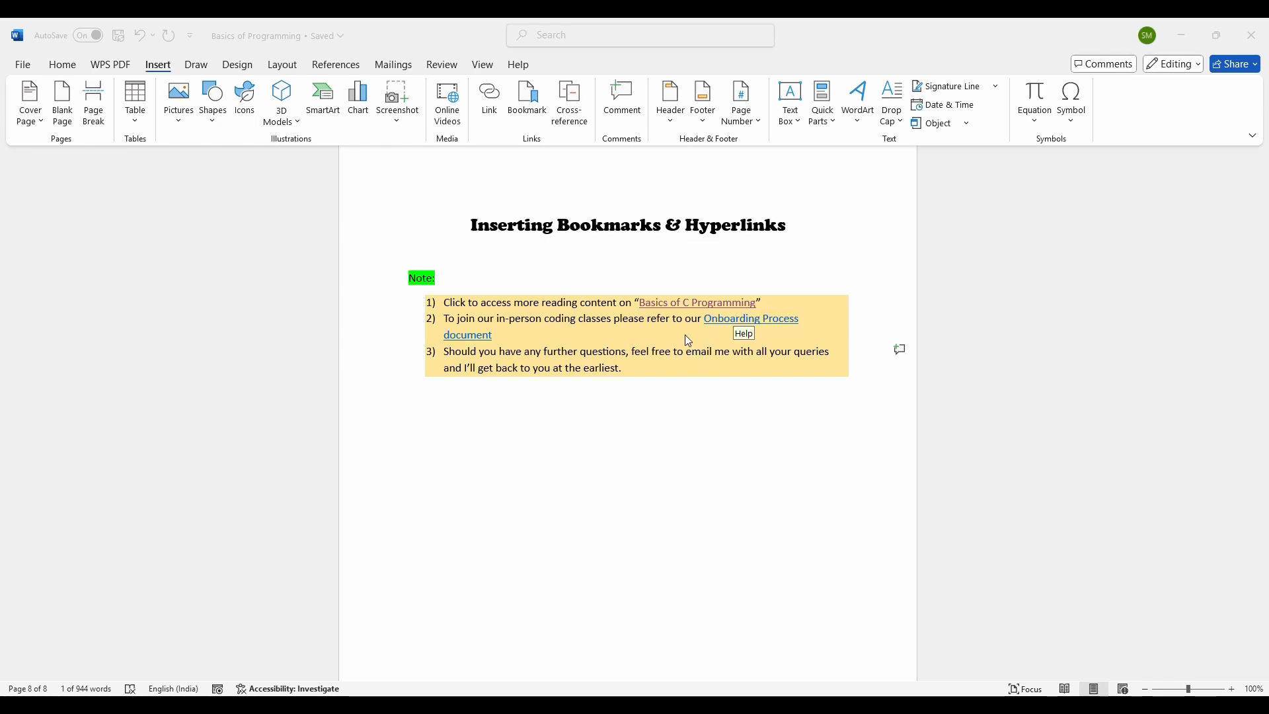
double_click(698, 351)
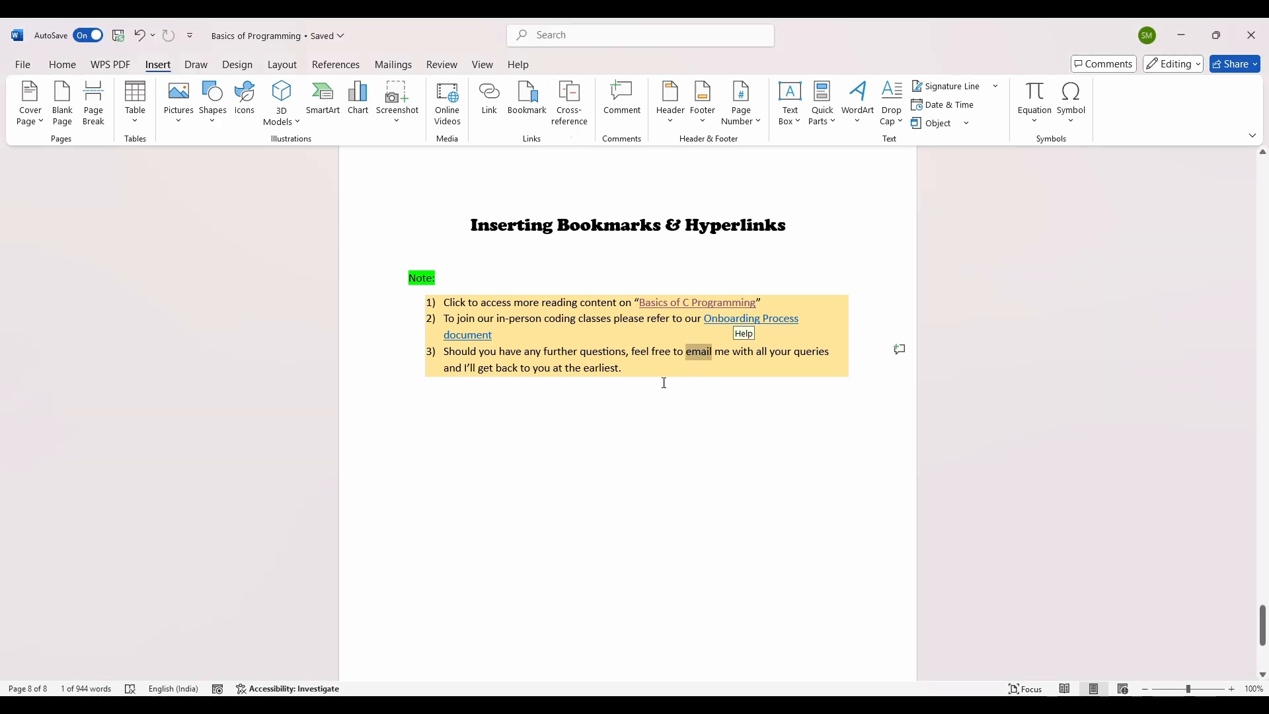
left_click(489, 100)
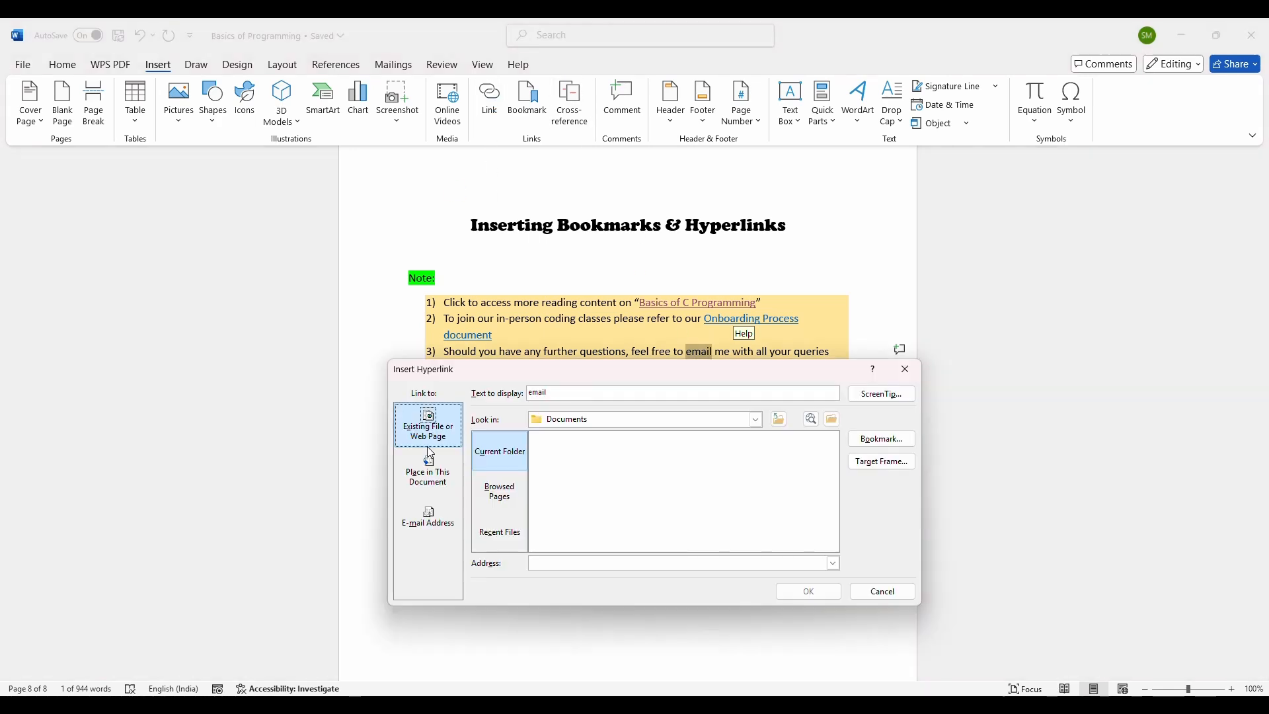
left_click(429, 522)
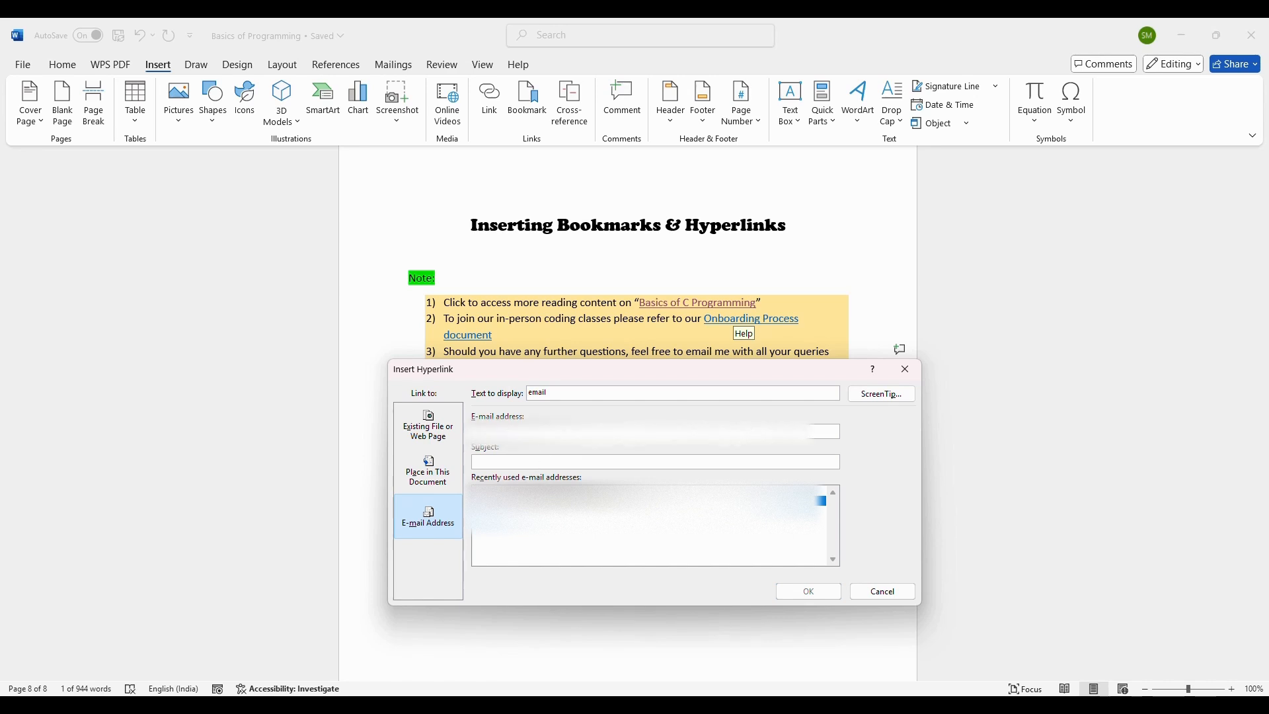
key("ctrl+v")
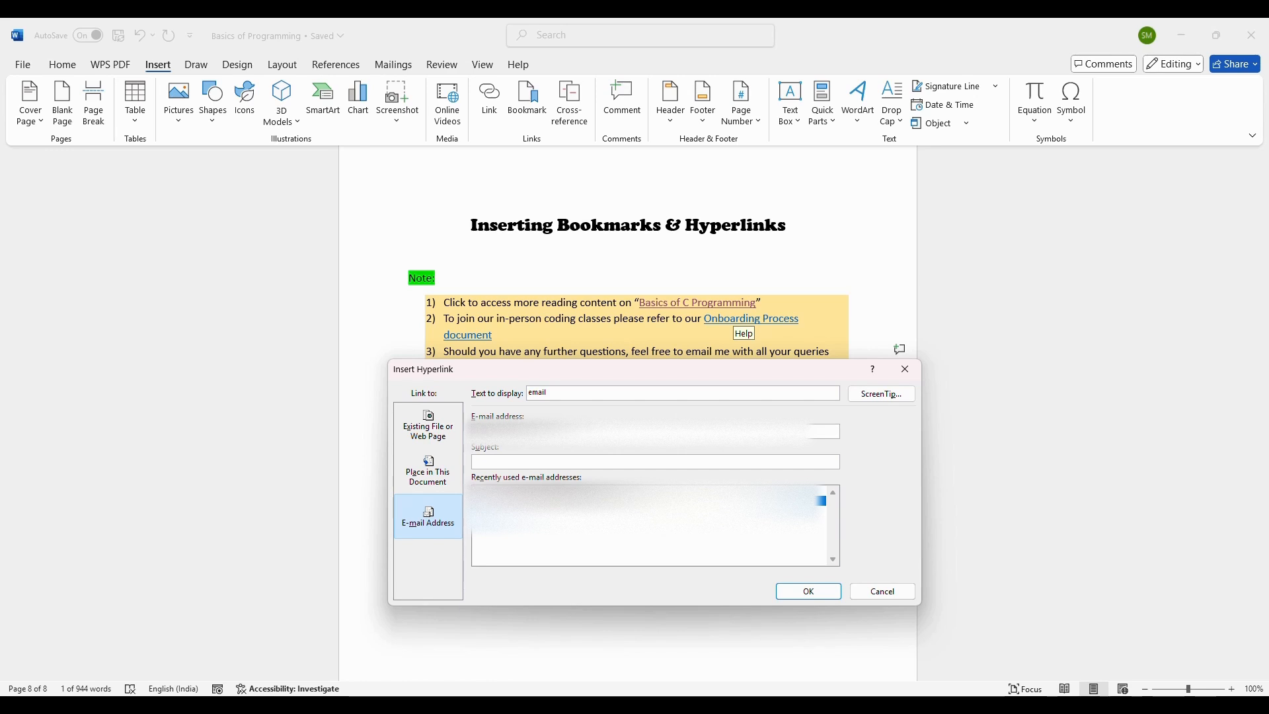
left_click_drag(576, 431, 430, 423)
key("BackSpace")
left_click(561, 501)
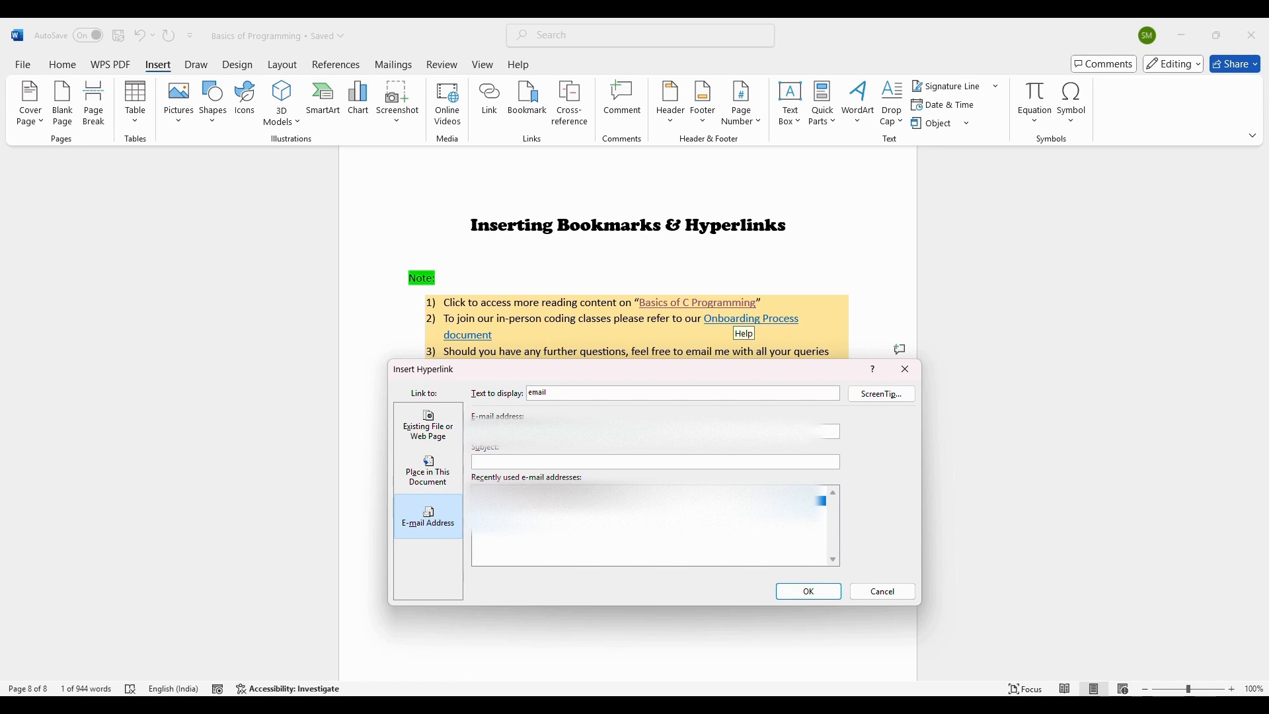
left_click(811, 593)
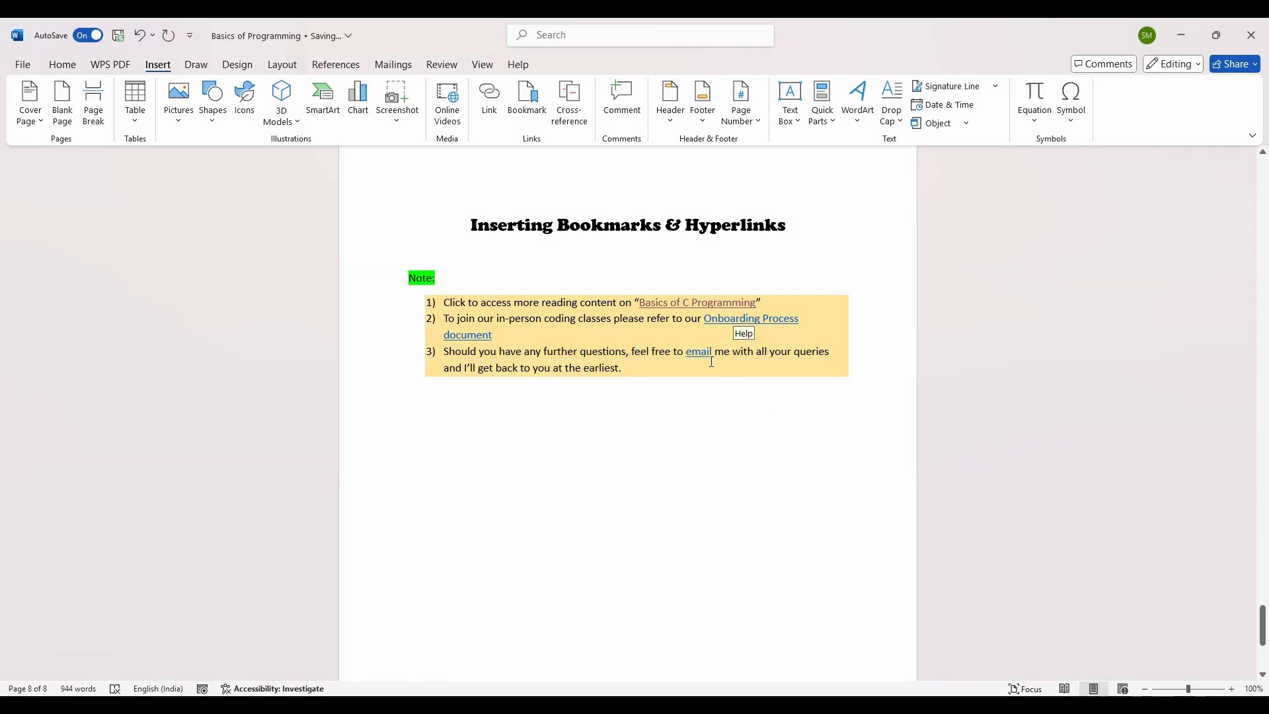
Step: Follow the email link and open it just once in Outlook to start a new message
mouse_move(700, 356)
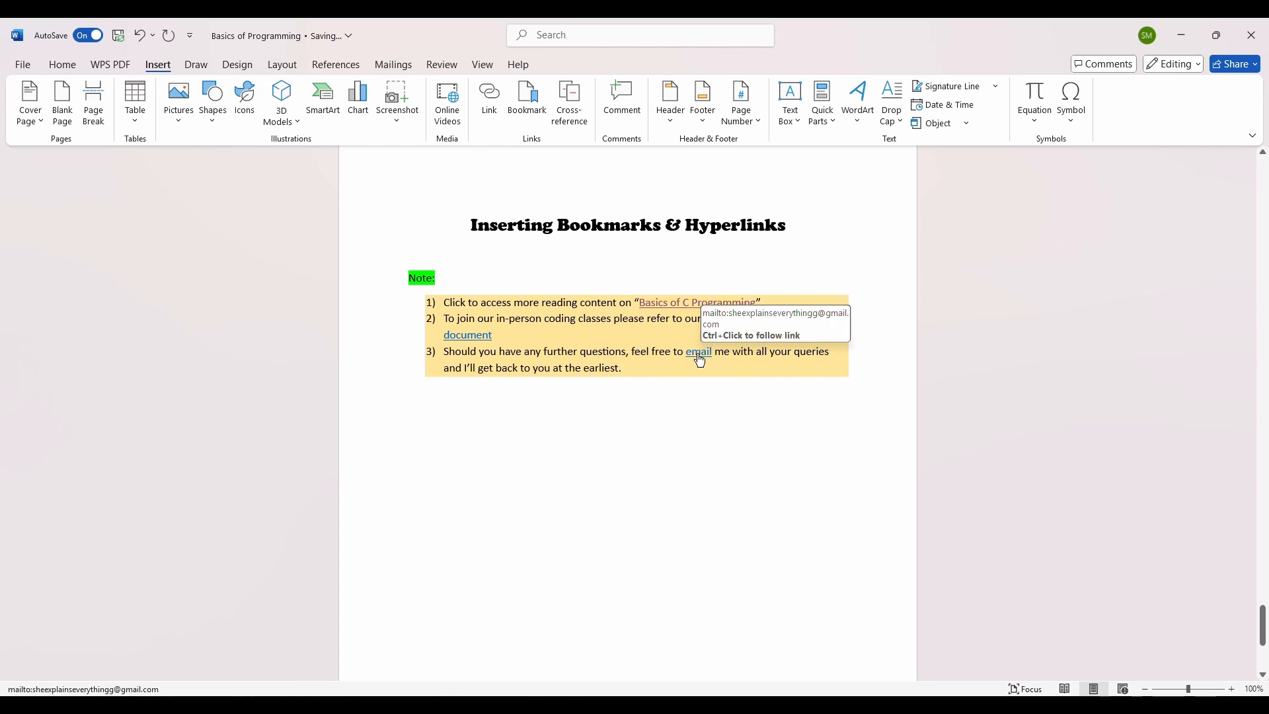
left_click(699, 355, "ctrl")
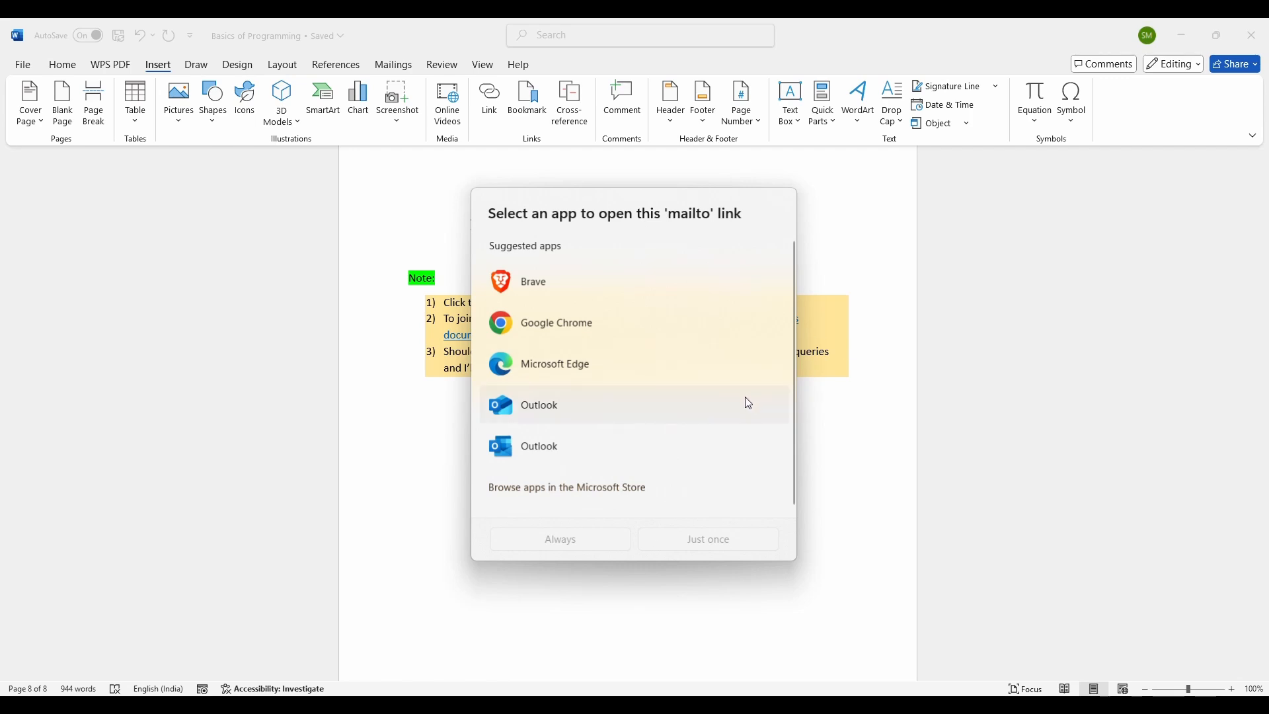
left_click(625, 422)
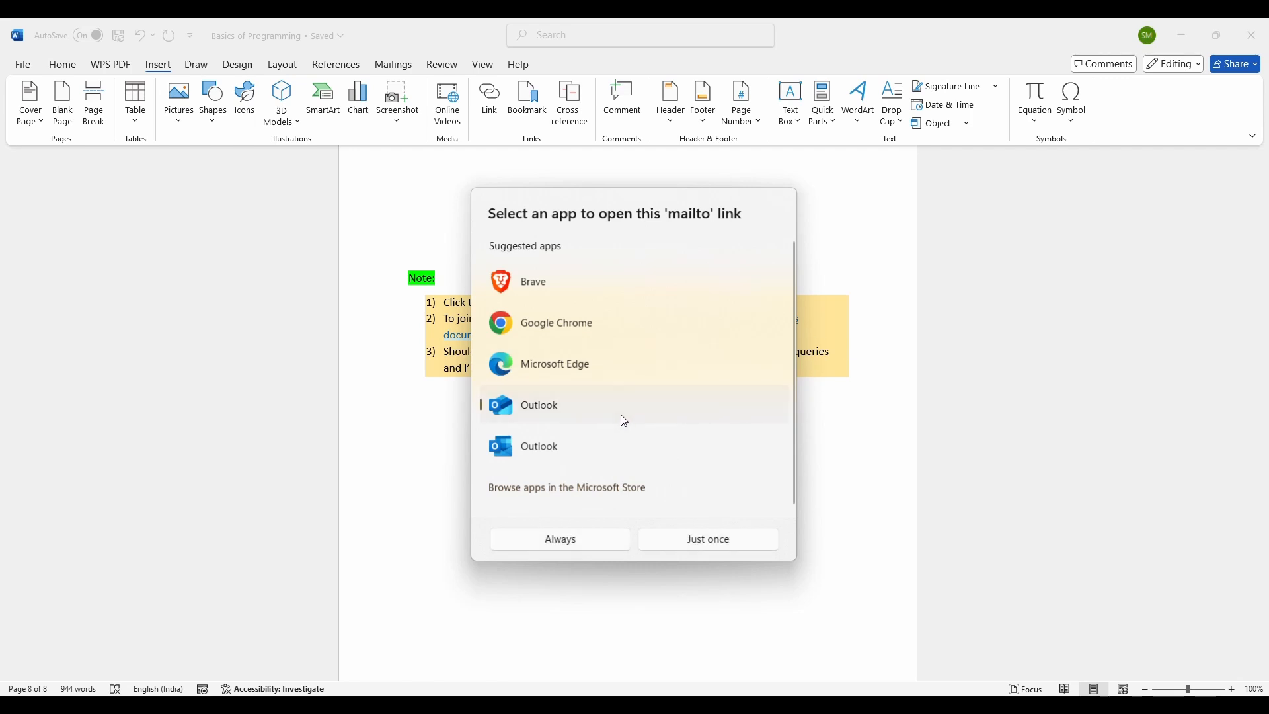
left_click(688, 544)
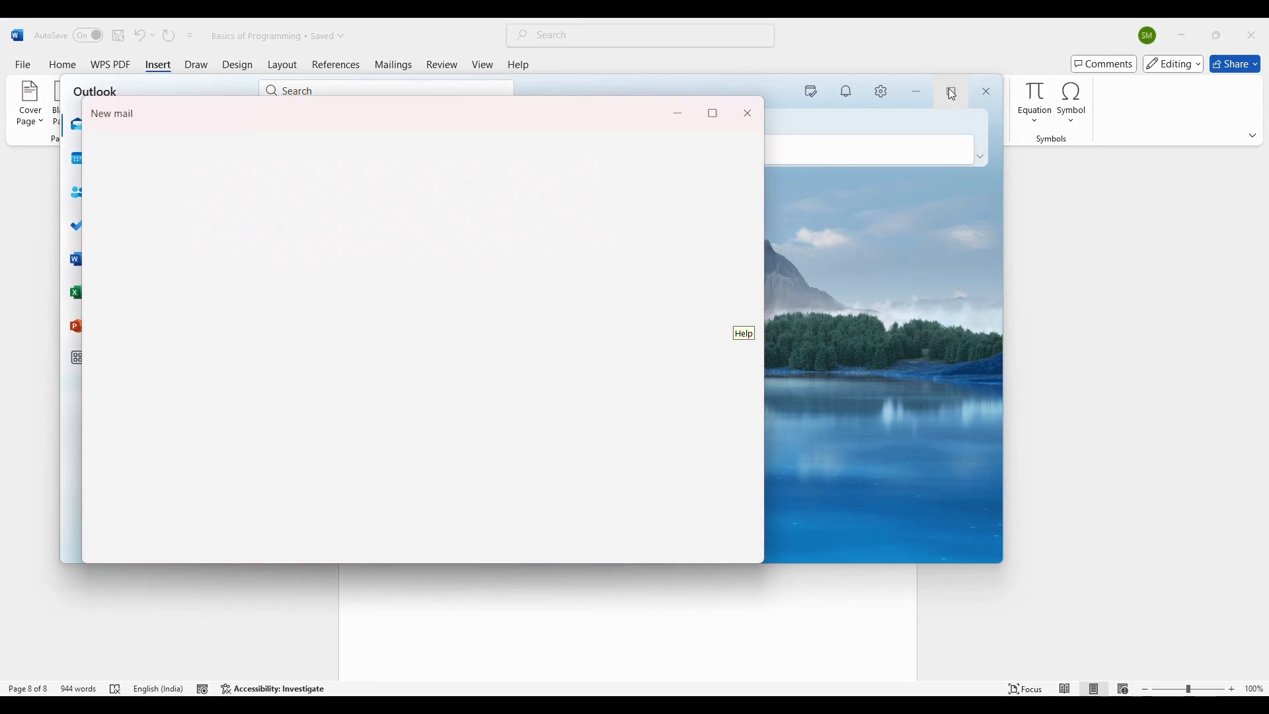
mouse_move(950, 89)
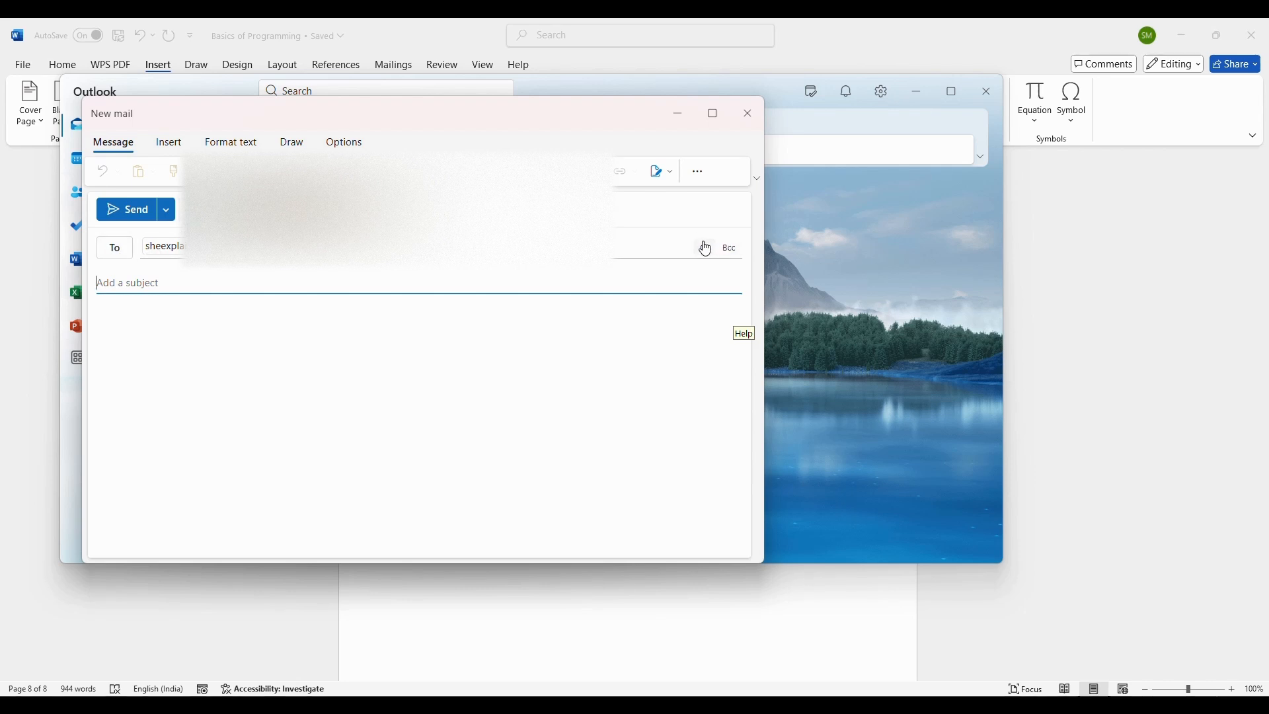
left_click(138, 333)
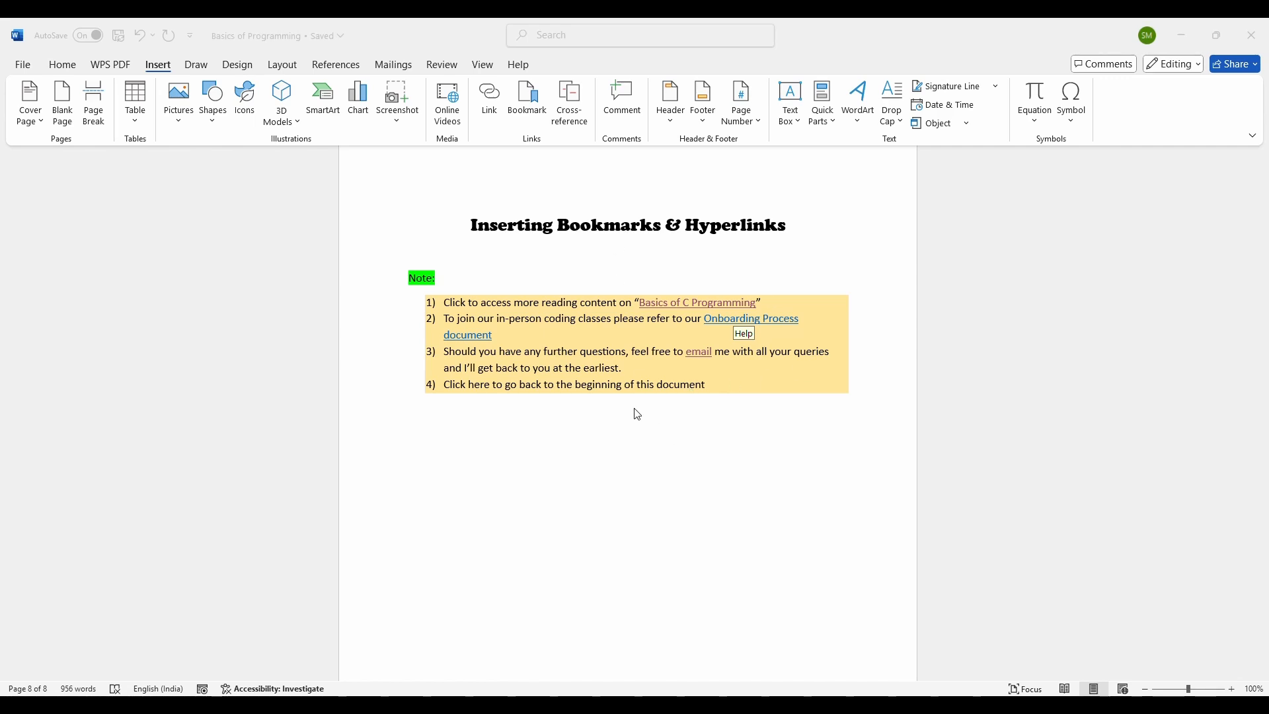
Step: Link "here" in the fourth note item to the heading 1. Introduction to C Programming within this document
left_click_drag(493, 384, 470, 384)
left_click(489, 99)
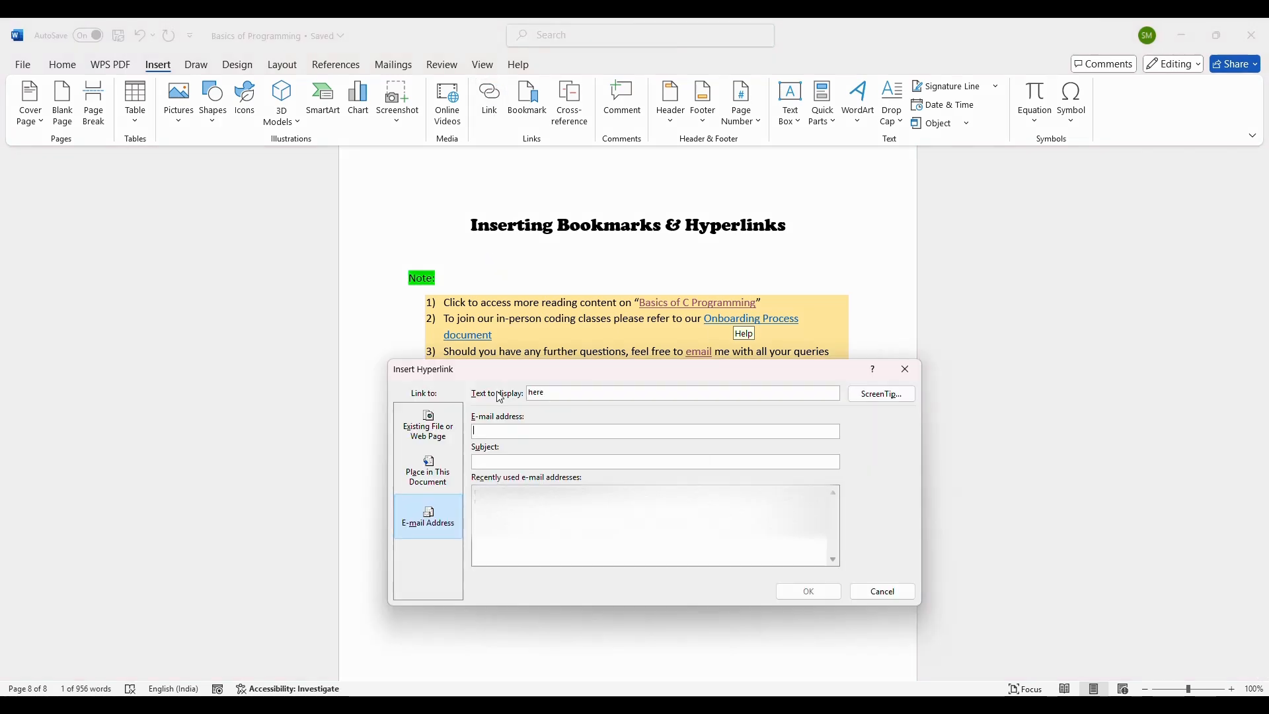
left_click(439, 479)
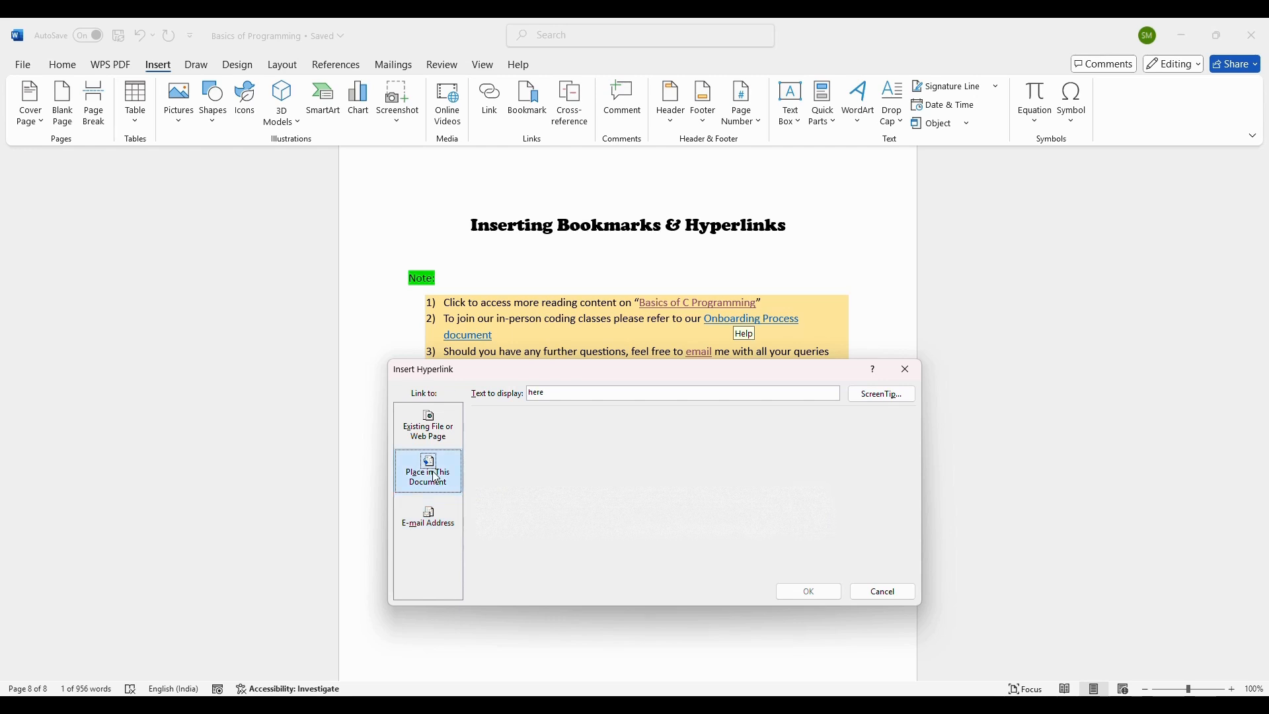
scroll(629, 491, "up", 3)
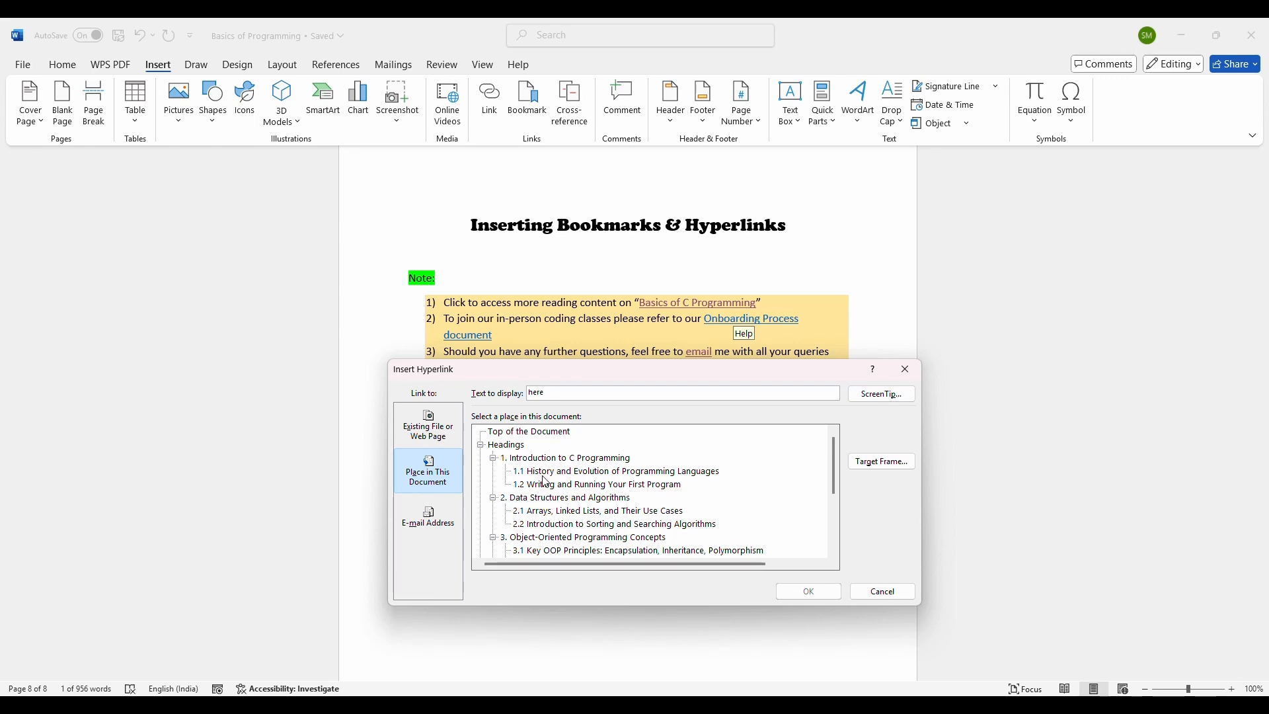
scroll(544, 481, "down", 3)
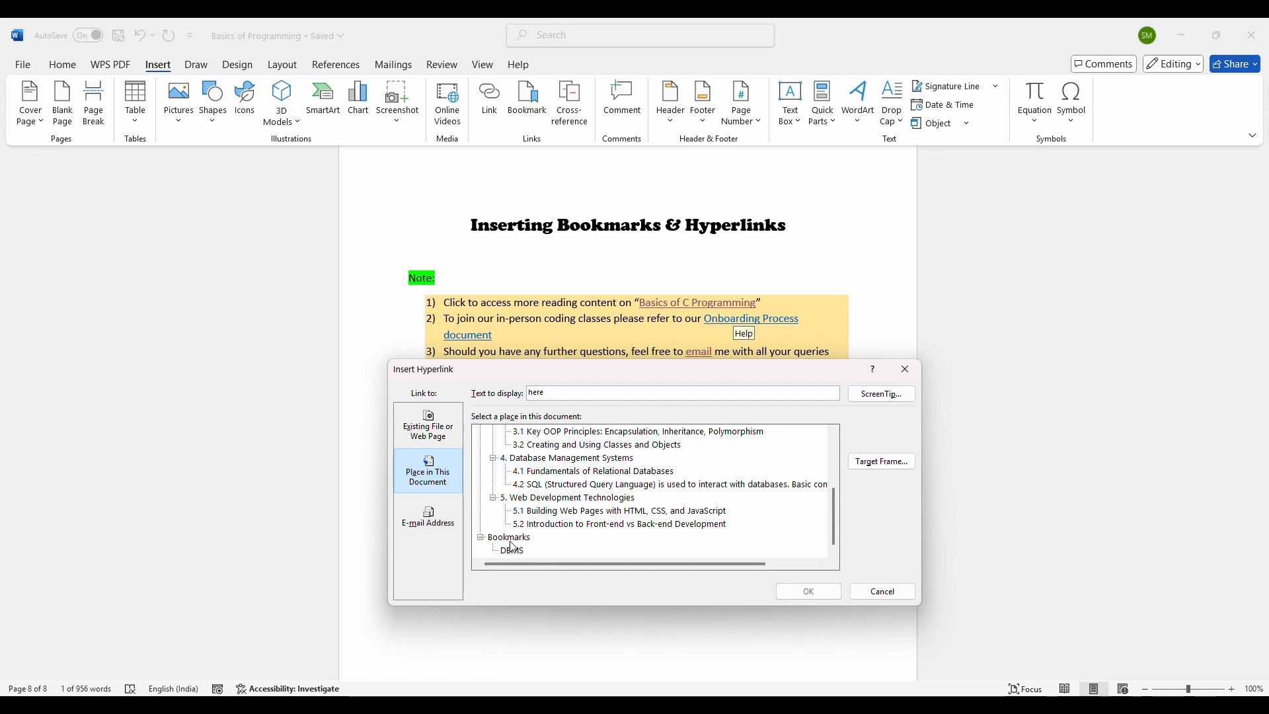
left_click_drag(648, 364, 648, 400)
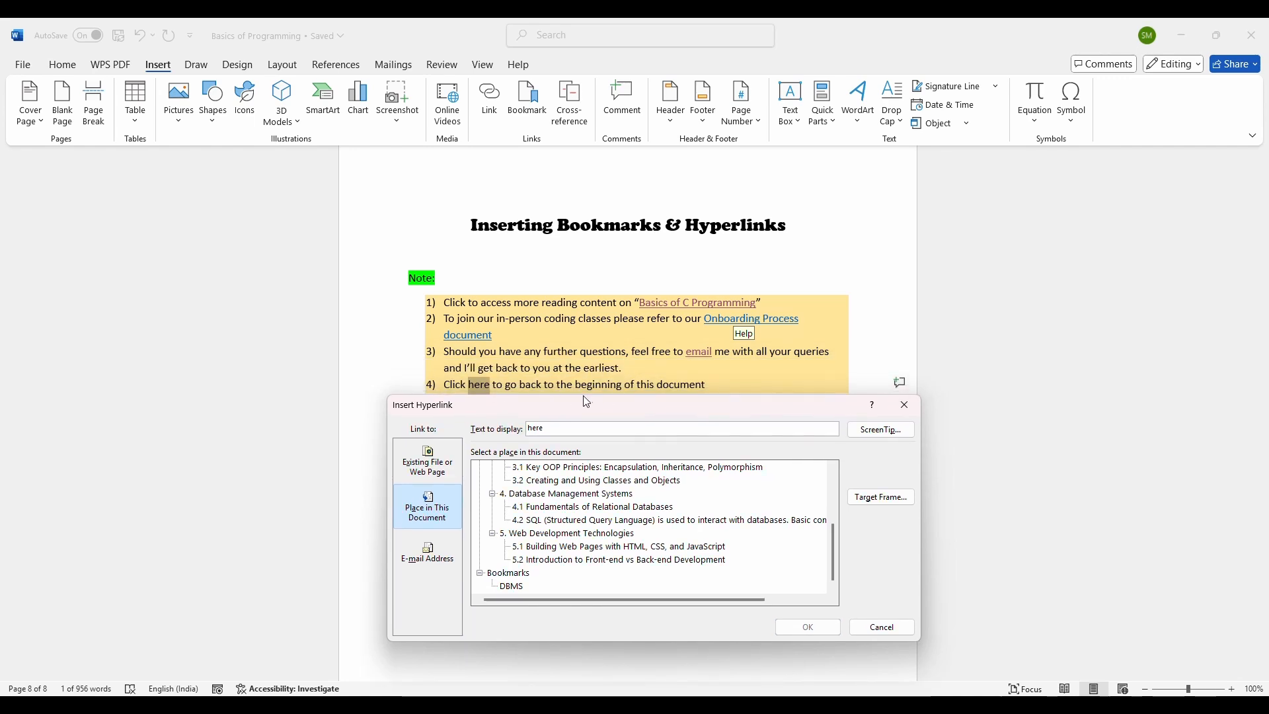
scroll(611, 504, "up", 3)
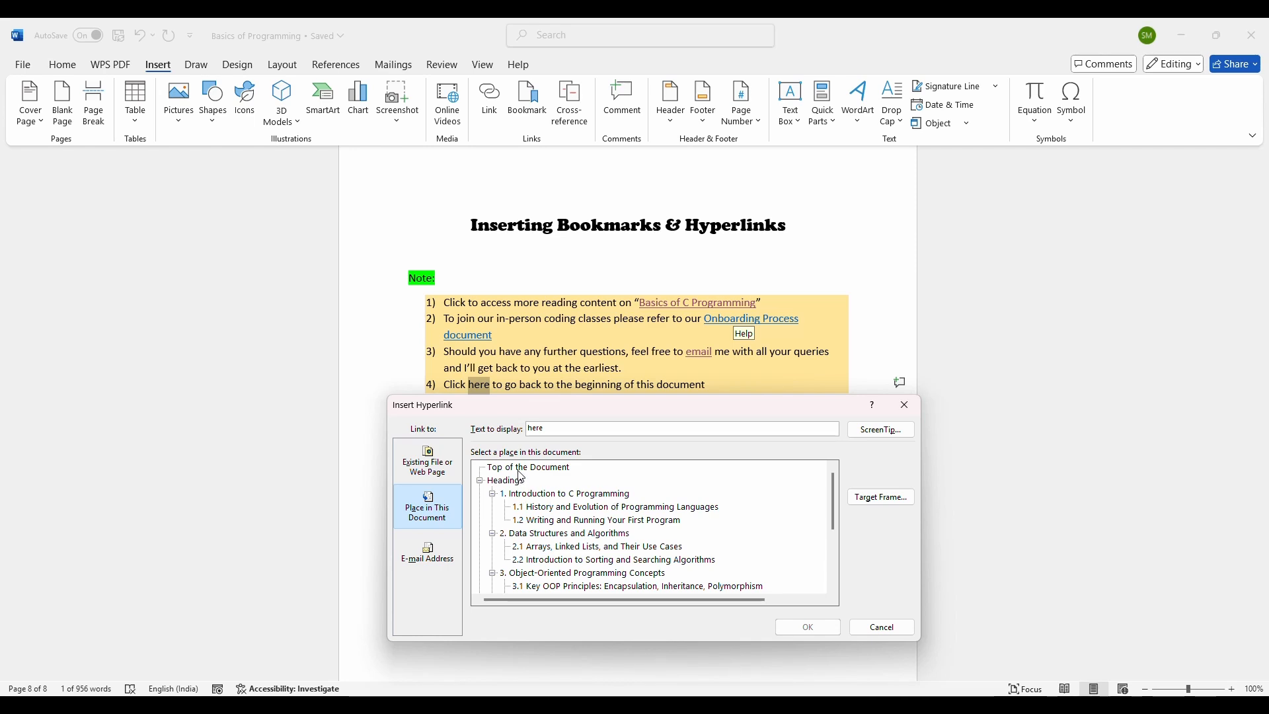
left_click(519, 470)
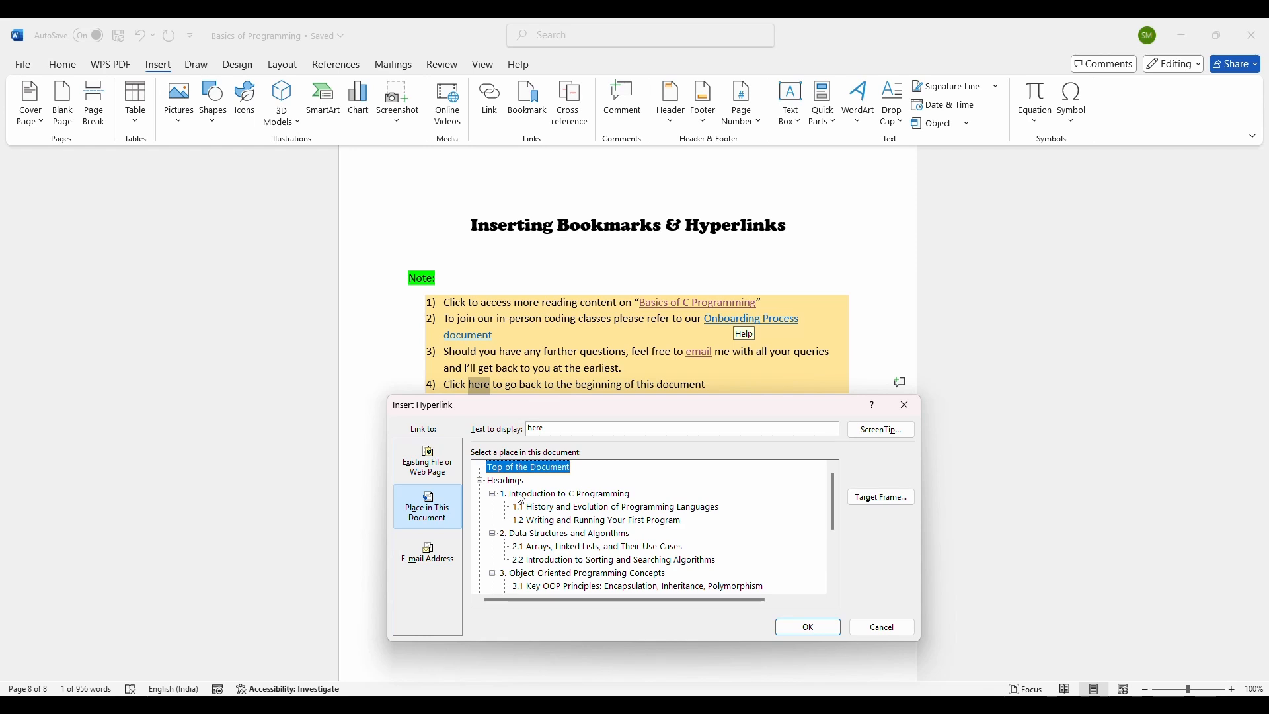
left_click(521, 496)
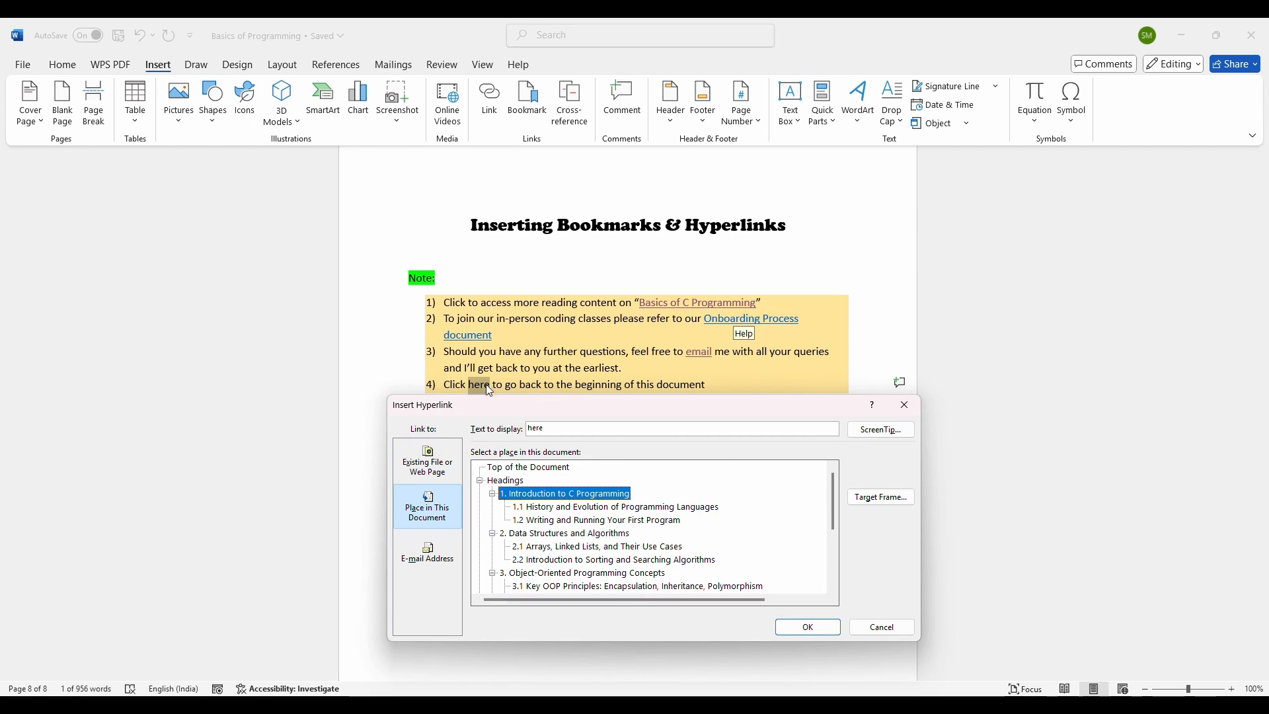
left_click(832, 627)
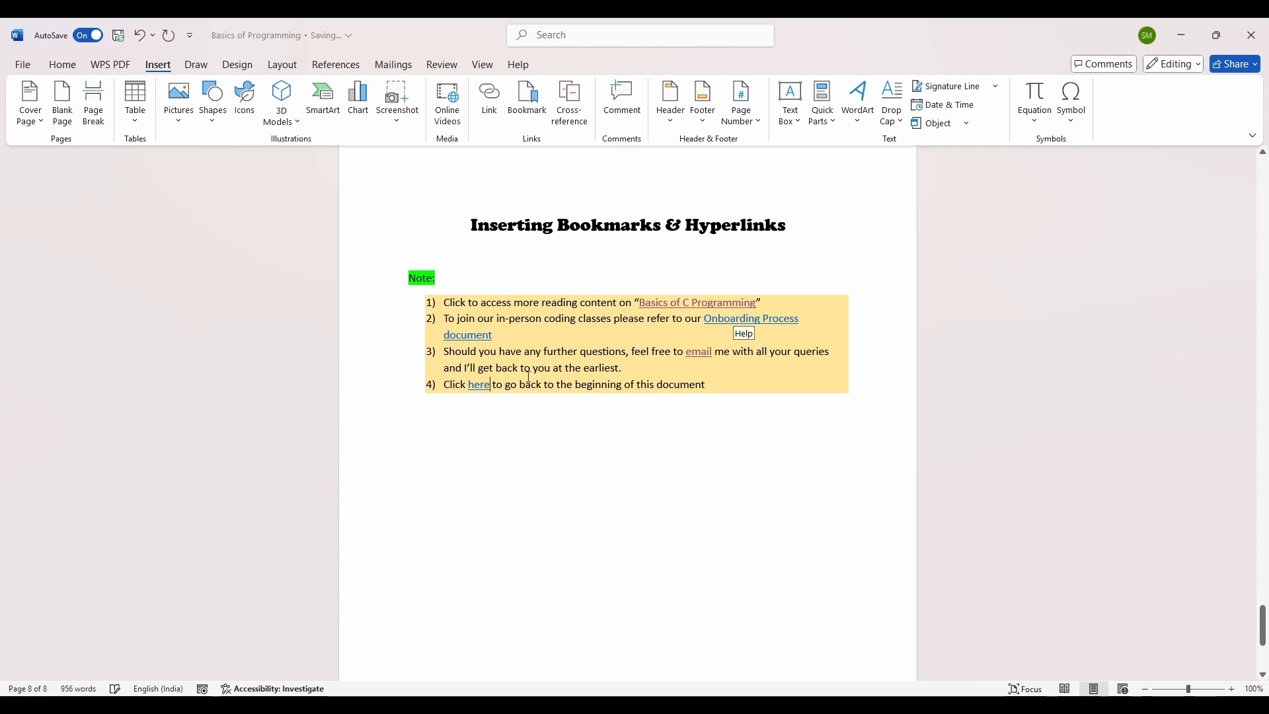
left_click(479, 384, "ctrl")
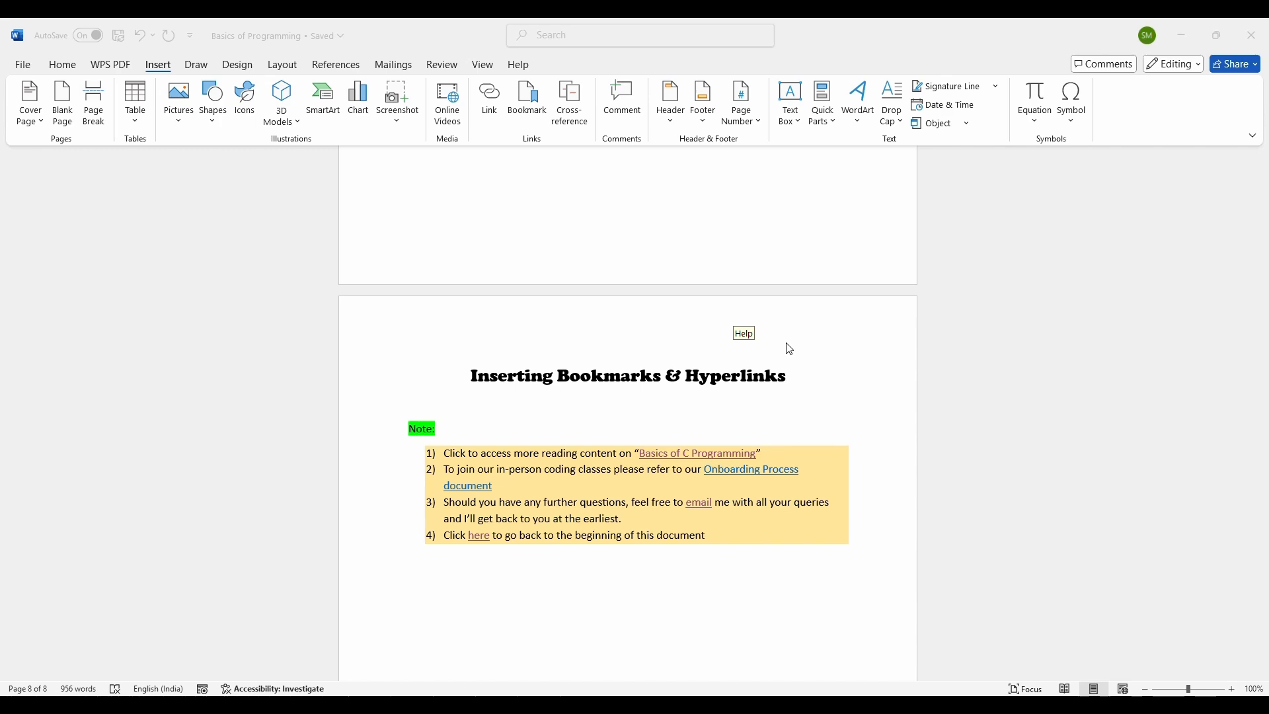
left_click(490, 104)
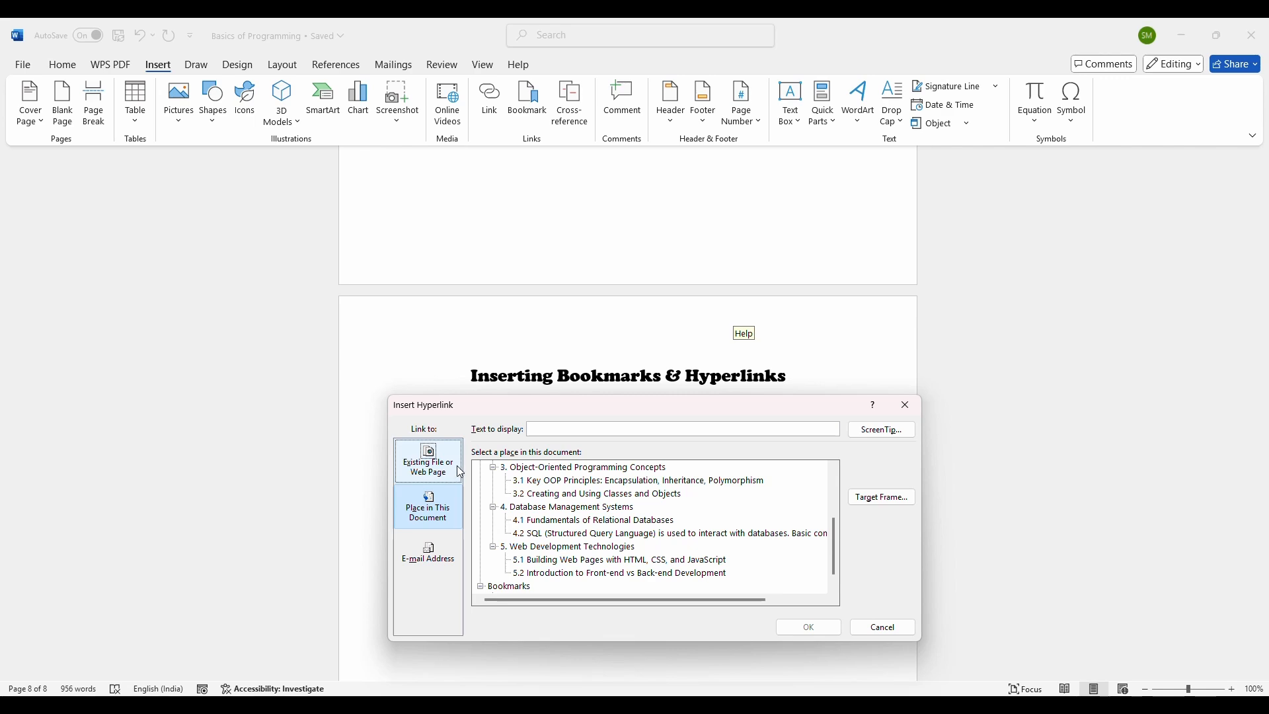
left_click_drag(626, 406, 616, 495)
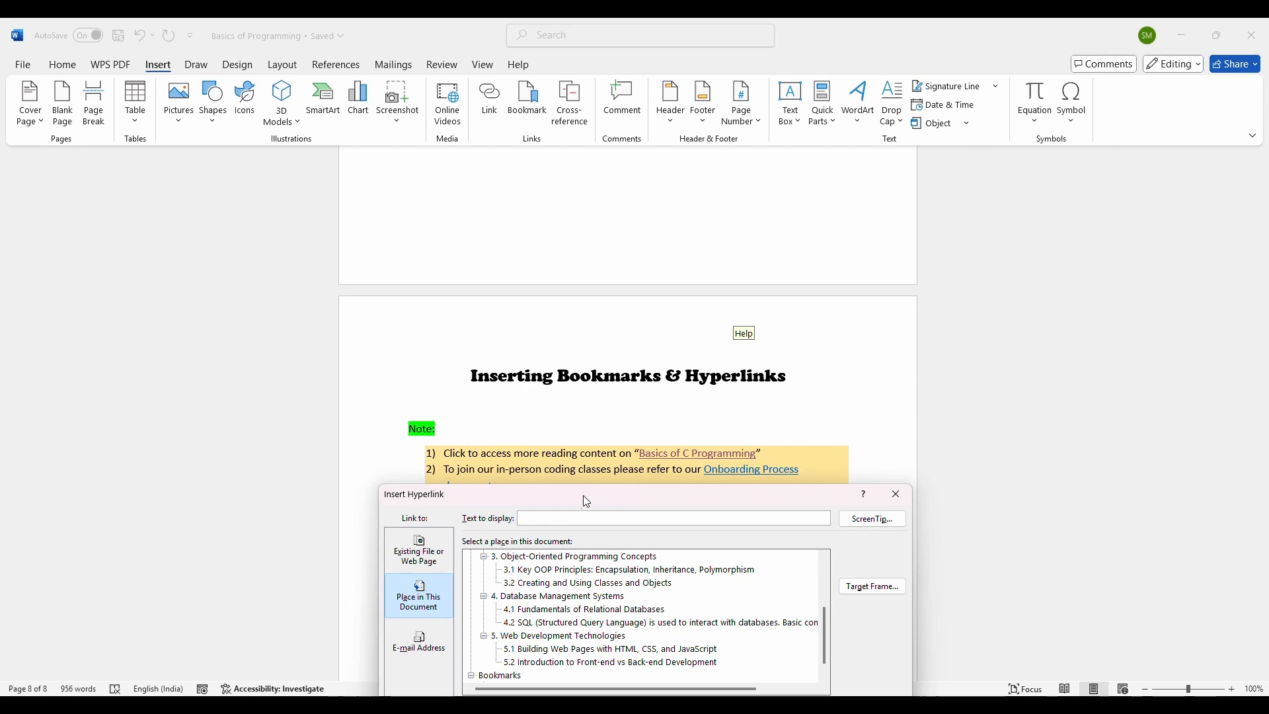
left_click_drag(583, 494, 598, 522)
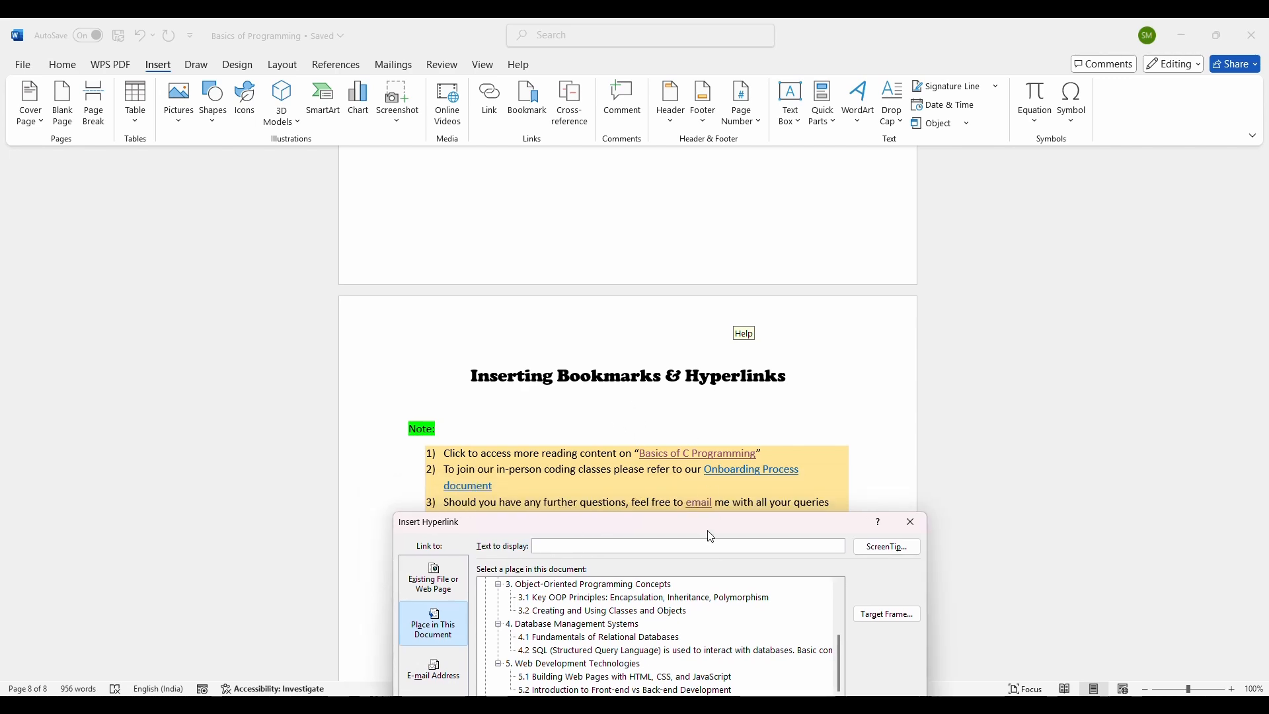
left_click_drag(705, 527, 651, 272)
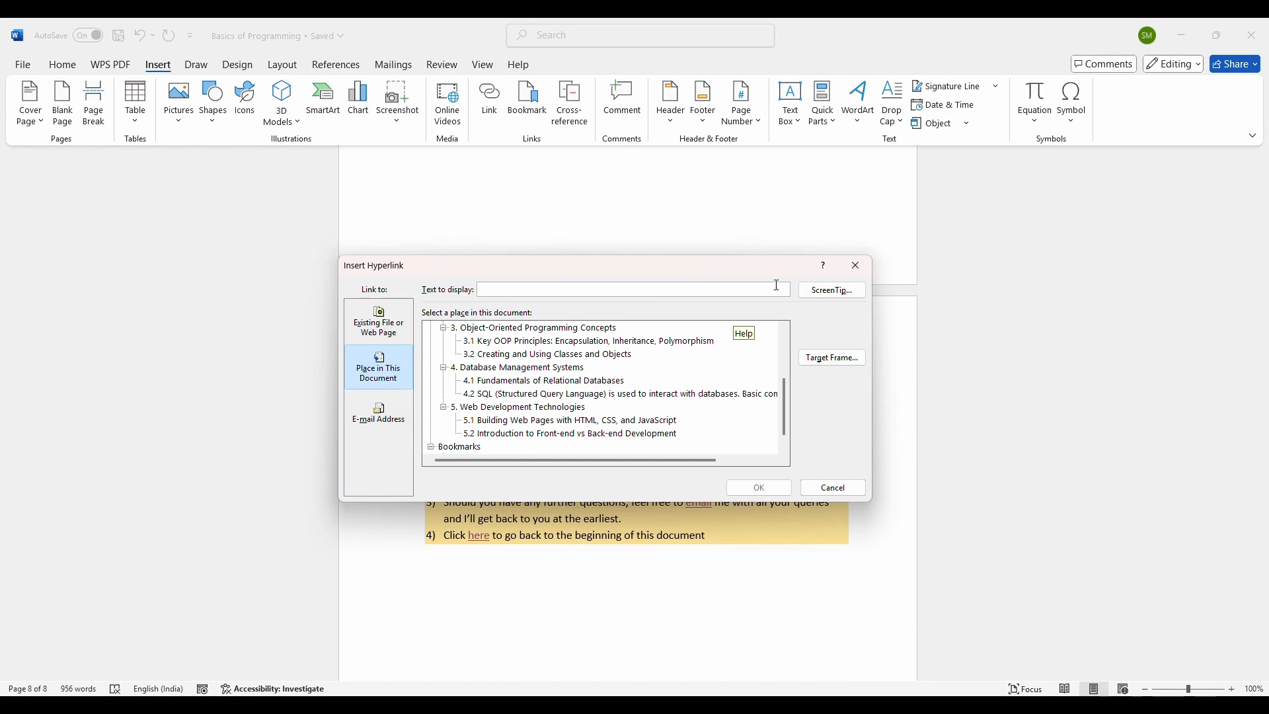
left_click(836, 492)
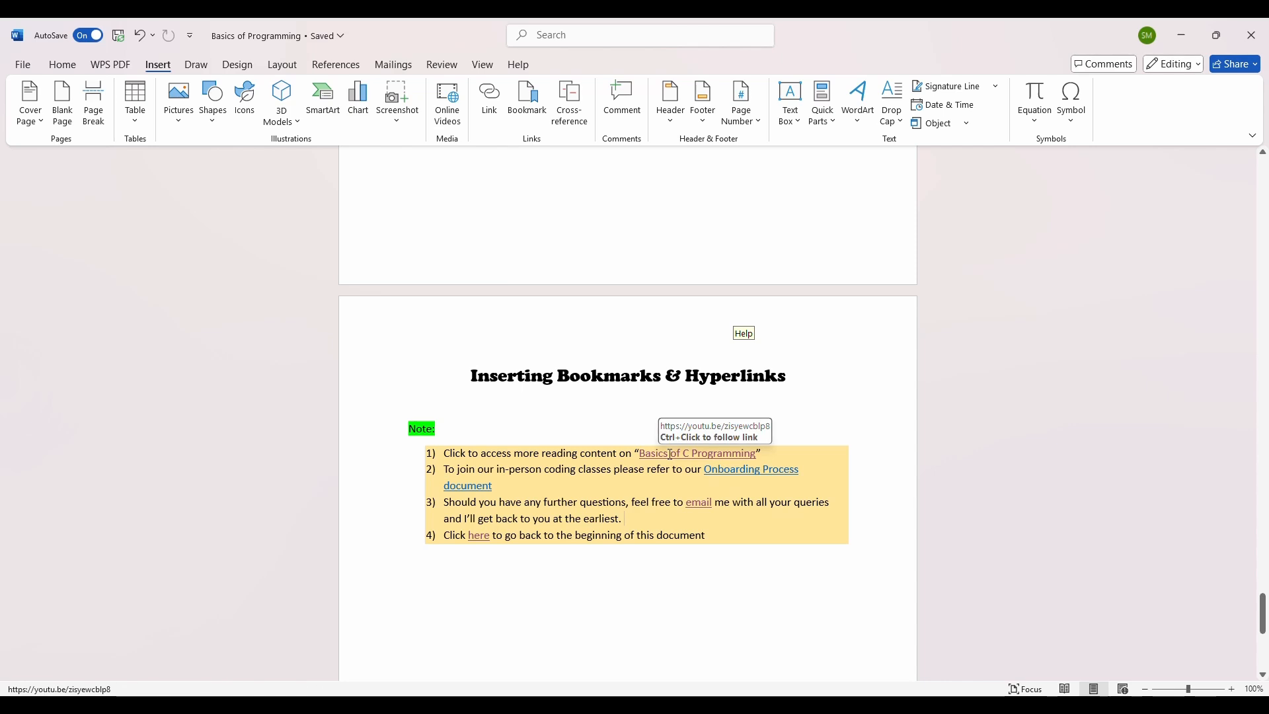
Step: Remove the hyperlink from "Basics of C Programming" in the first note item and undo that removal
right_click(669, 454)
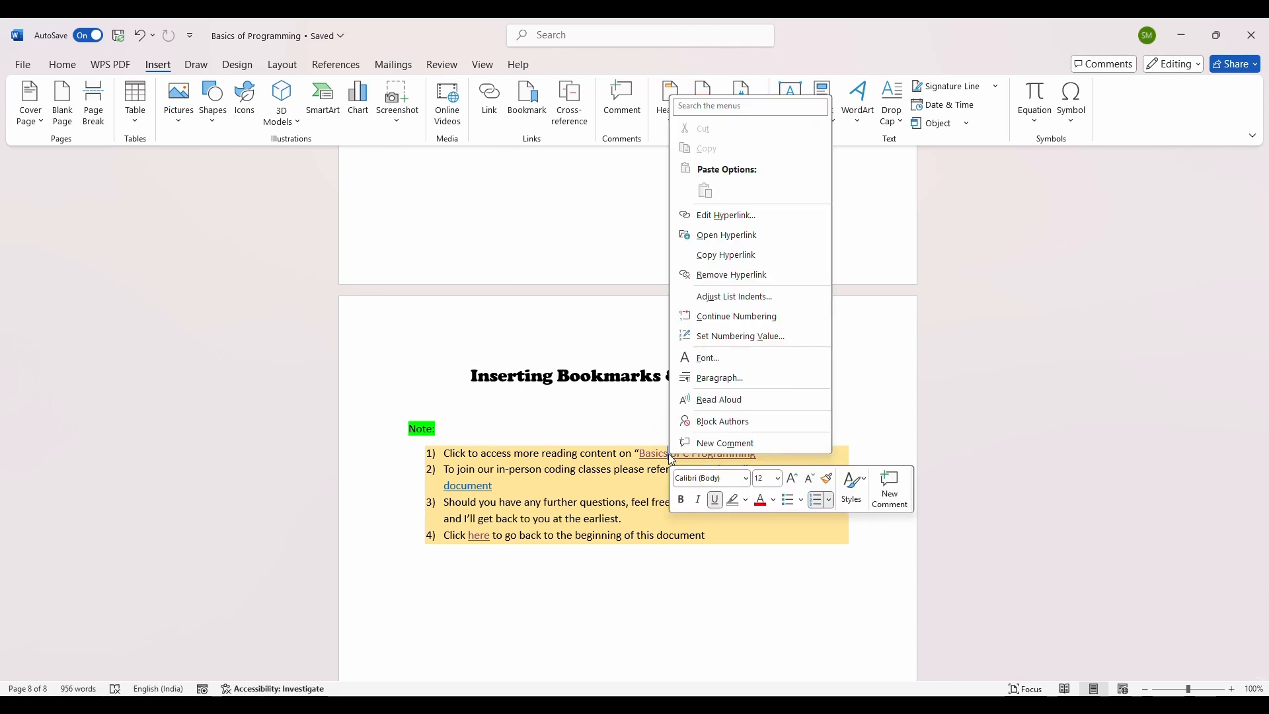
left_click(725, 275)
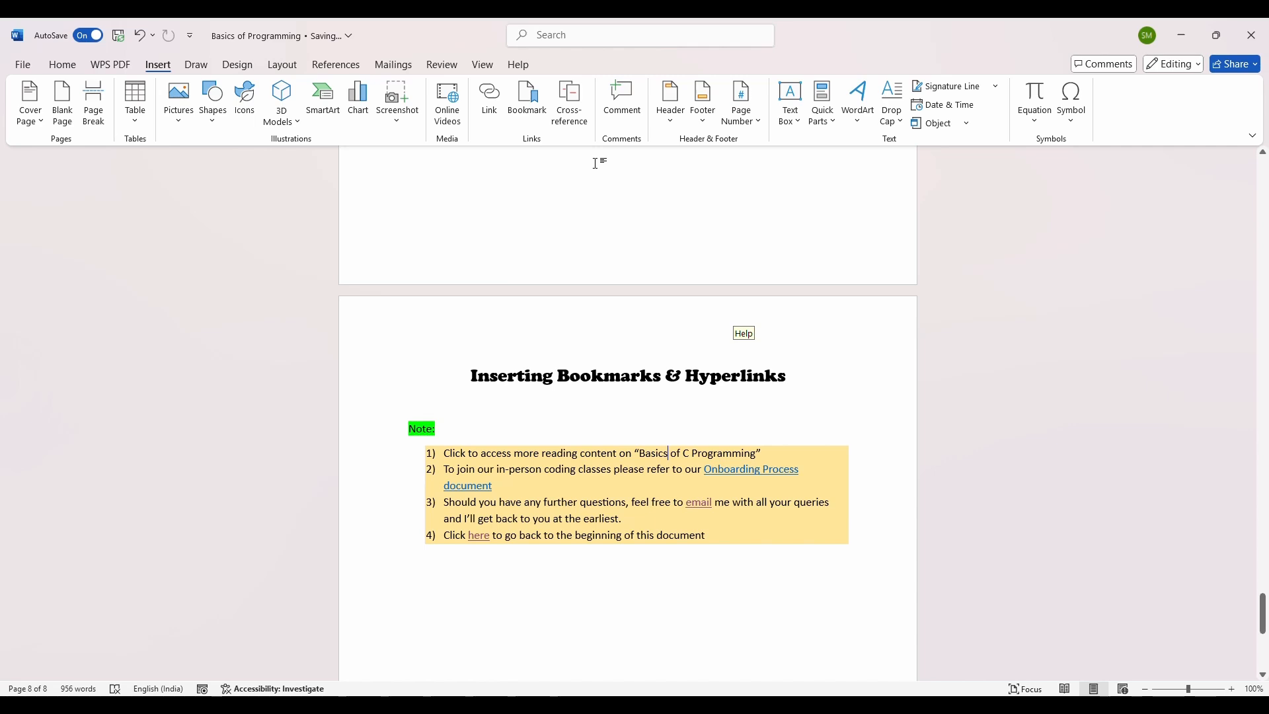
key("ctrl+z")
Step: Open the "Basics of C Programming" hyperlink for editing and start editing its web address
right_click(689, 455)
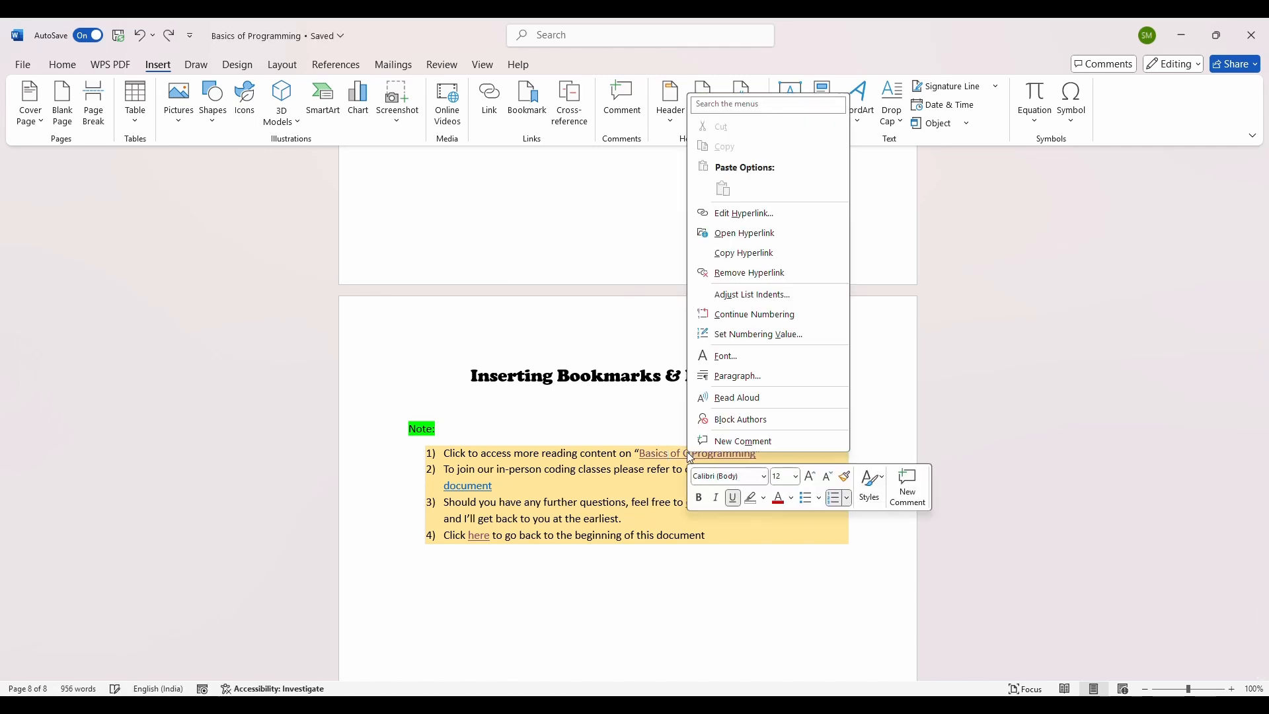
left_click(734, 213)
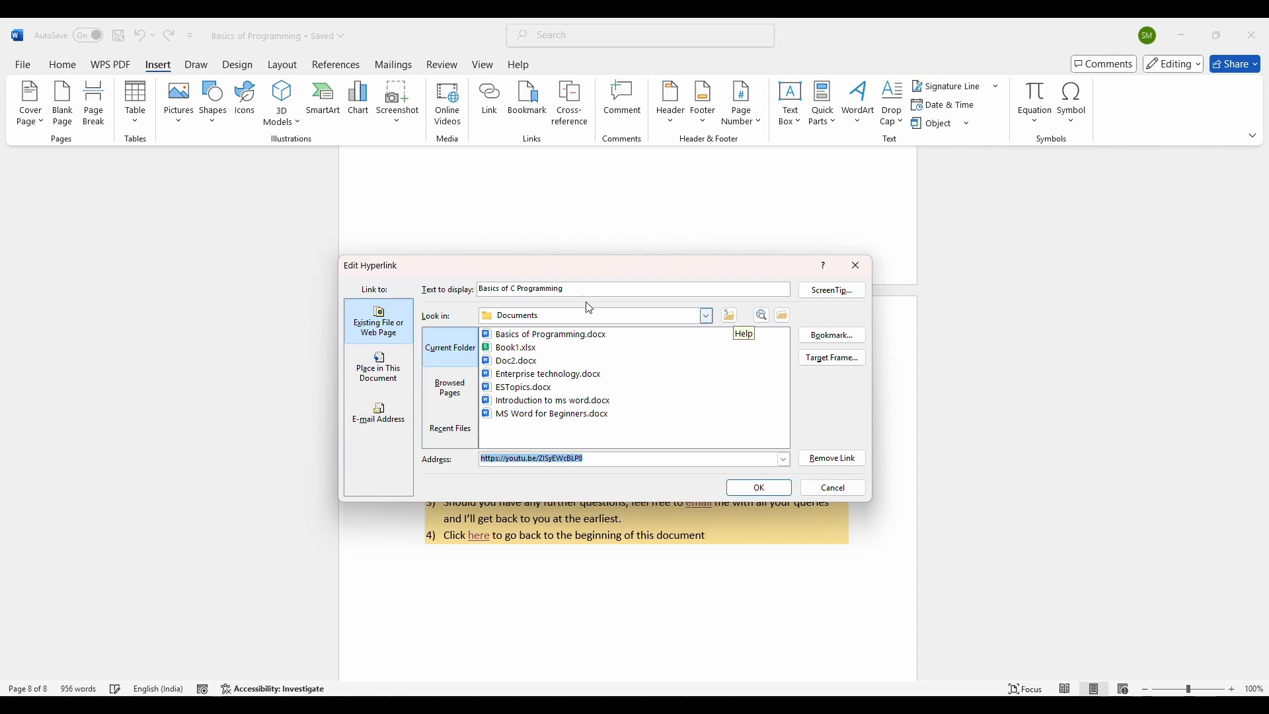
left_click(596, 463)
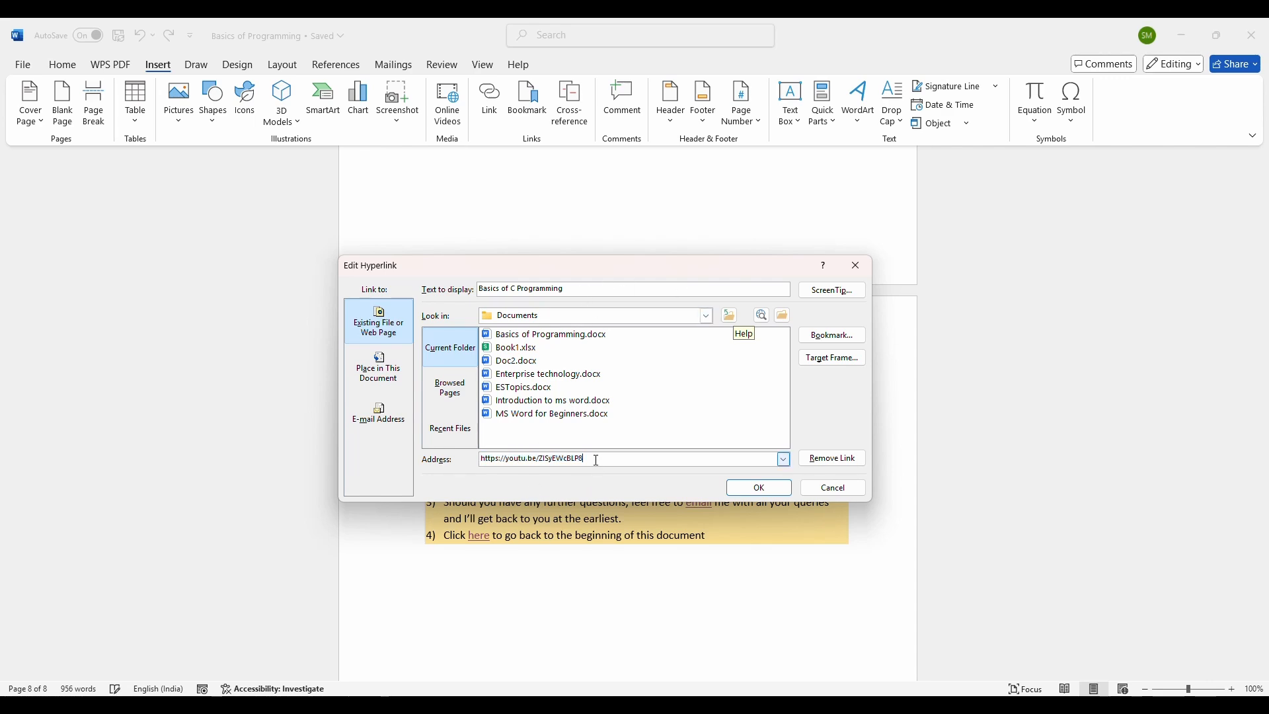